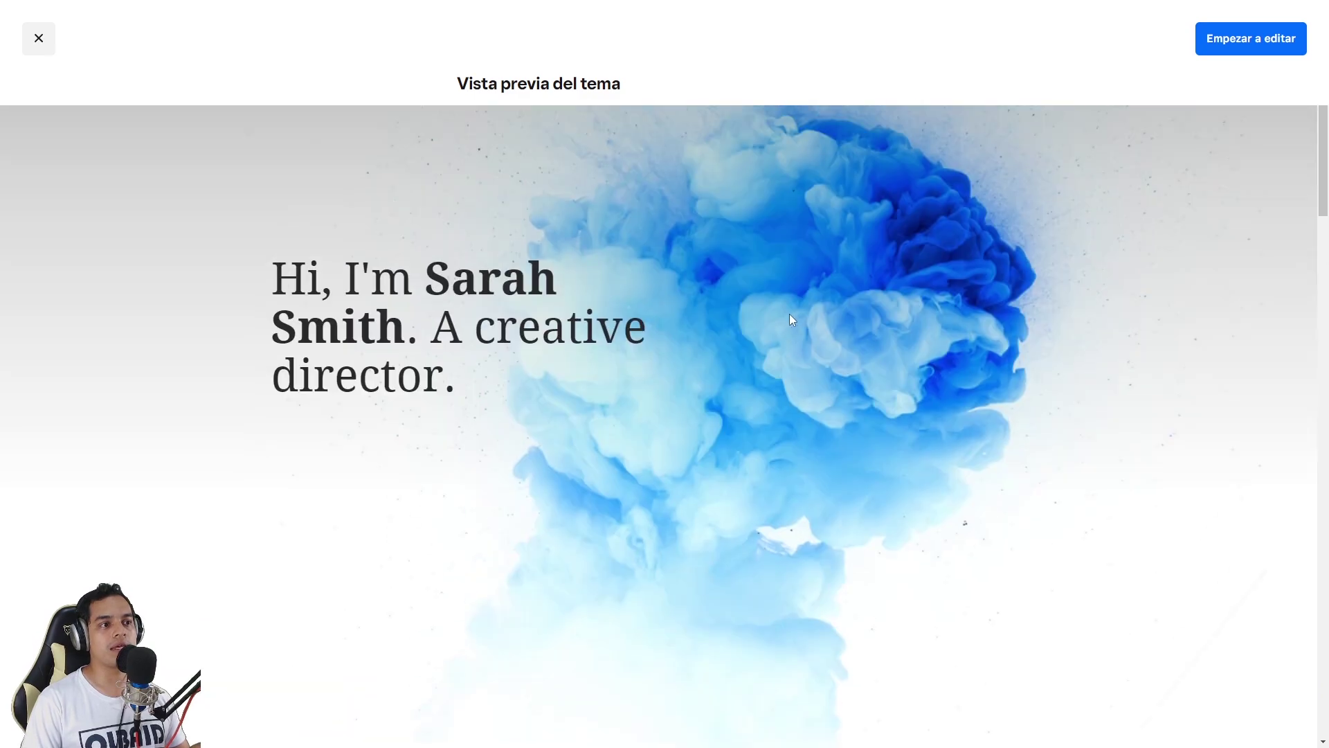
Look through the full preview of the creative director theme with the blue smoke header, then return to the theme gallery.
scroll(545, 402, "down", 5)
scroll(545, 402, "down", 5)
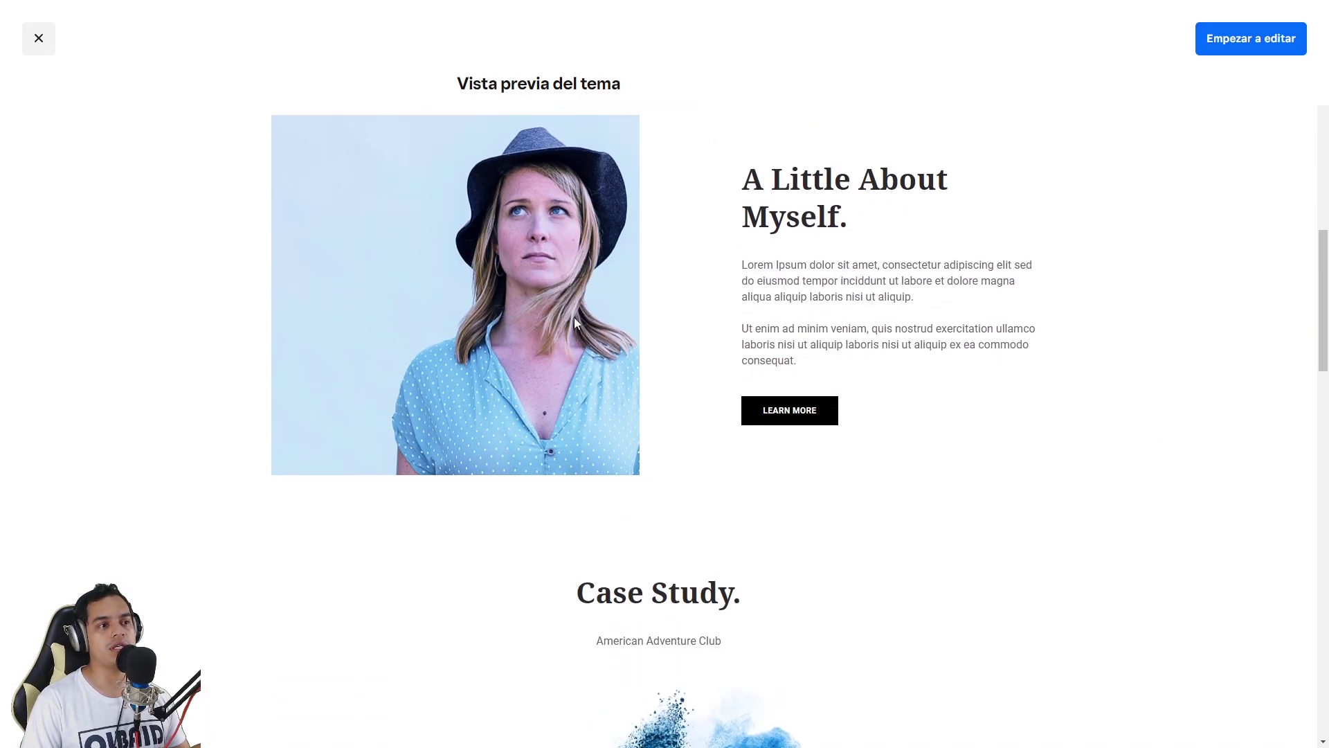
scroll(753, 331, "down", 1)
scroll(900, 311, "up", 1)
scroll(831, 291, "down", 5)
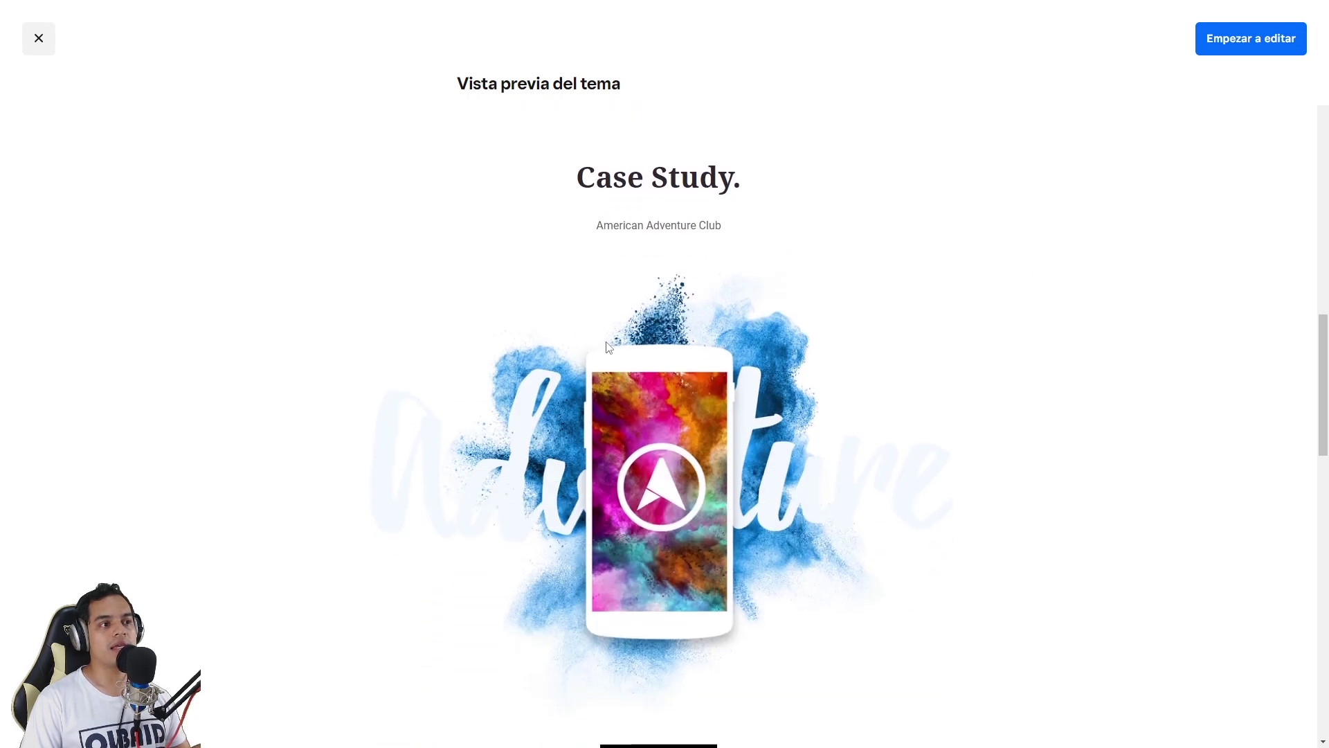
scroll(655, 294, "down", 5)
scroll(657, 295, "down", 2)
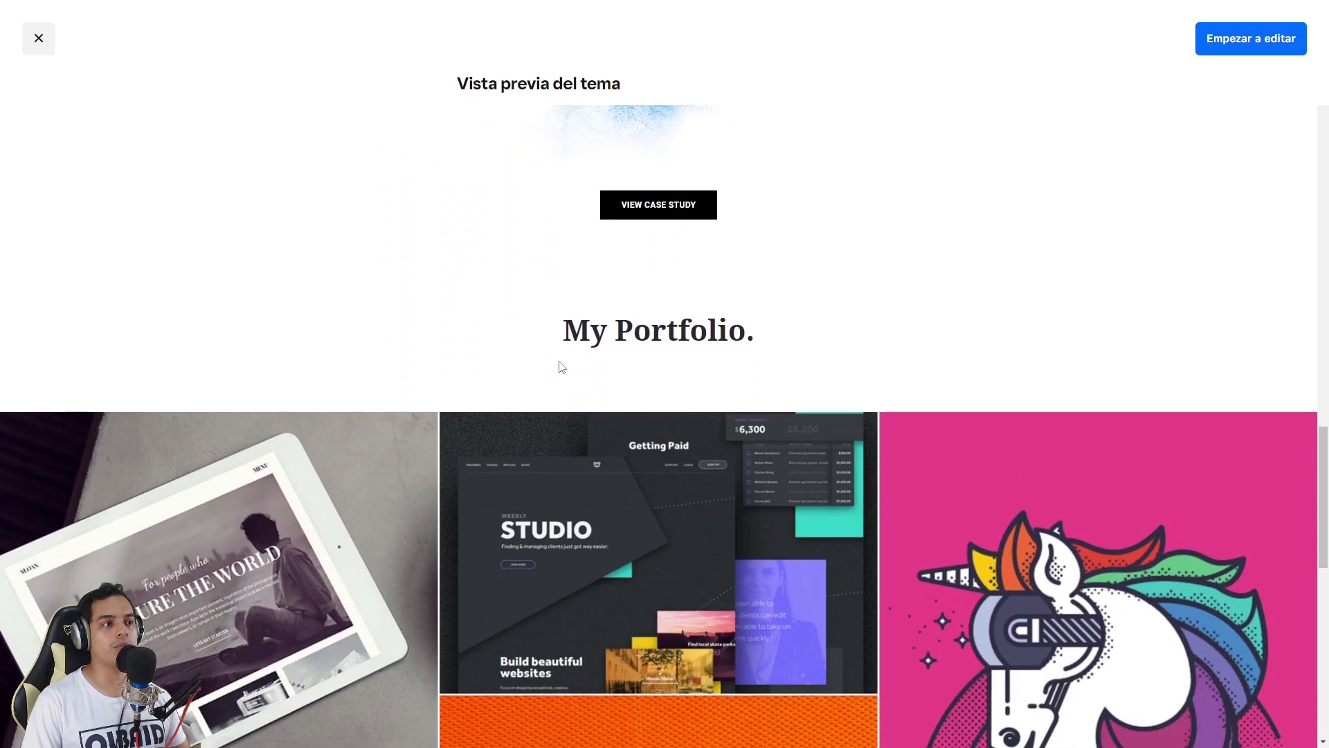
scroll(966, 448, "down", 10)
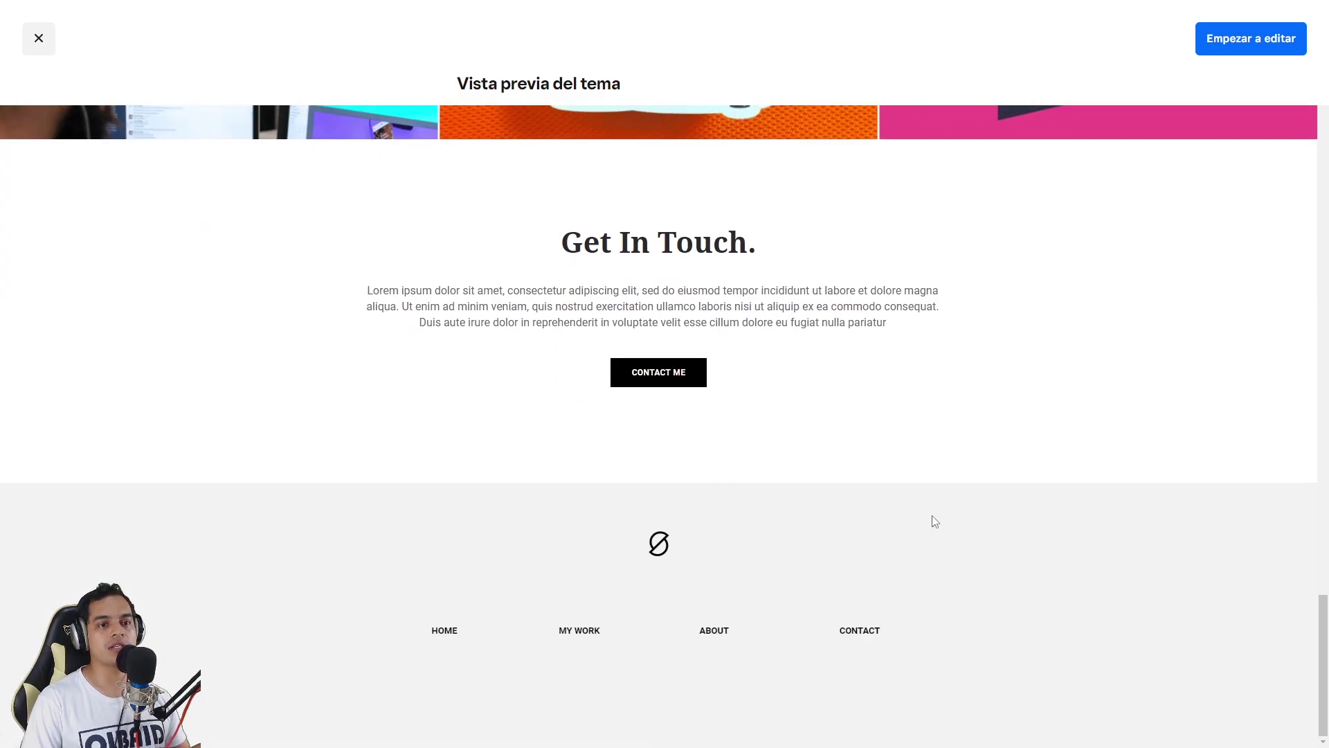
scroll(933, 521, "up", 20)
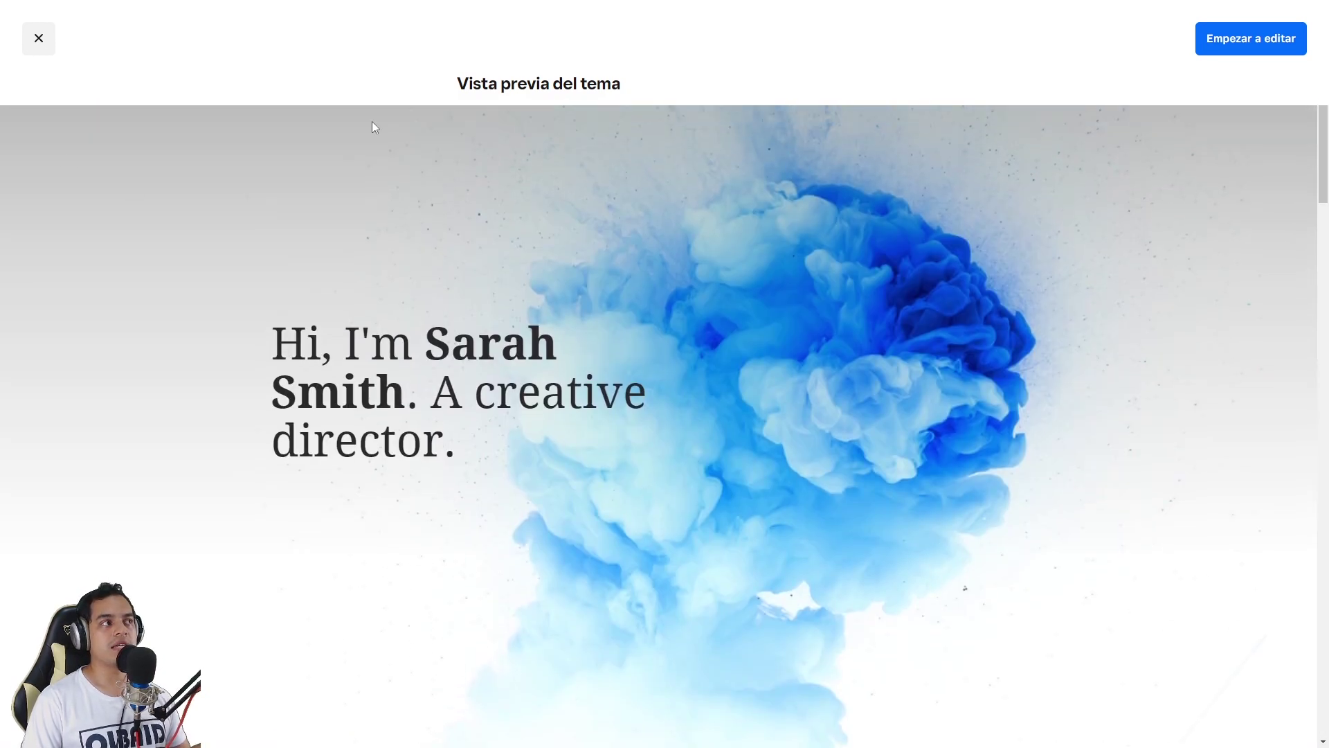
left_click(39, 40)
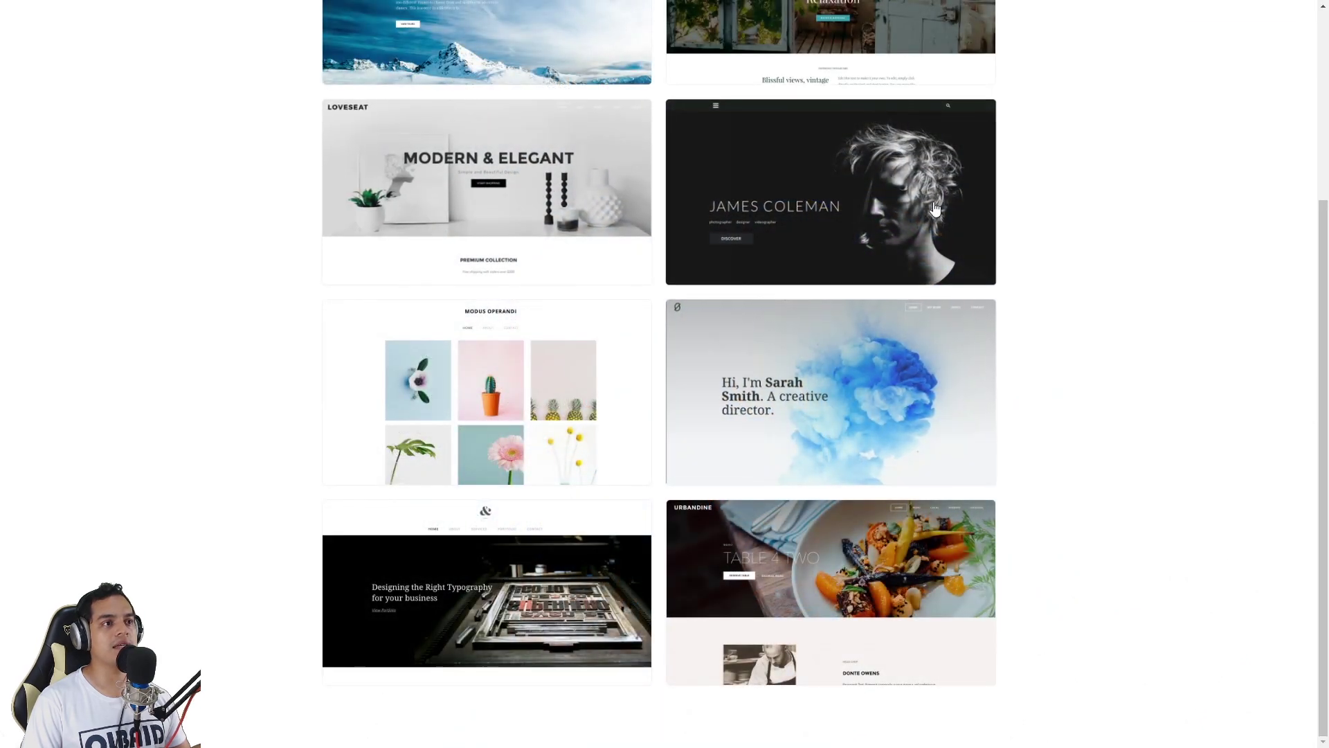
Preview the dark photographer theme with the black-and-white portrait from its header to the equipment section, then close the preview.
left_click(803, 200)
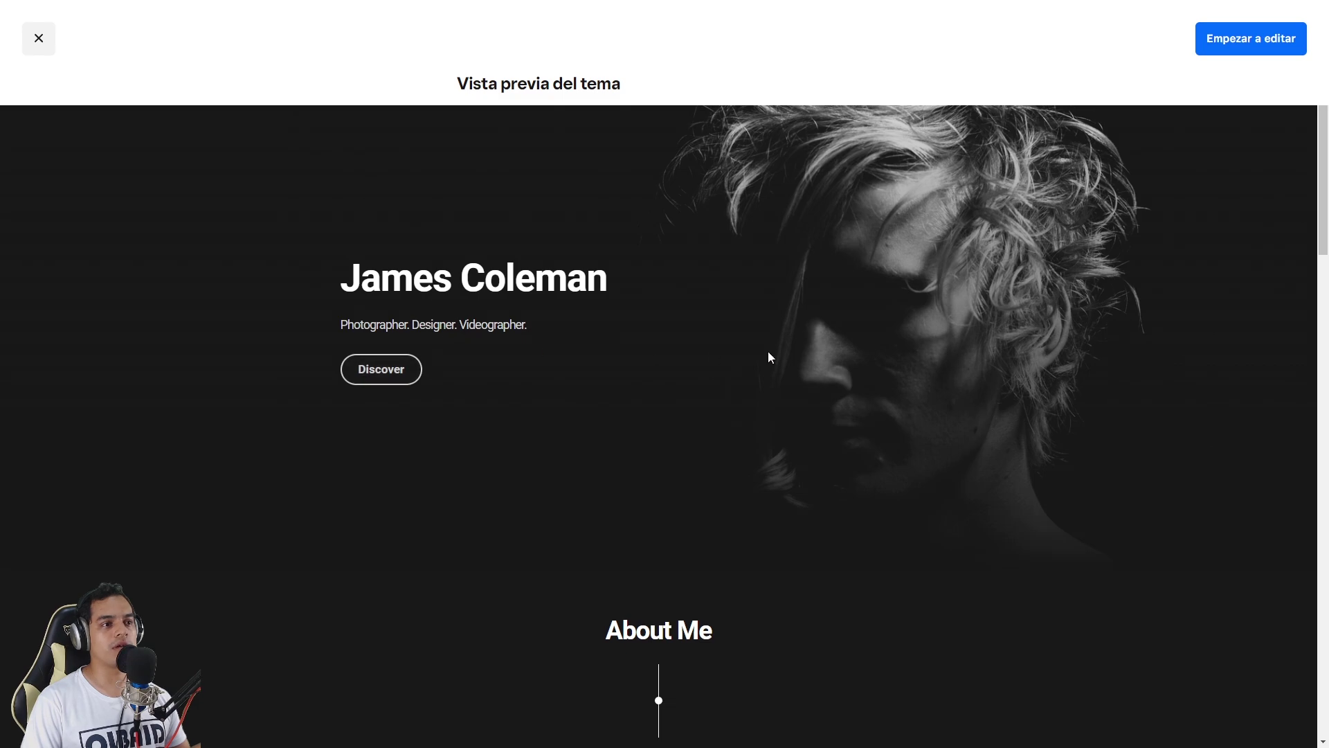
scroll(643, 315, "down", 6)
scroll(529, 299, "down", 12)
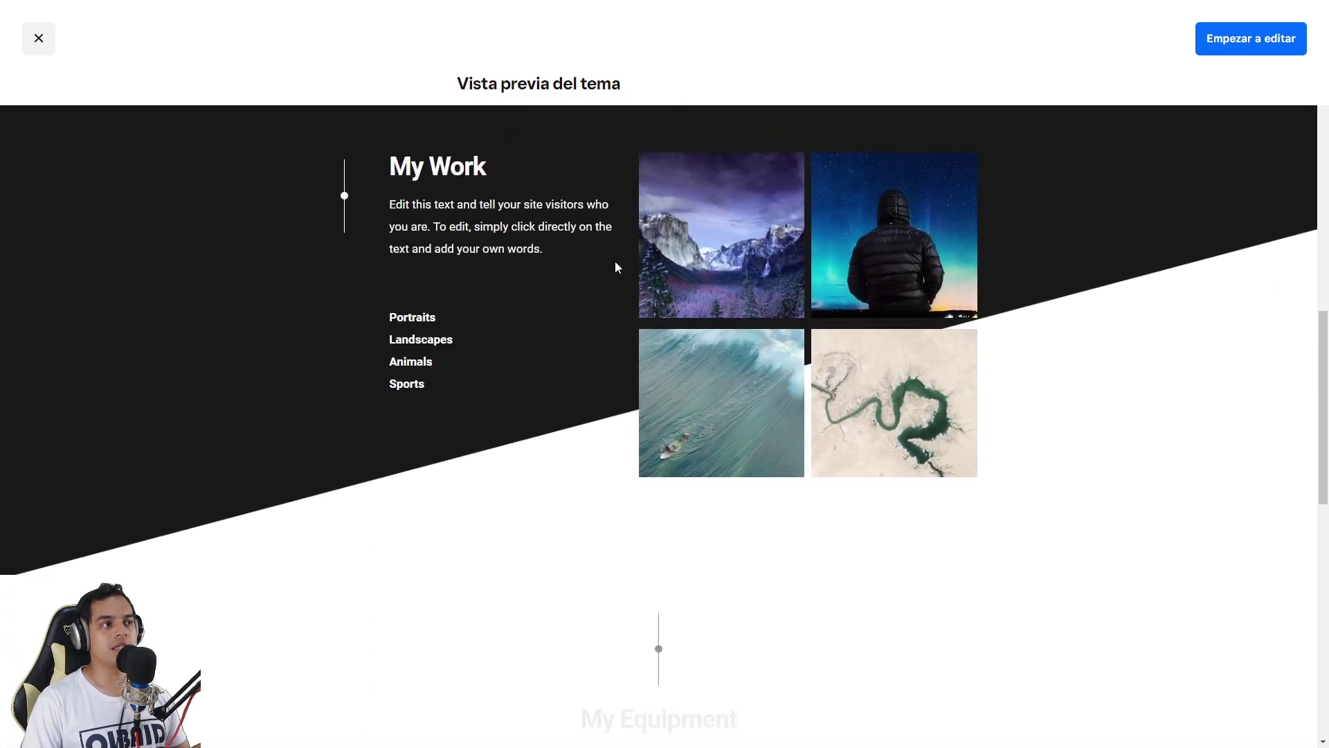
scroll(699, 275, "down", 3)
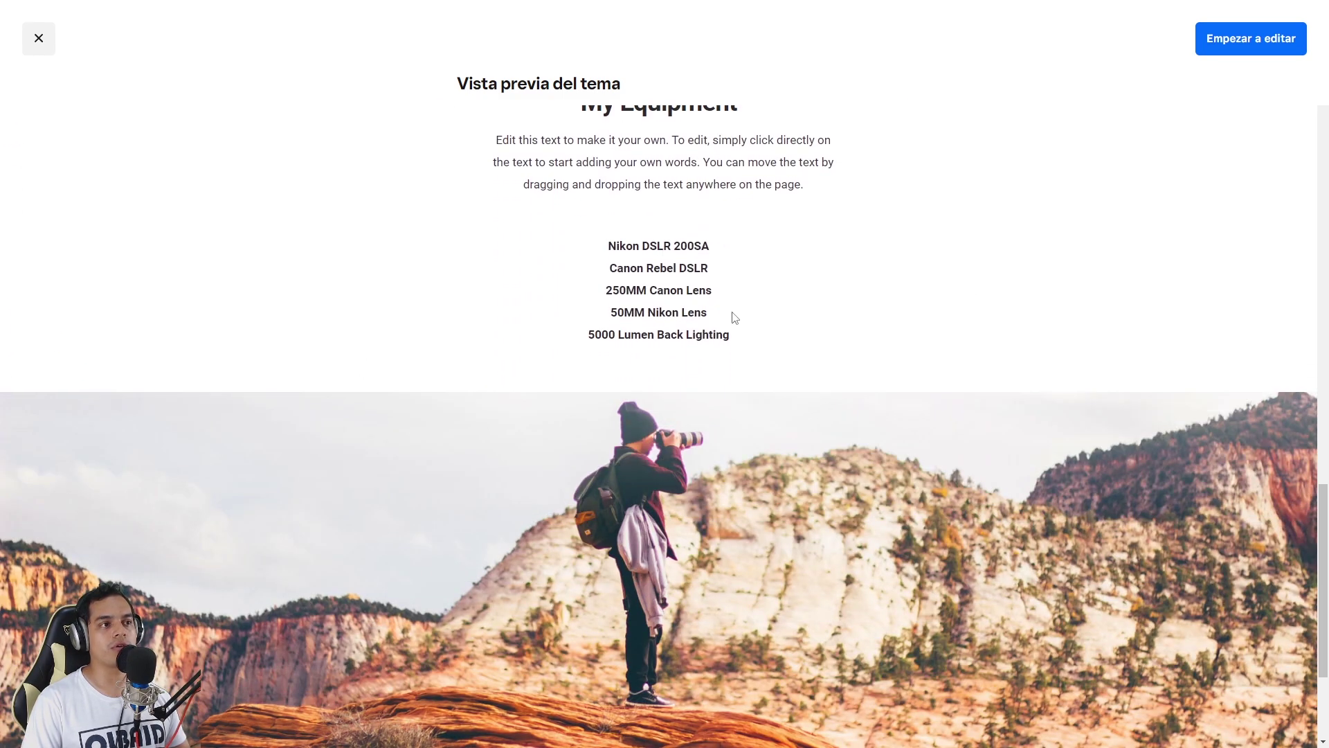
scroll(727, 318, "down", 3)
scroll(271, 383, "up", 20)
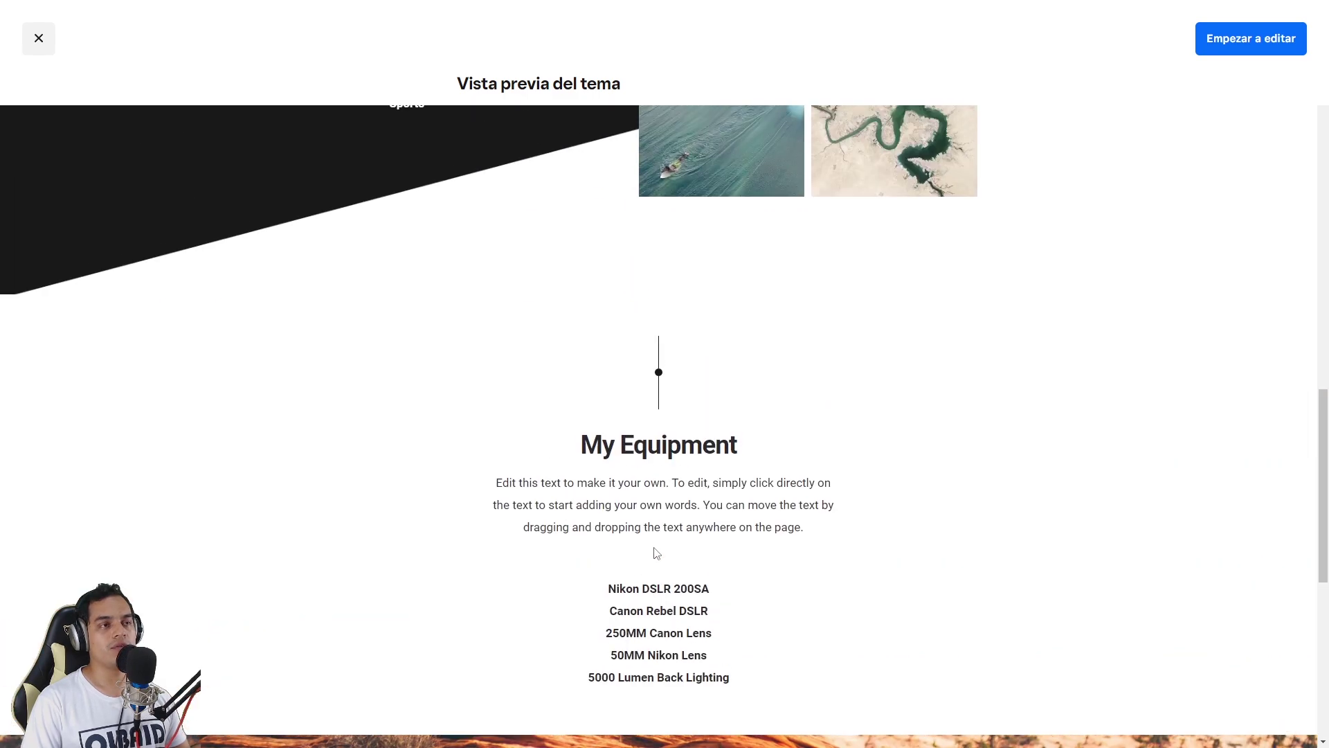
left_click(36, 33)
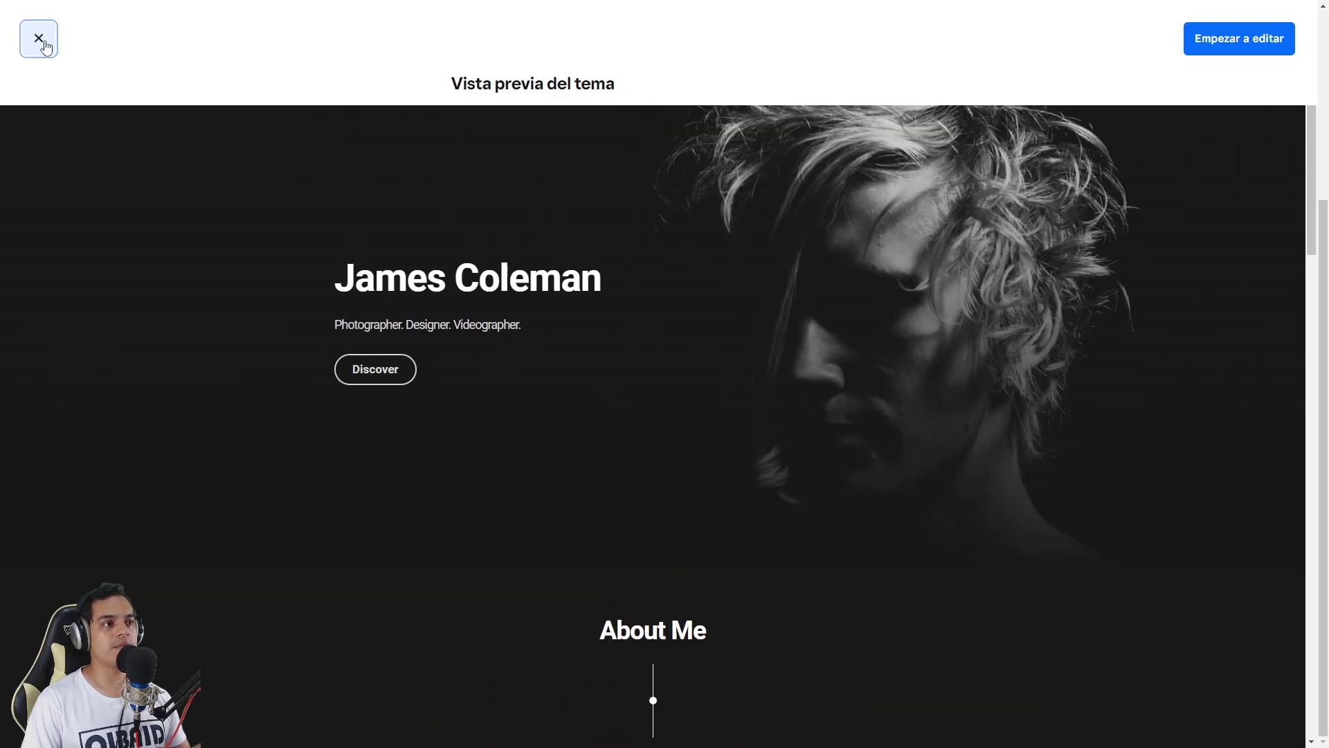
Preview the Loveseat "Modern & Elegant" store theme and return to the theme gallery.
scroll(860, 457, "up", 4)
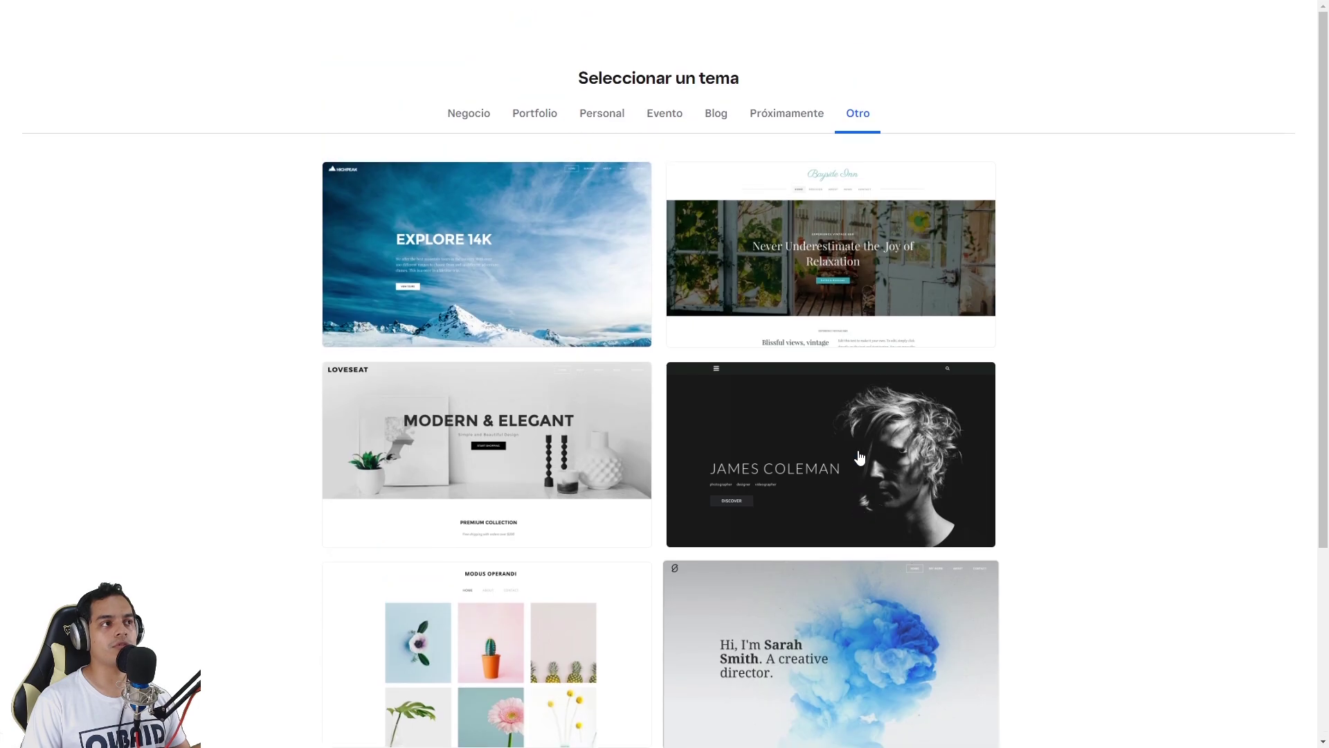
left_click(437, 429)
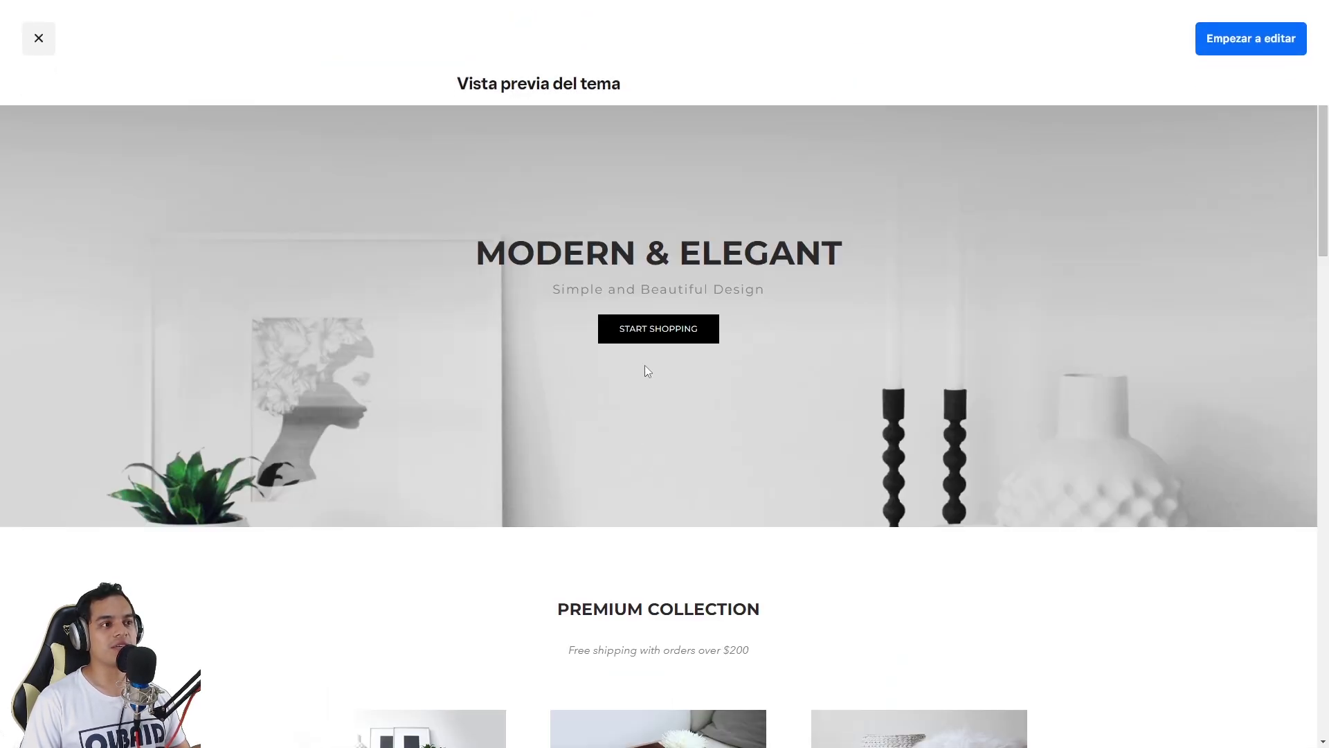
scroll(644, 383, "down", 13)
scroll(729, 351, "up", 10)
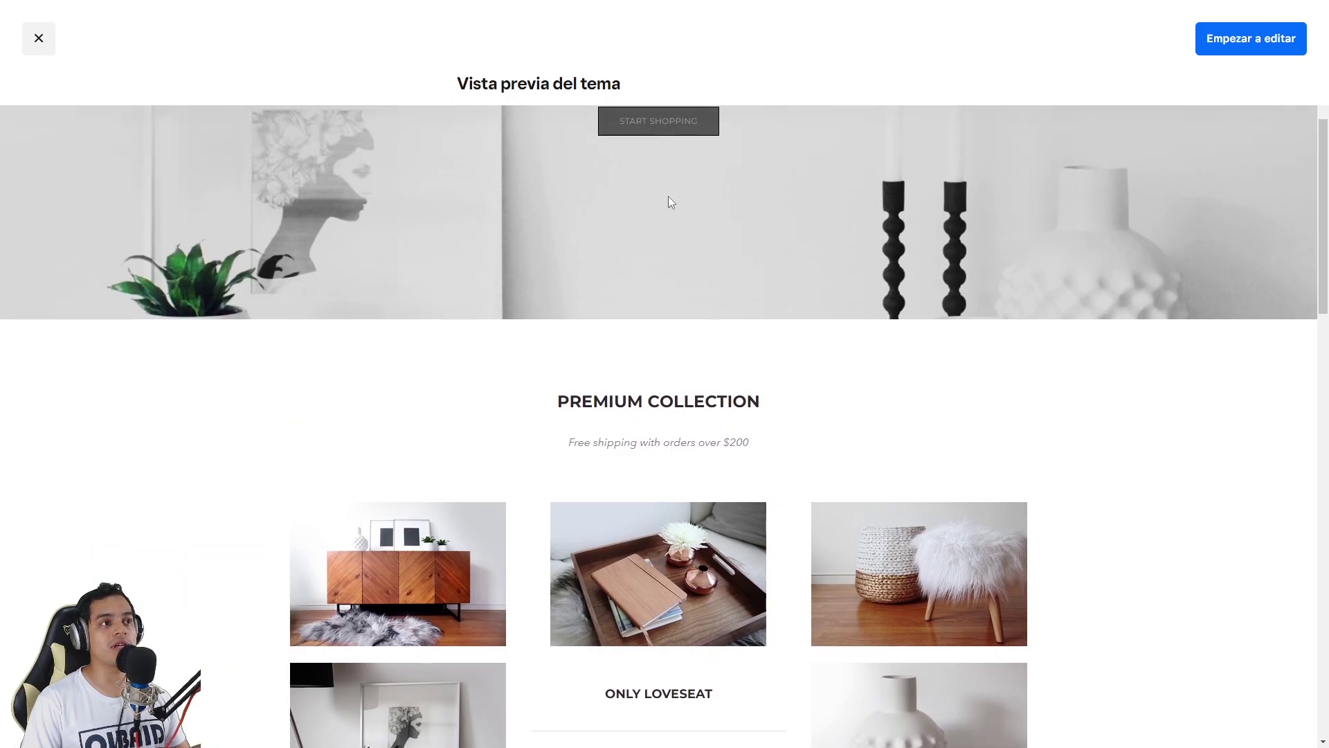
scroll(687, 168, "up", 3)
left_click(38, 38)
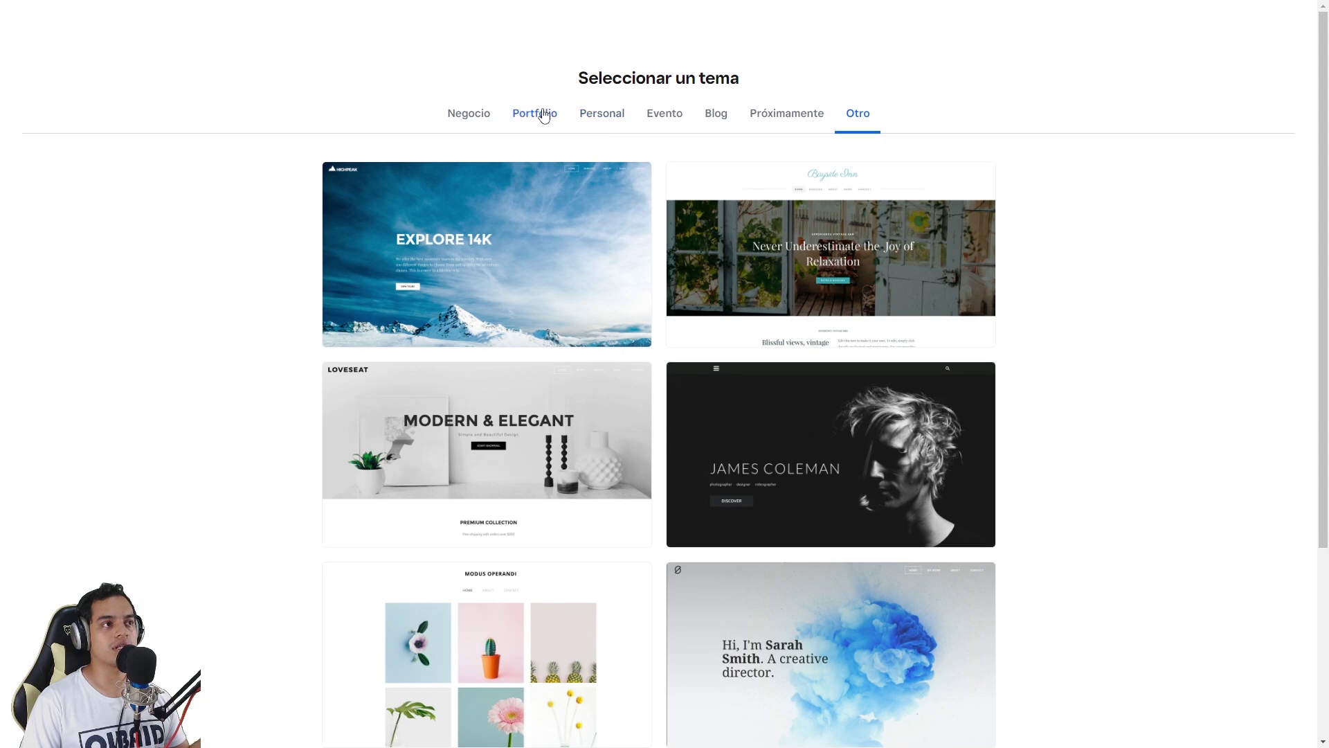
Choose the dark photographer theme with the black-and-white portrait from the Personal category and start editing it.
left_click(598, 120)
scroll(1071, 302, "down", 4)
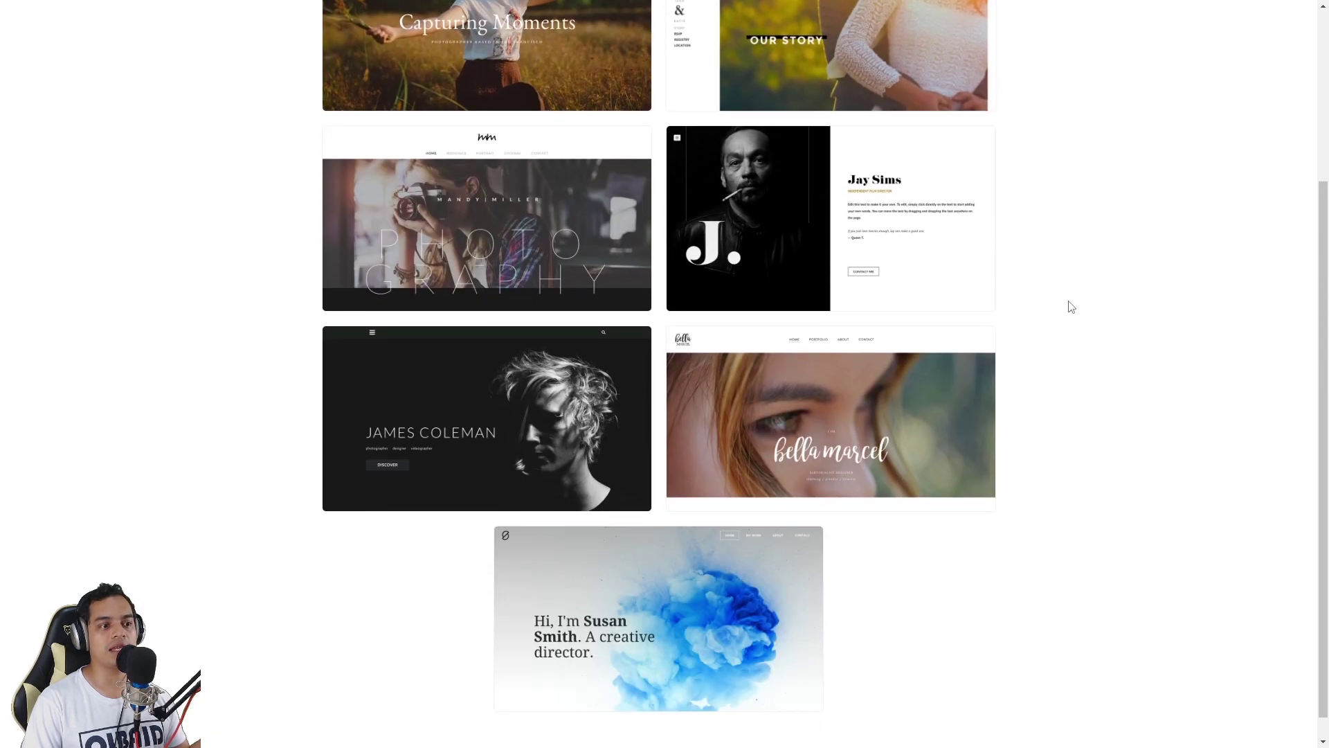
left_click(446, 391)
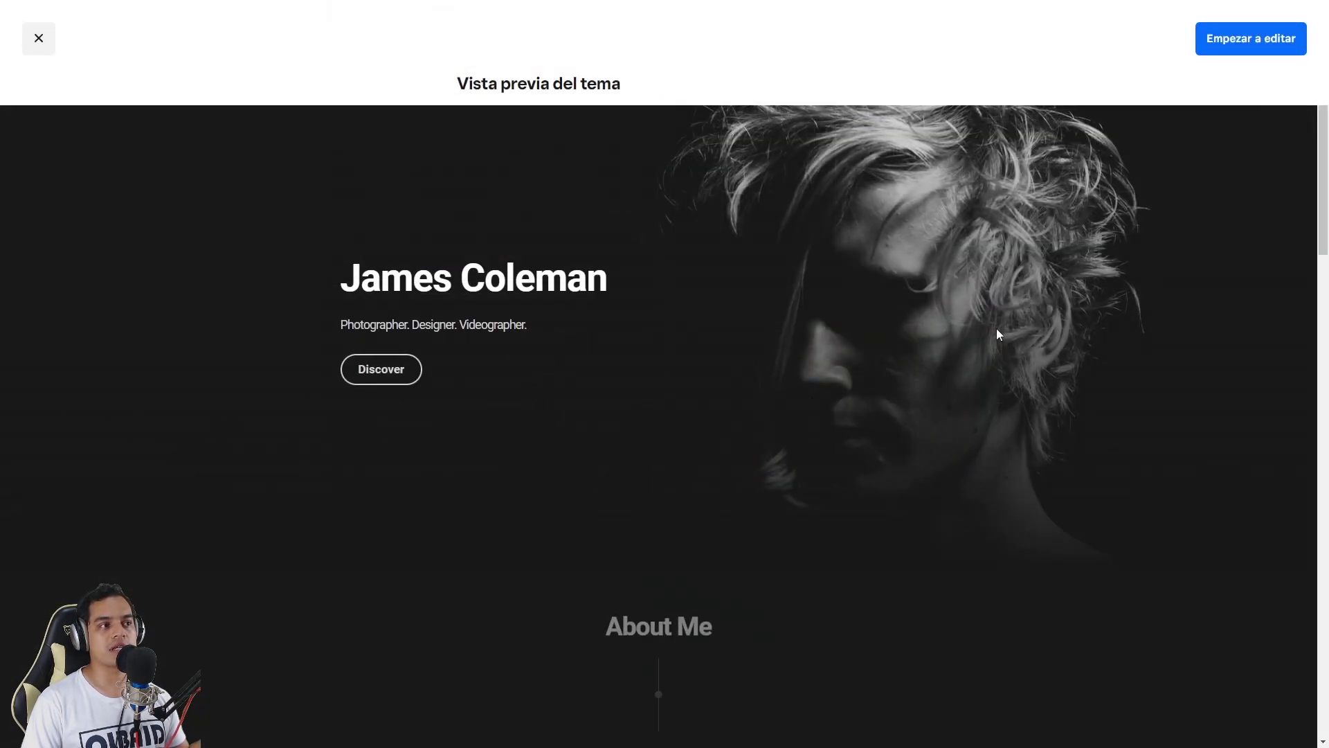
left_click(1249, 47)
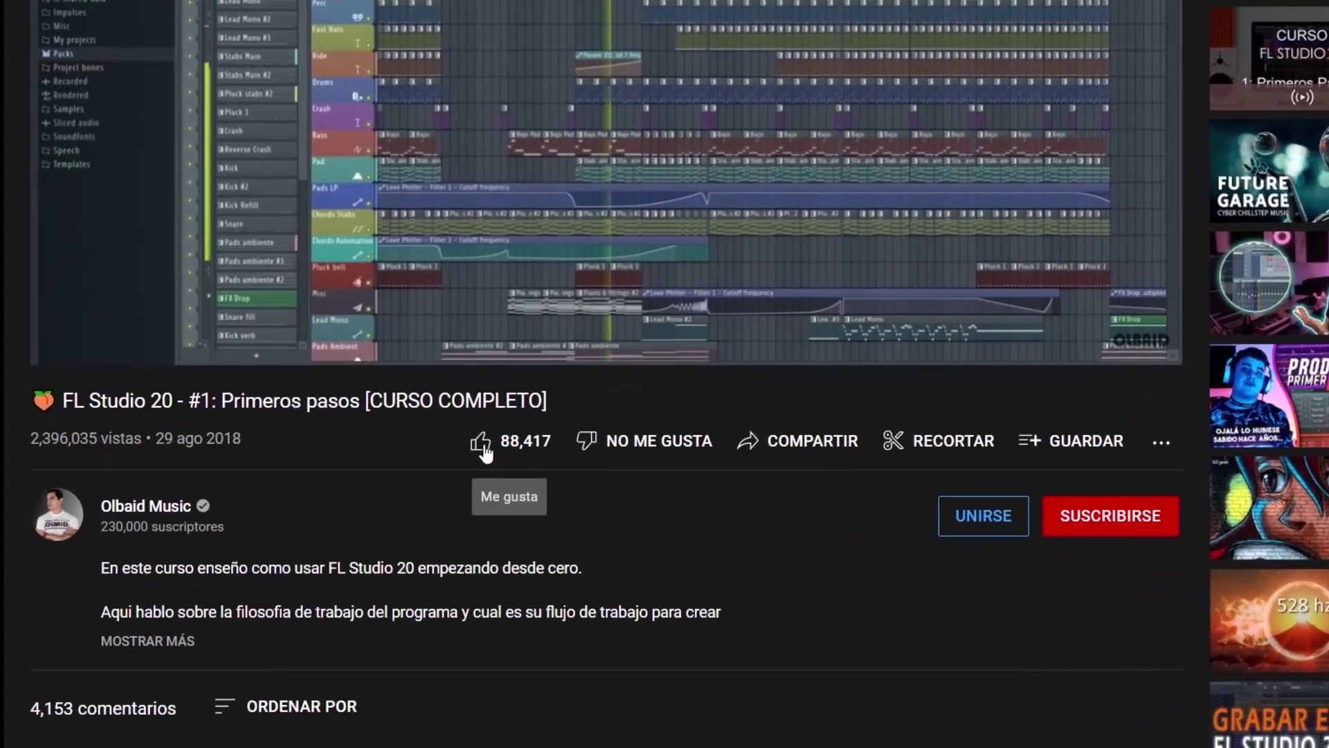
Switch to YouTube, like the FL Studio 20 first-steps course video and subscribe to its channel with notifications.
left_click(422, 466)
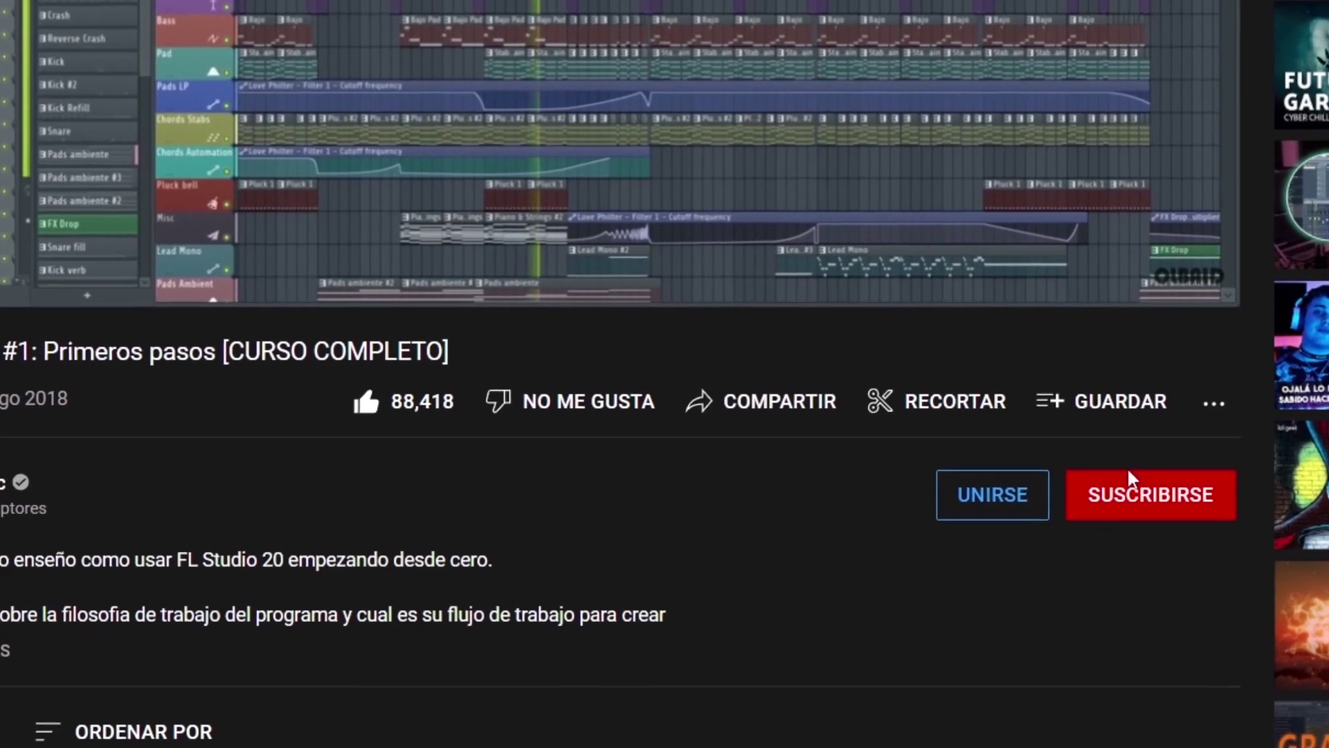
left_click(1219, 487)
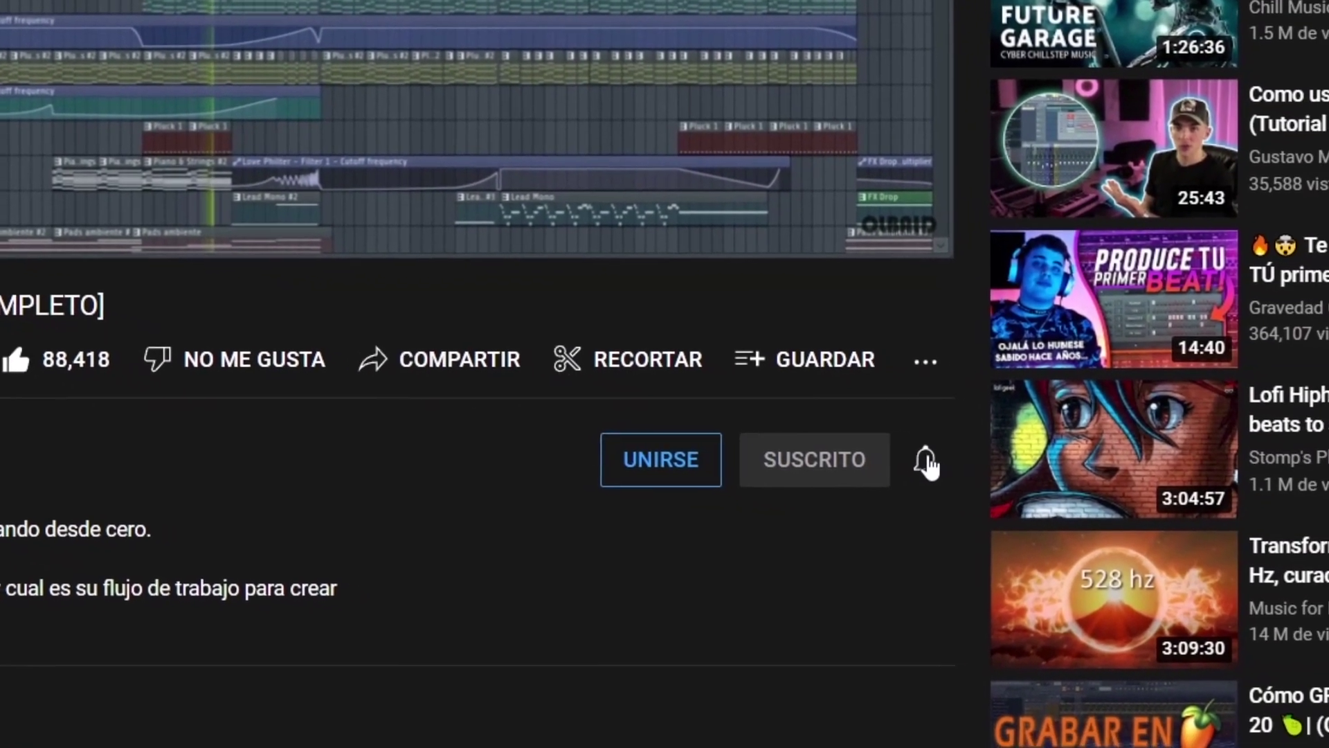
left_click(1070, 488)
left_click(921, 511)
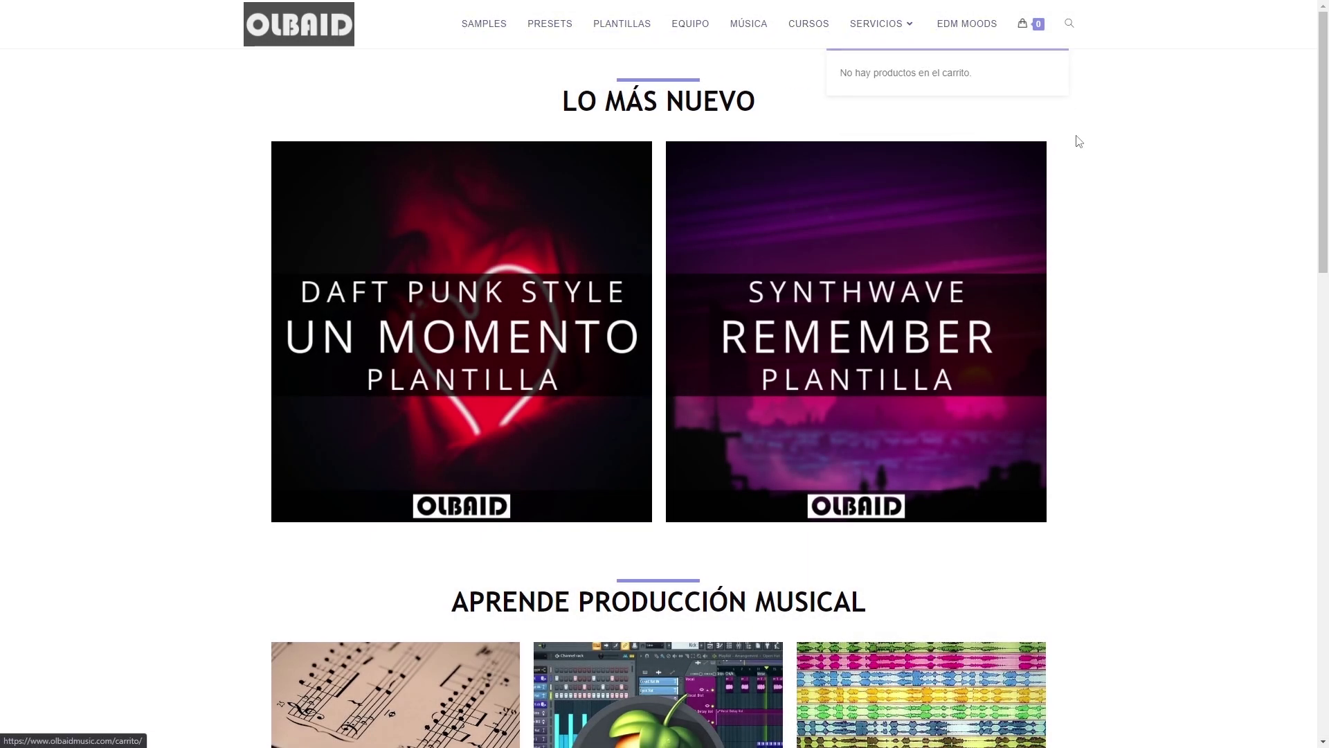
Switch to the Olbaid music website and look over the newest products and music production courses on its home page.
scroll(1147, 337, "down", 9)
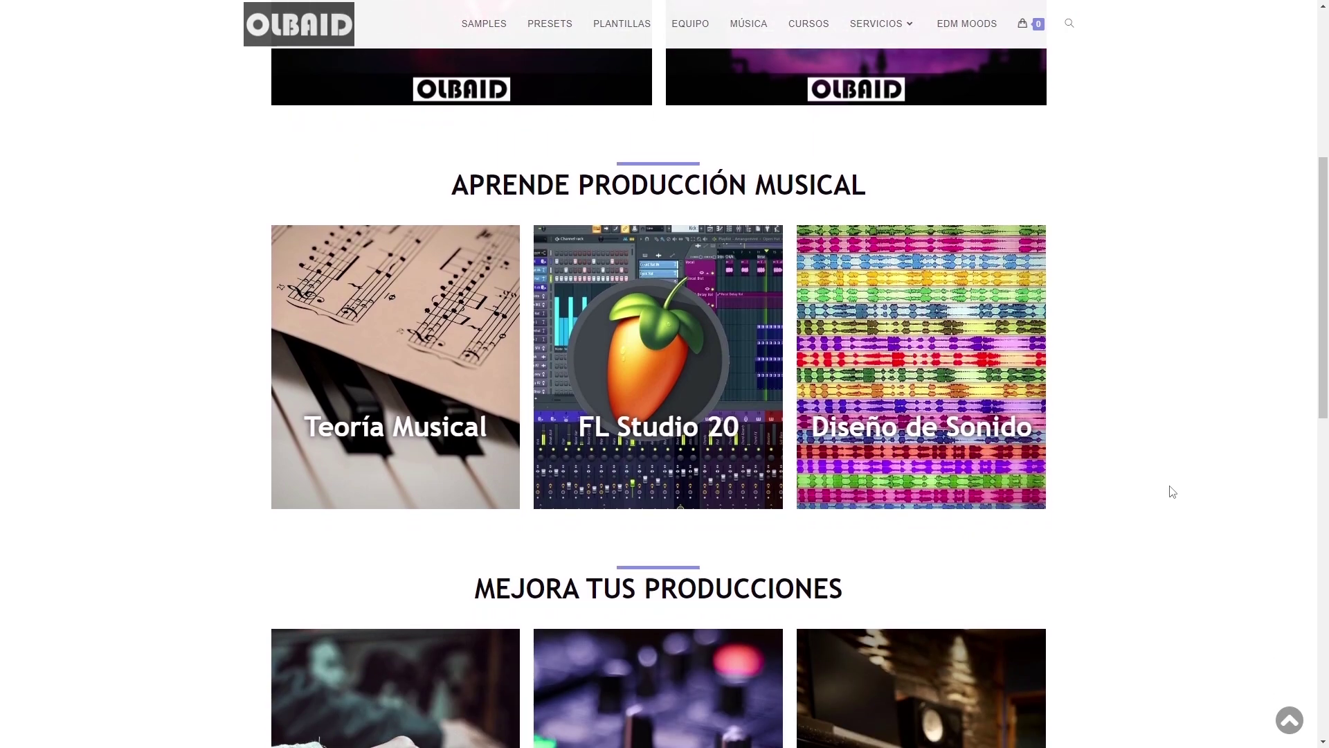
scroll(1171, 533, "down", 9)
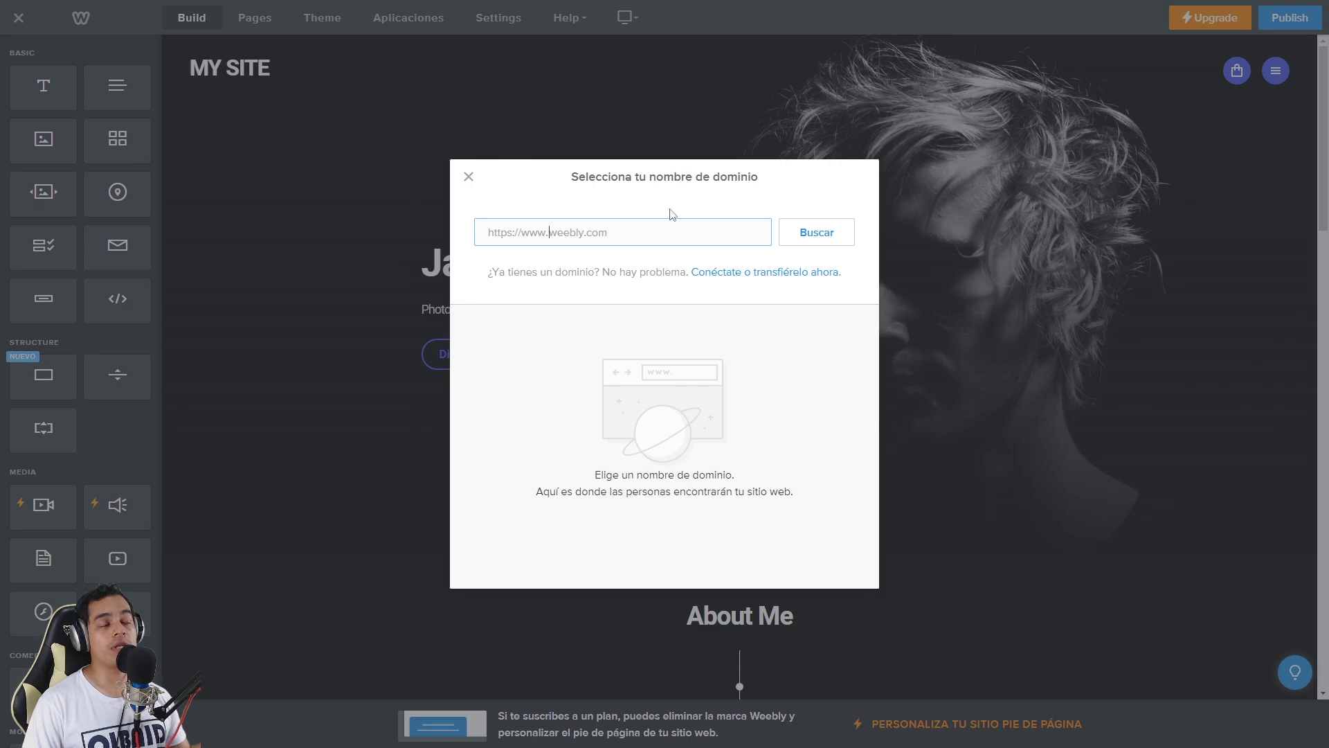
Back in the Weebly editor, dismiss the domain name selection and review the theme's page from header to closing photo section.
left_click(469, 176)
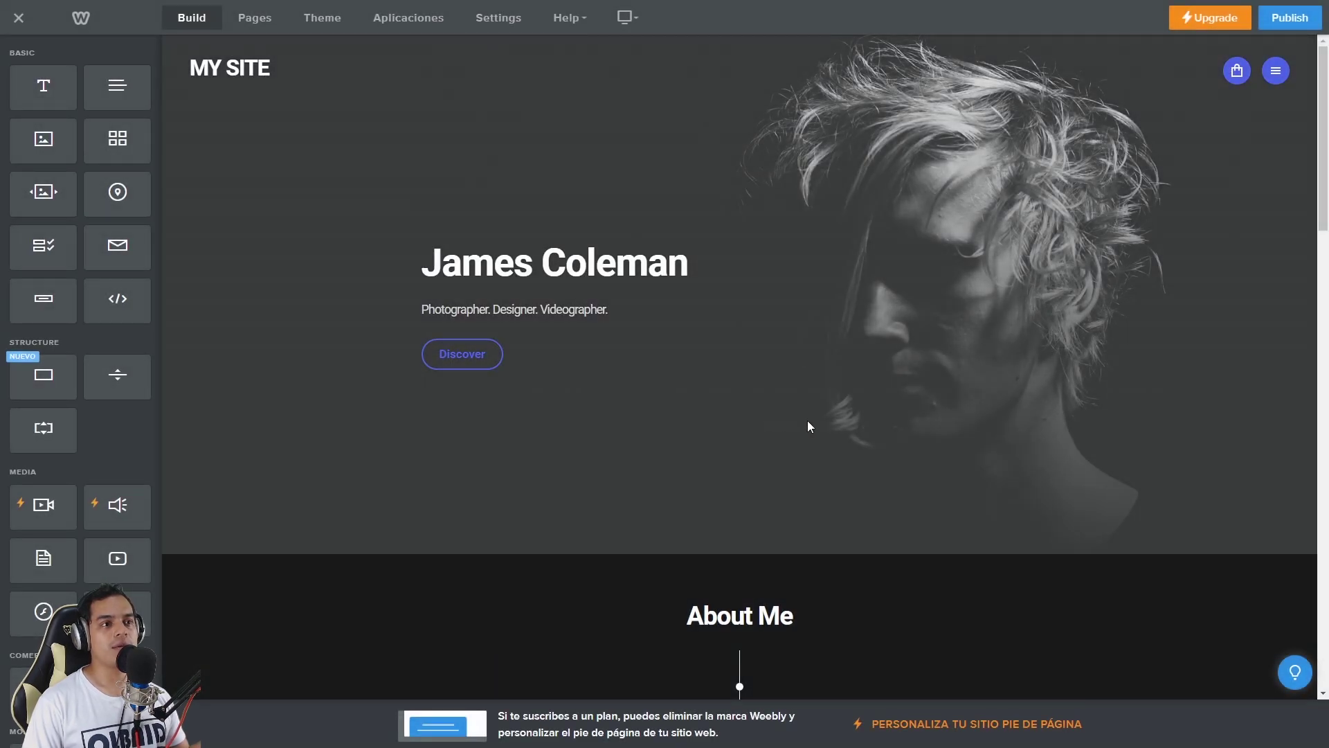
scroll(909, 427, "down", 20)
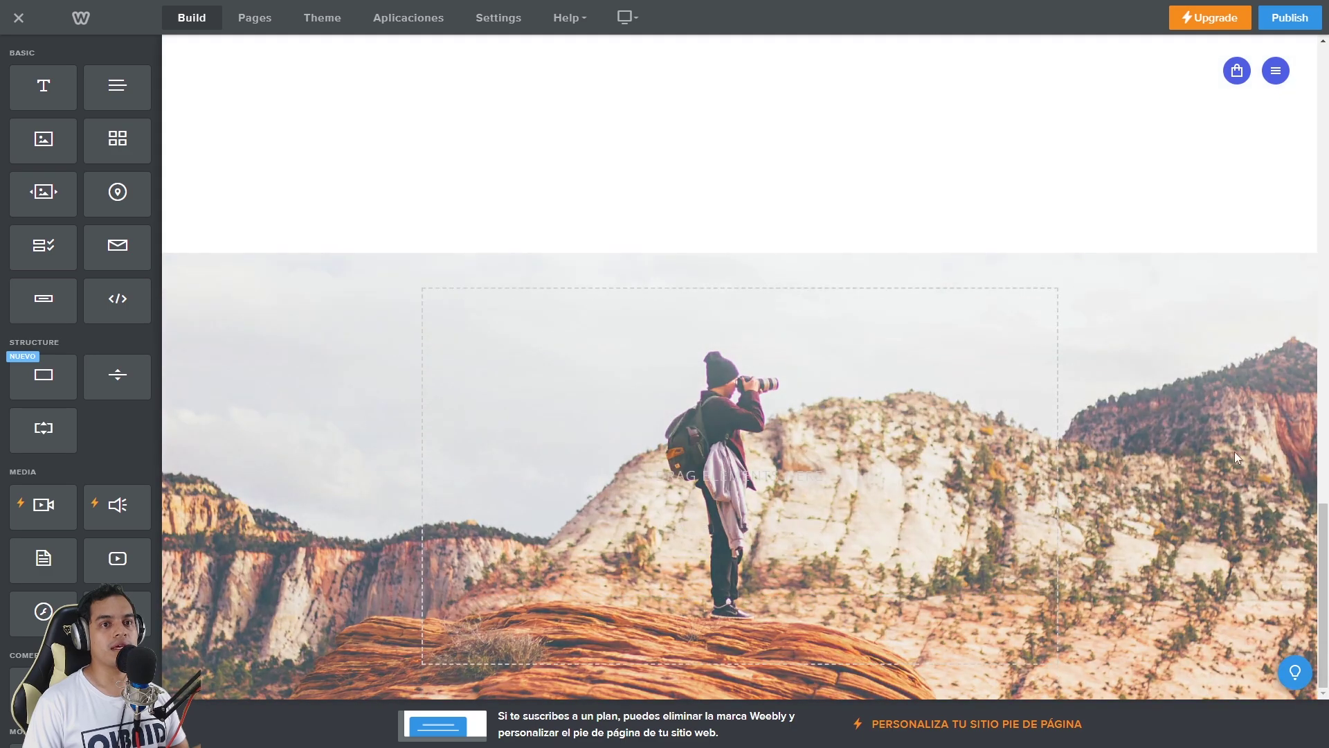
left_click_drag(1327, 549, 1327, 87)
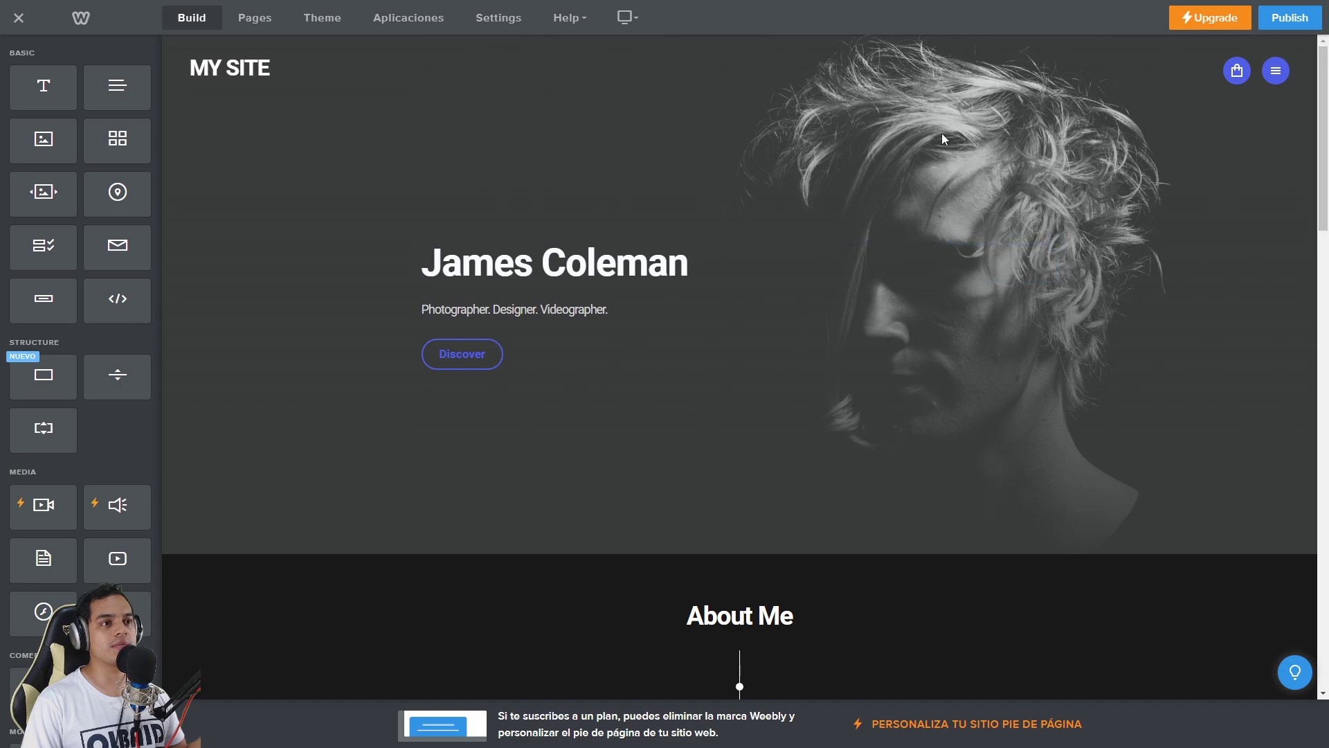
scroll(921, 222, "down", 4)
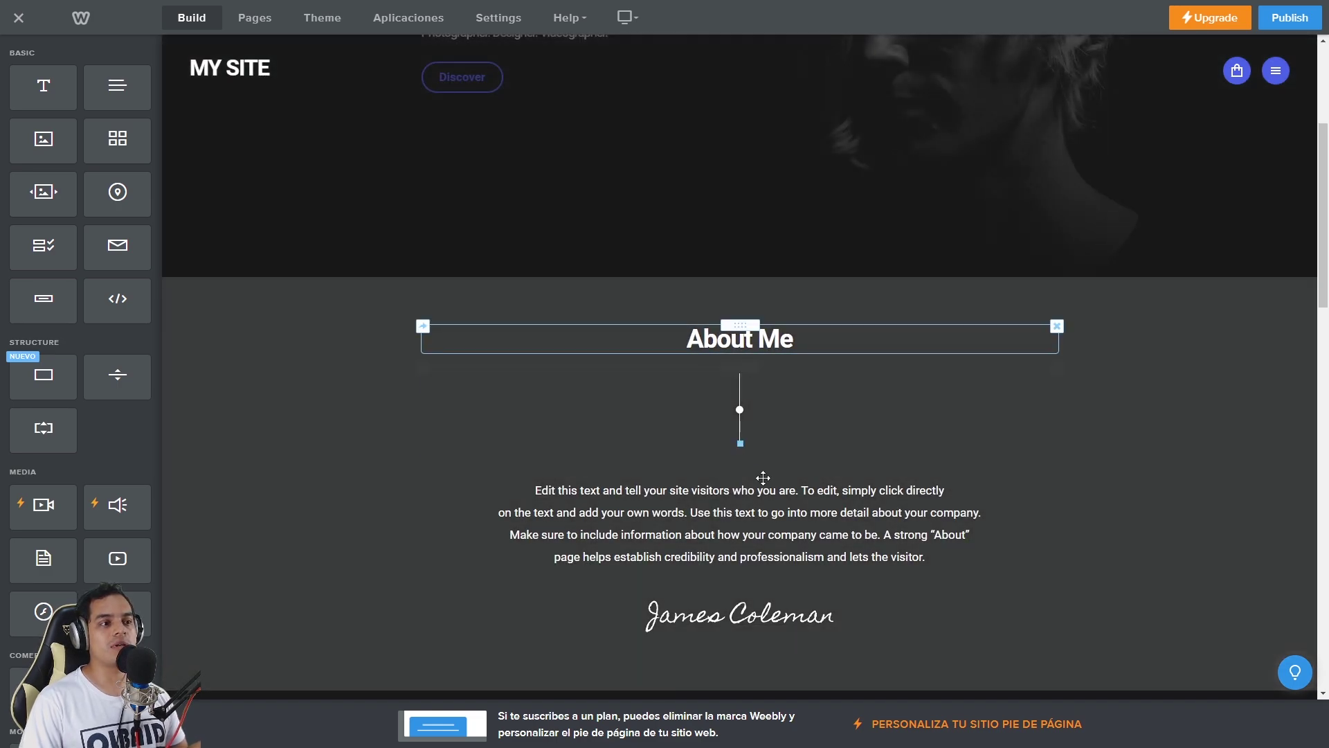
scroll(789, 488, "up", 4)
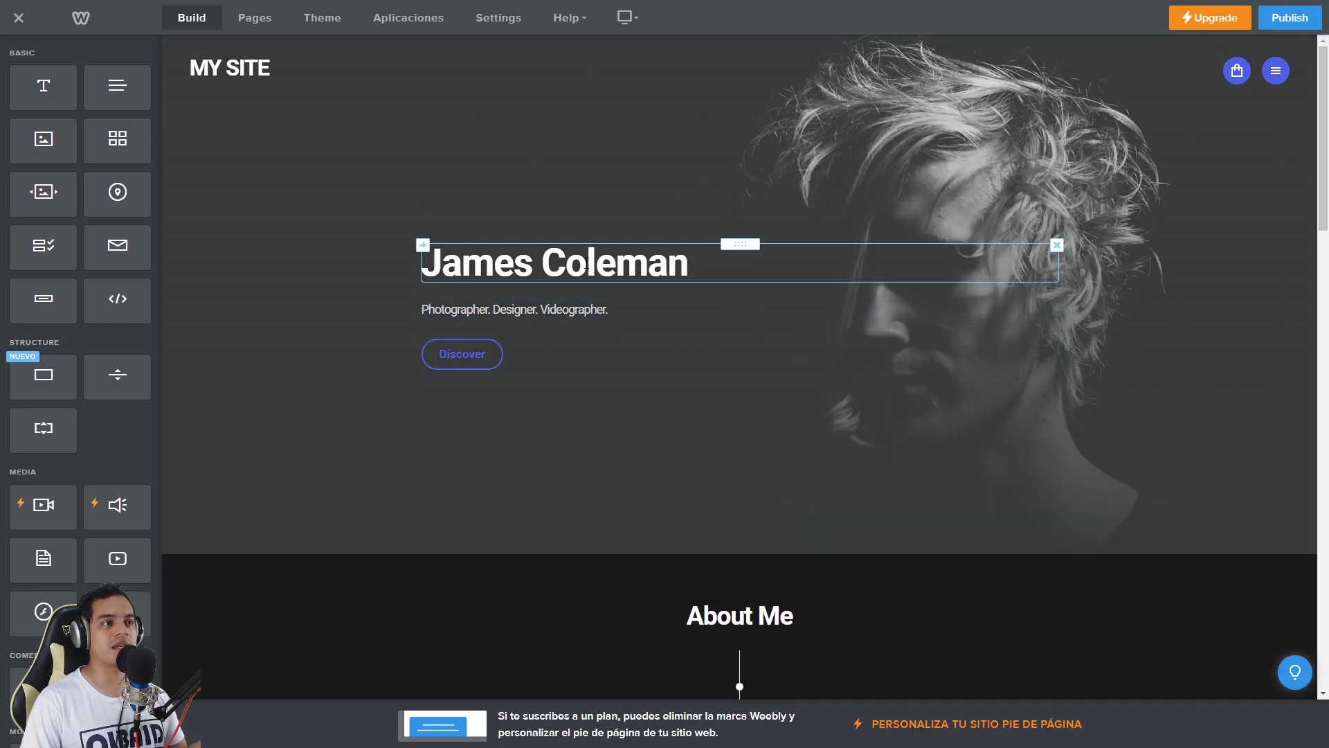
Replace the header title with "Olbaid" and the line below it with "Productor Musical EDM".
triple_click(588, 263)
type("Olbaid")
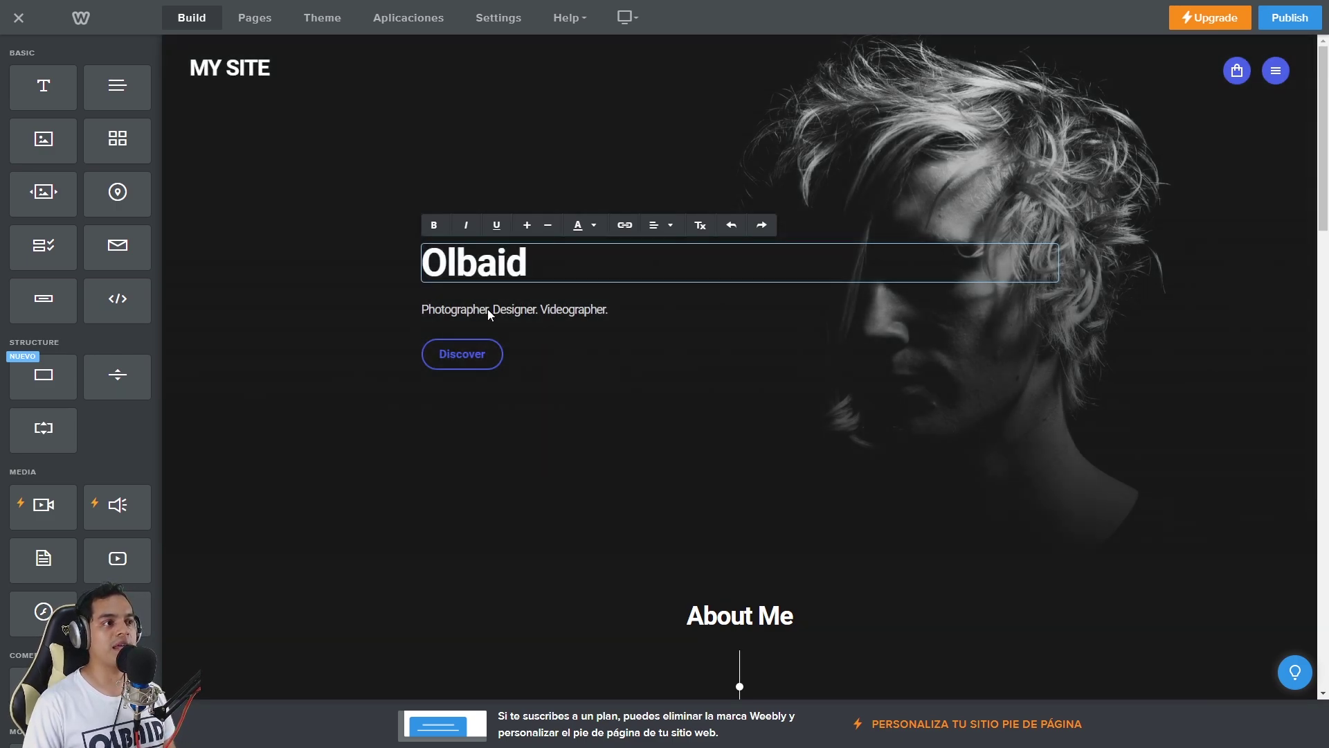
triple_click(489, 310)
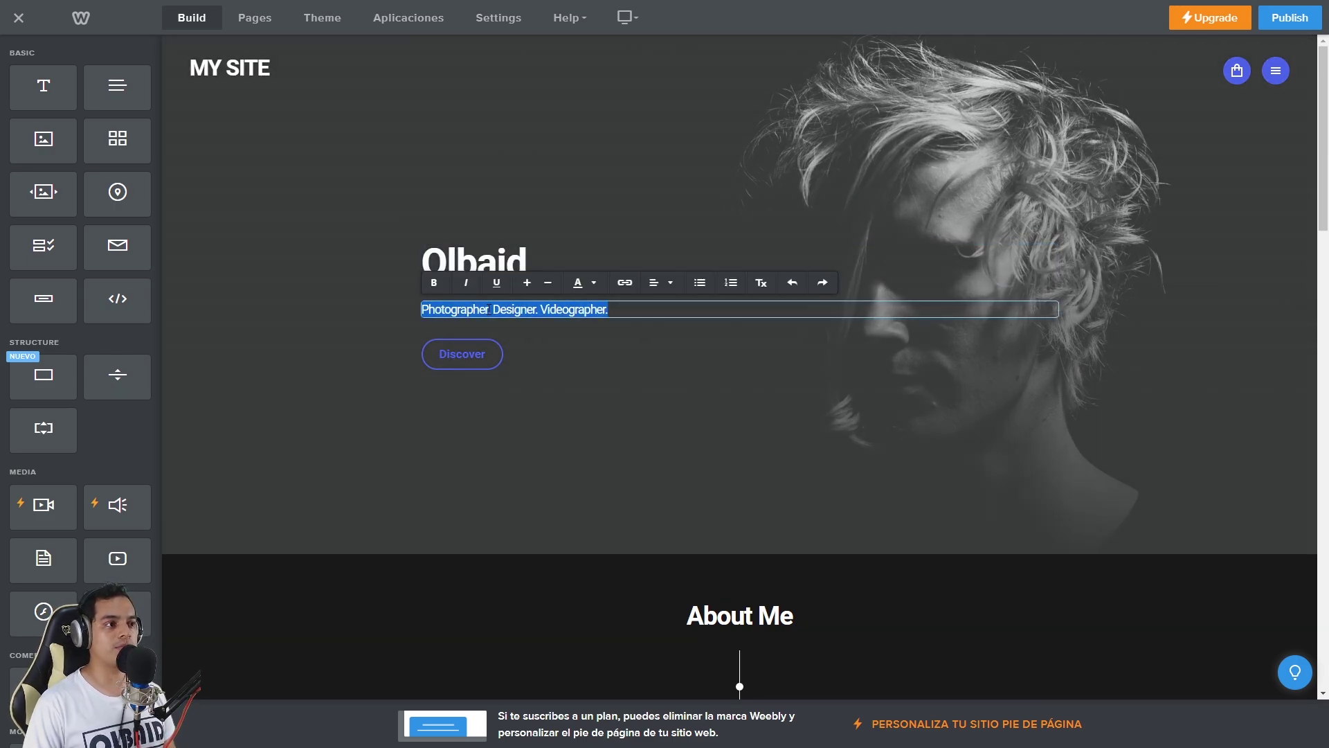
type("Productor Musical EDM")
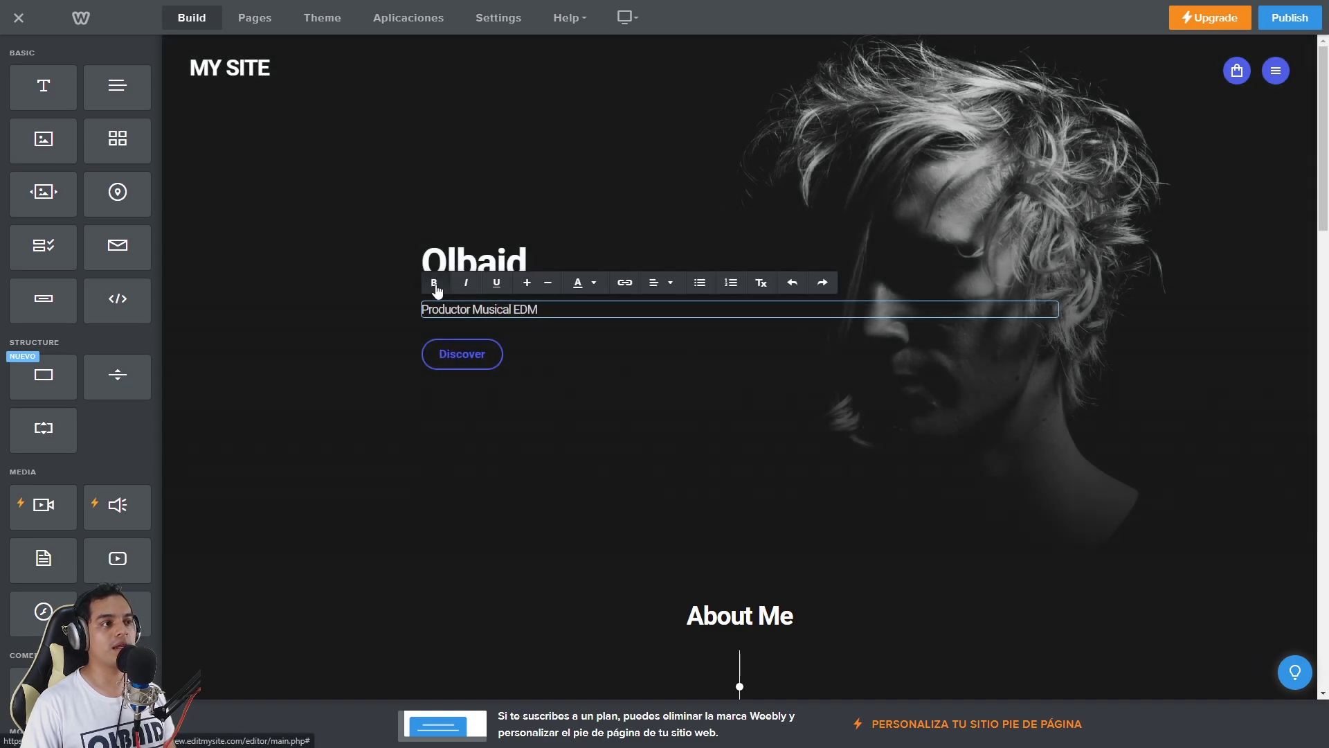
Try bold formatting on the "Productor Musical EDM" line and leave text editing.
left_click_drag(442, 308, 538, 310)
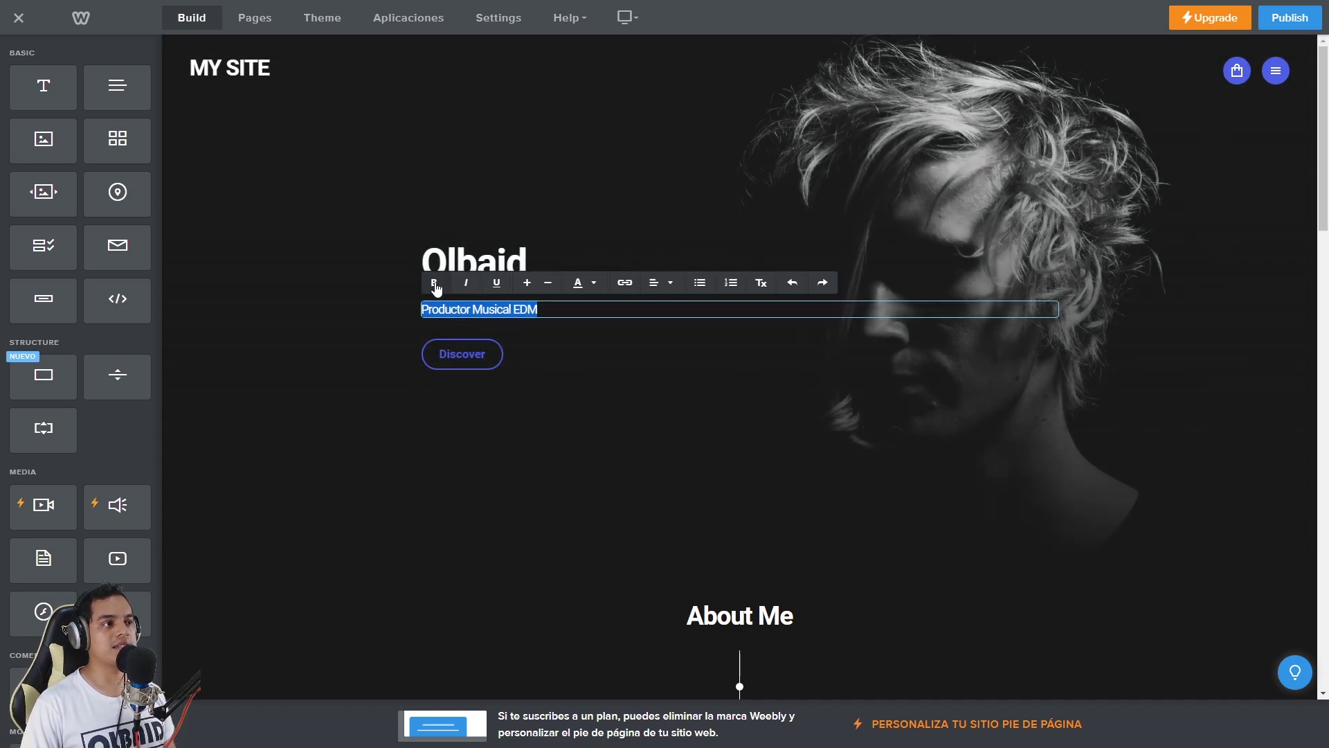
left_click(435, 284)
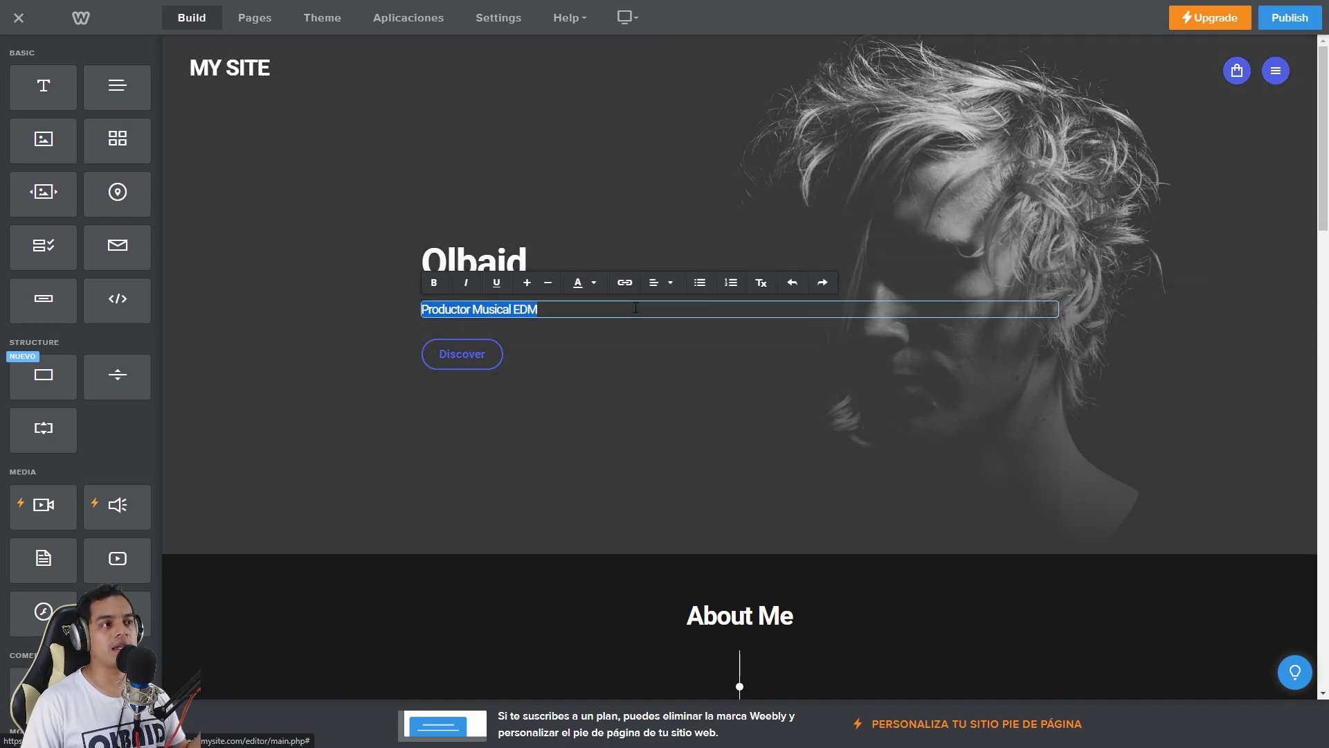
left_click(619, 308)
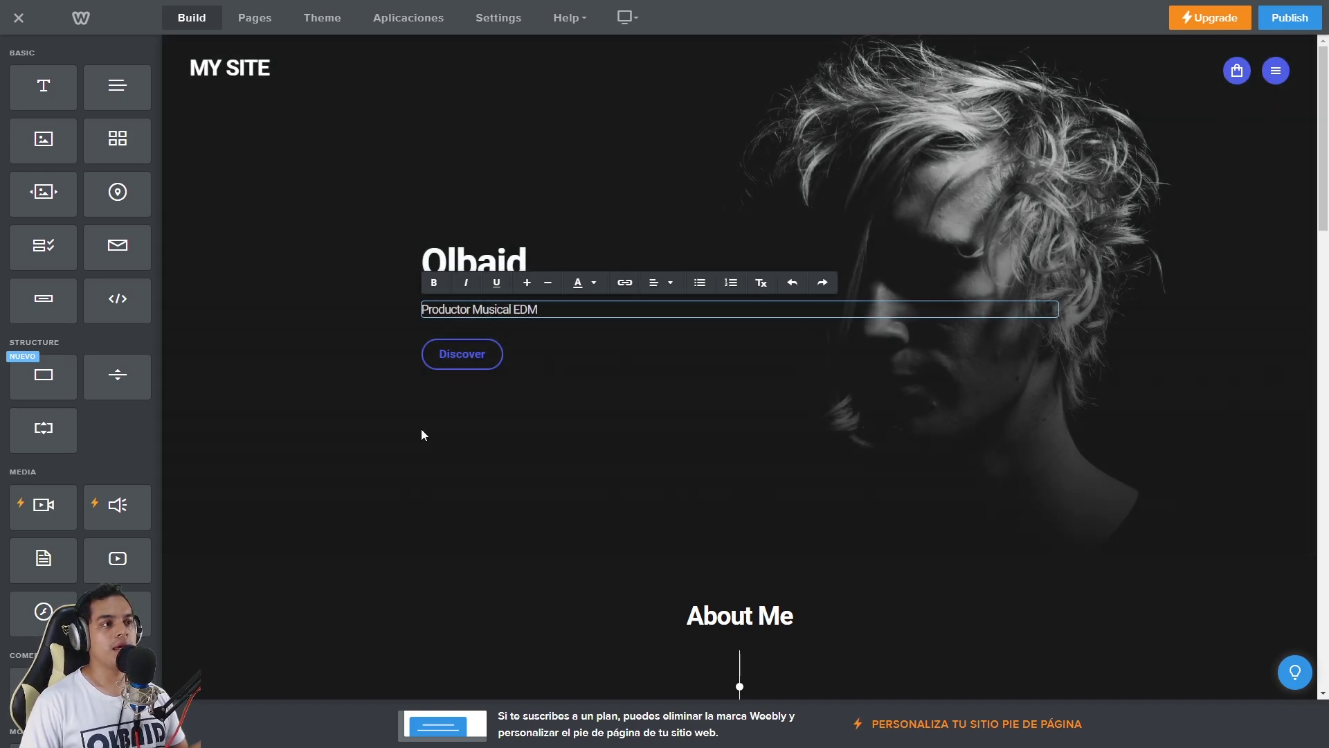
left_click(421, 429)
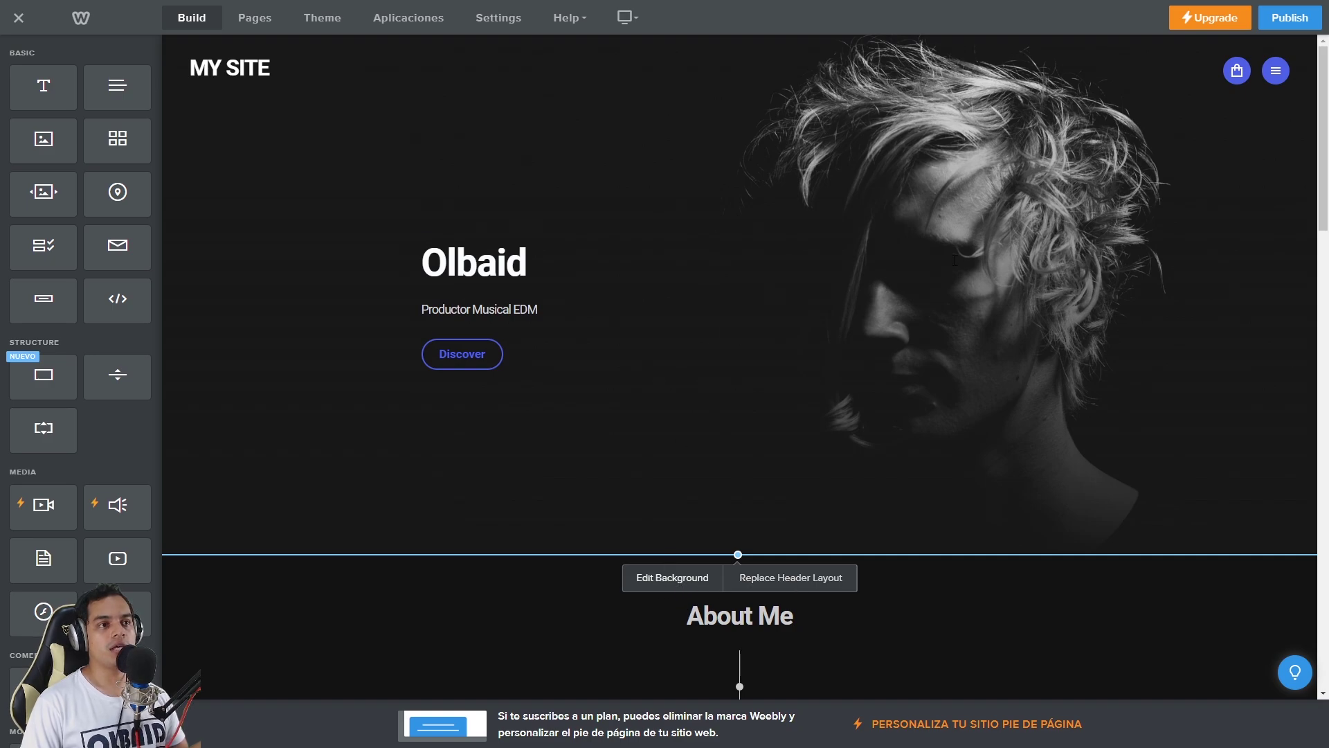
Look over the page's About Me, My Work and My Equipment sections down to the closing photo.
scroll(943, 284, "down", 5)
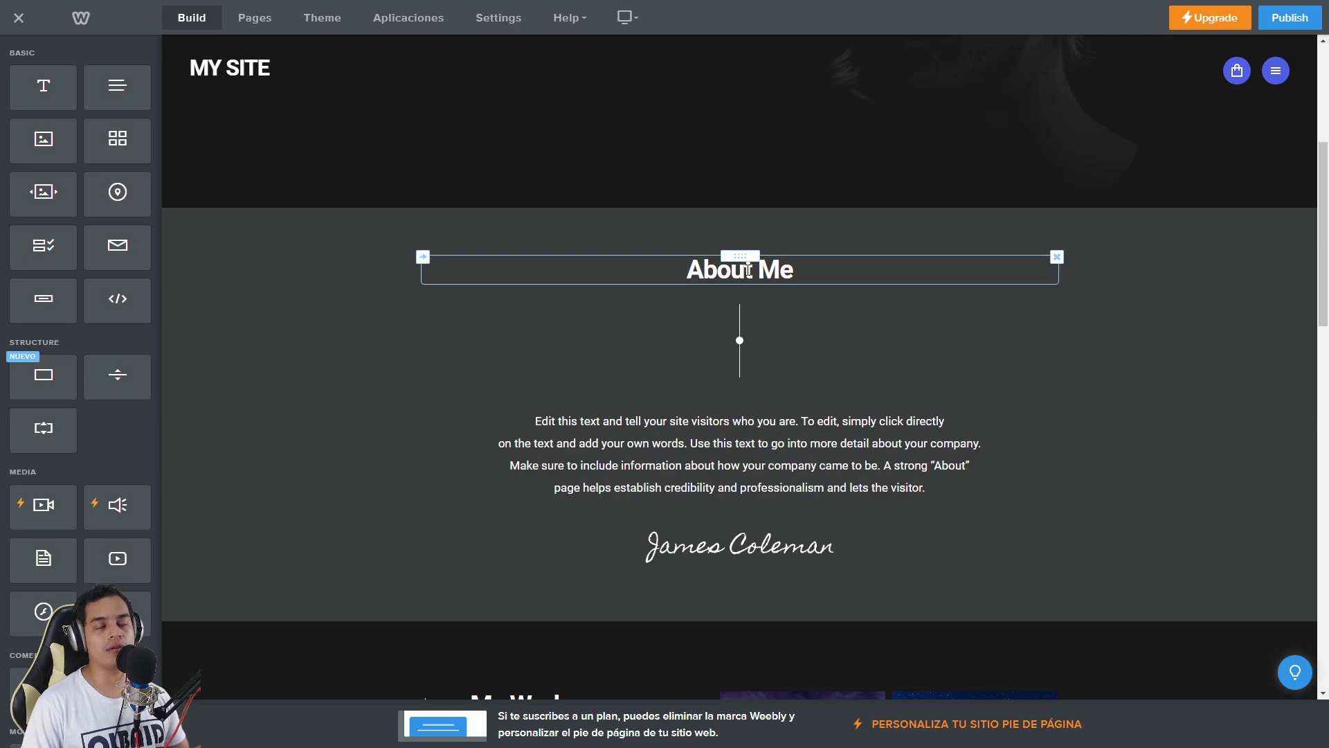
scroll(797, 339, "down", 2)
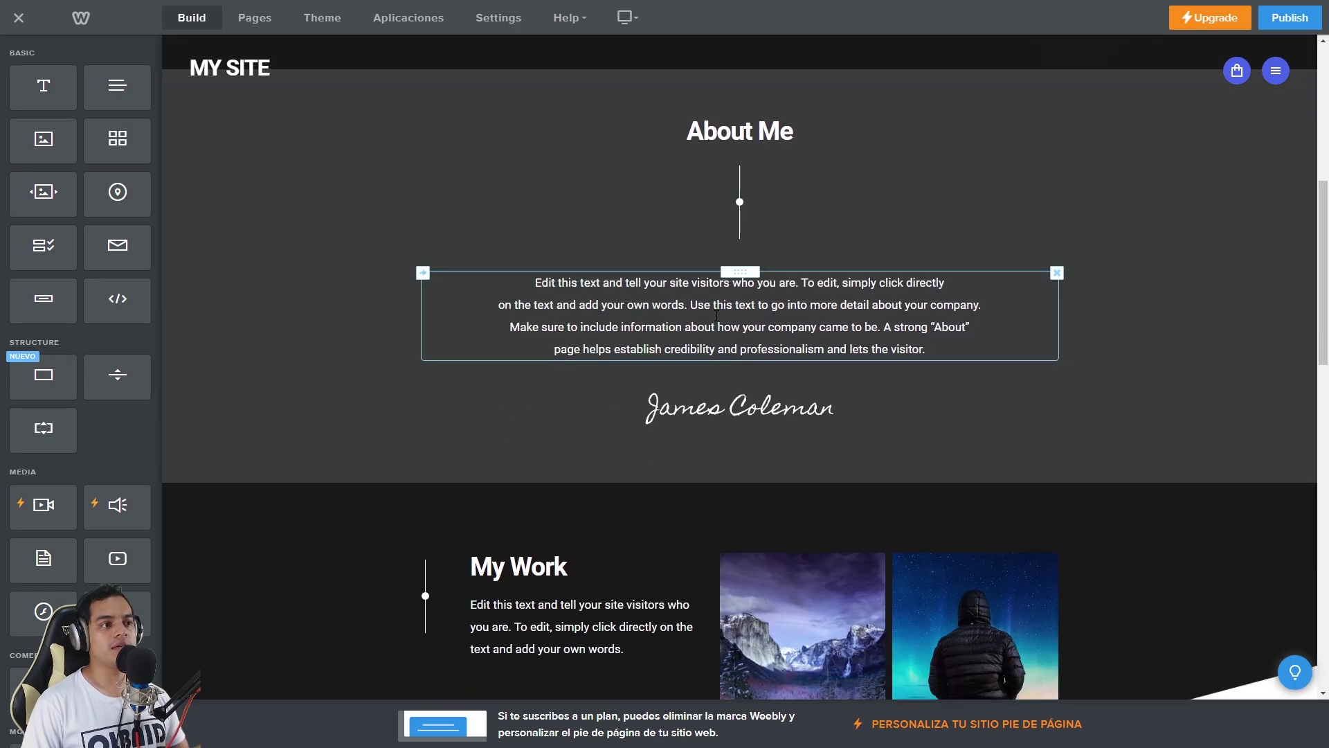
left_click(826, 339)
scroll(827, 339, "down", 2)
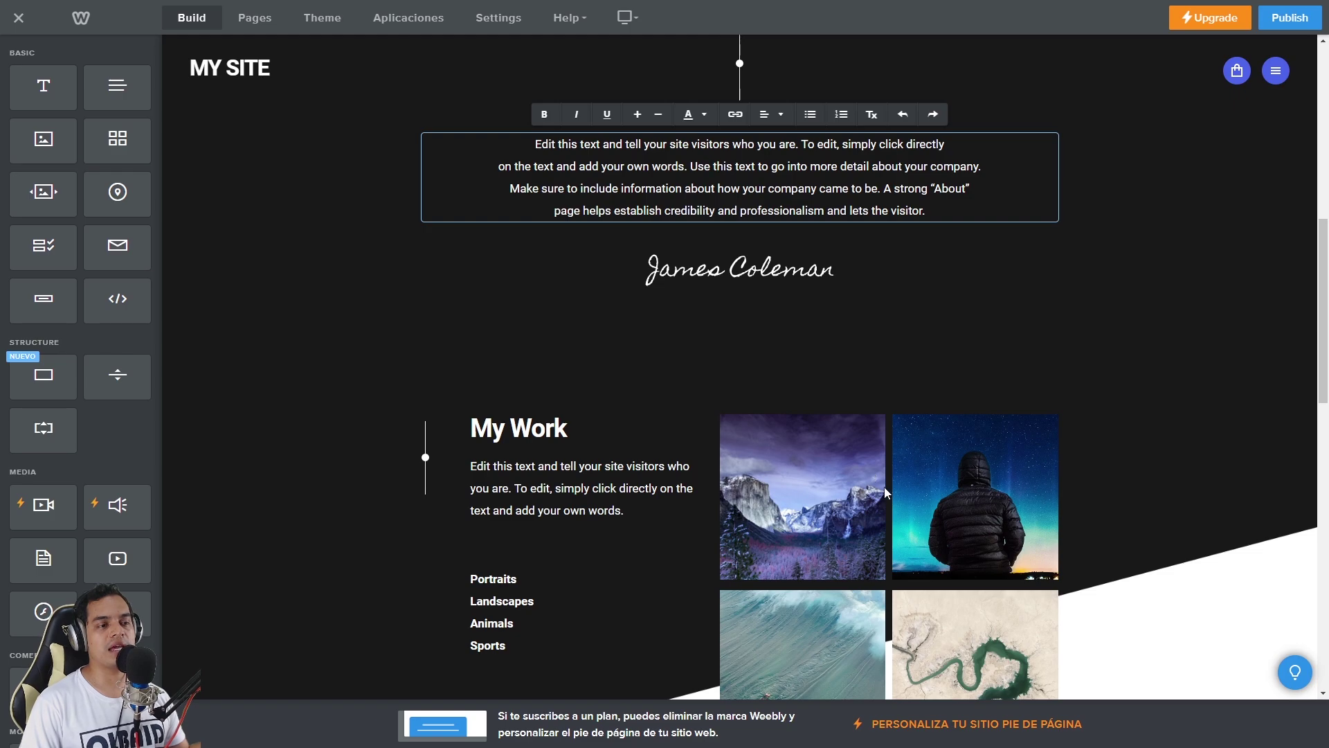
scroll(883, 488, "up", 8)
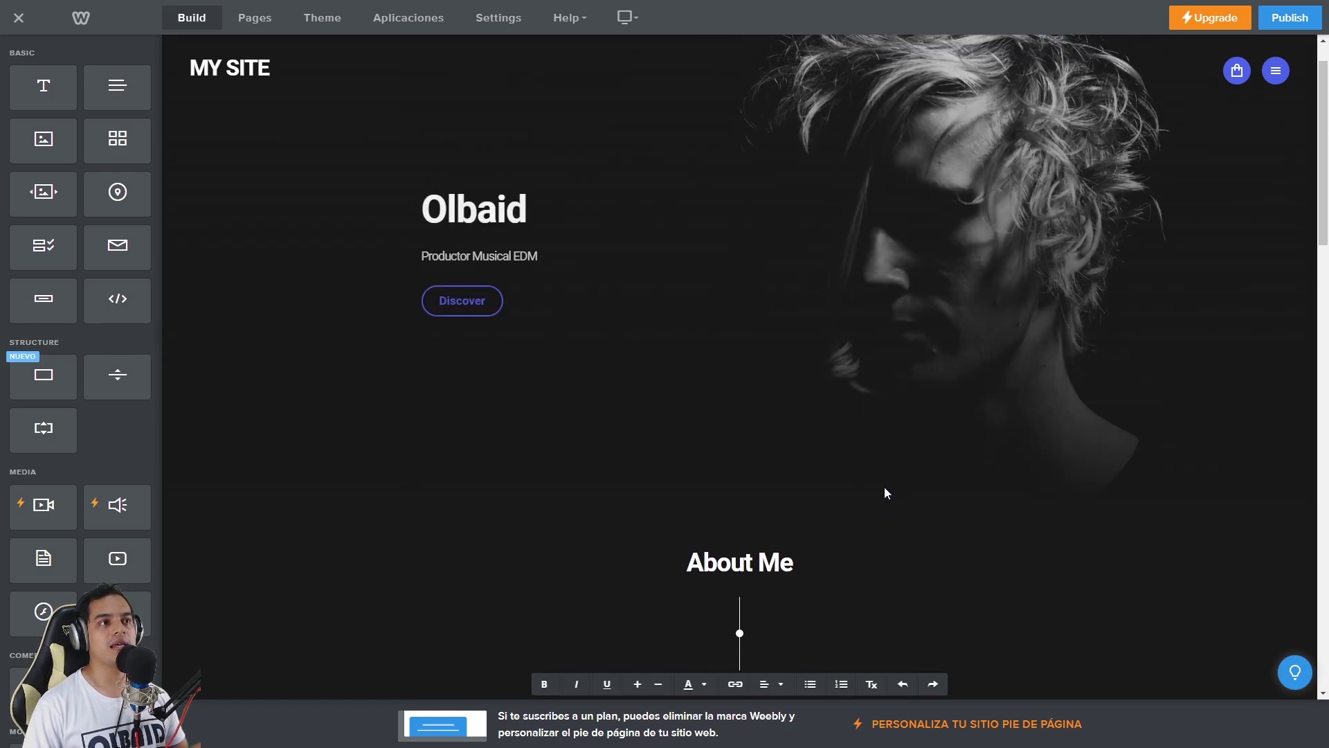
scroll(737, 418, "down", 6)
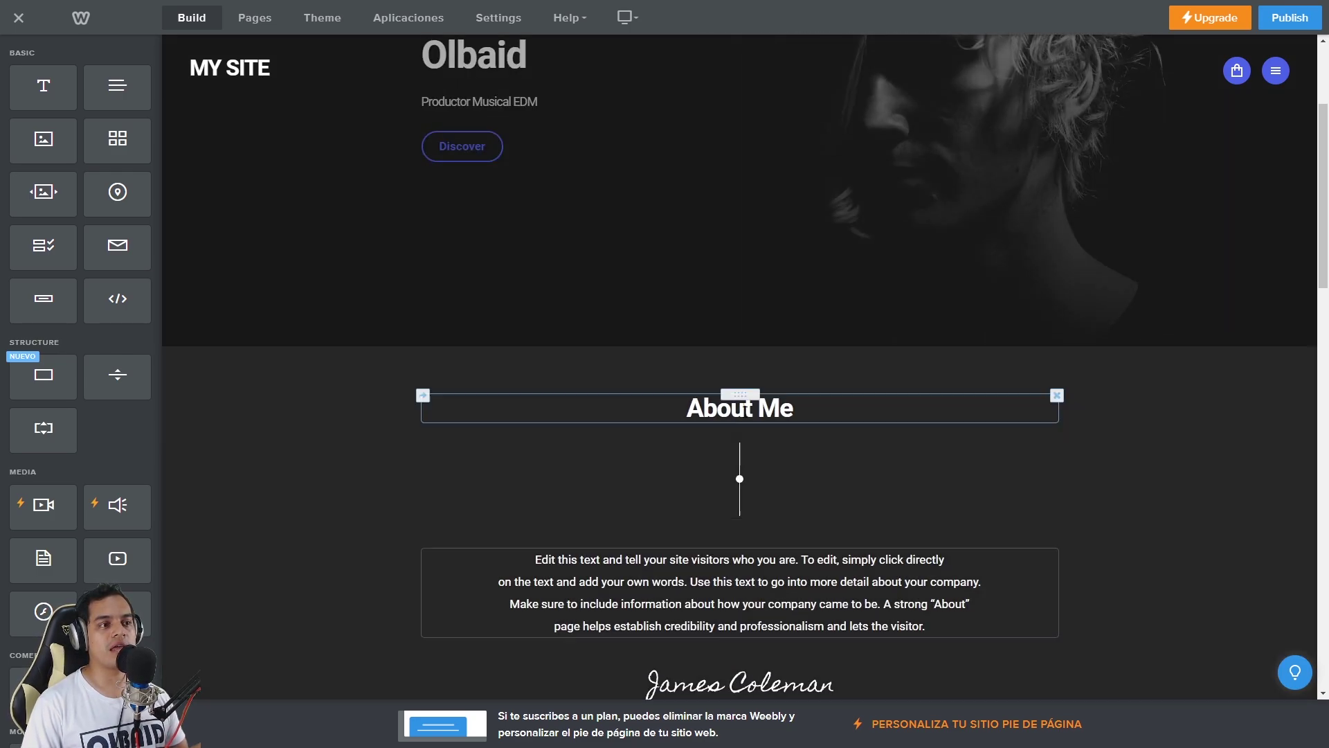
scroll(757, 342, "down", 6)
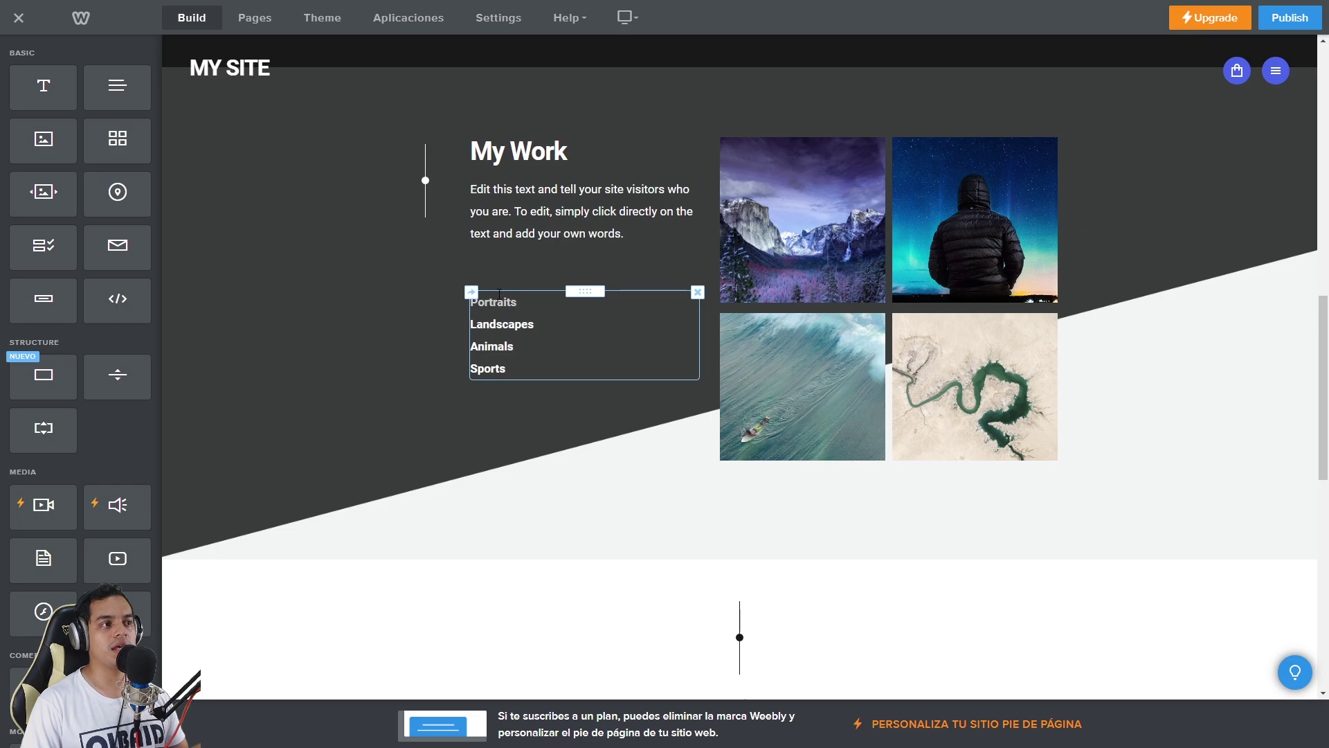
scroll(530, 391, "down", 6)
scroll(547, 372, "down", 5)
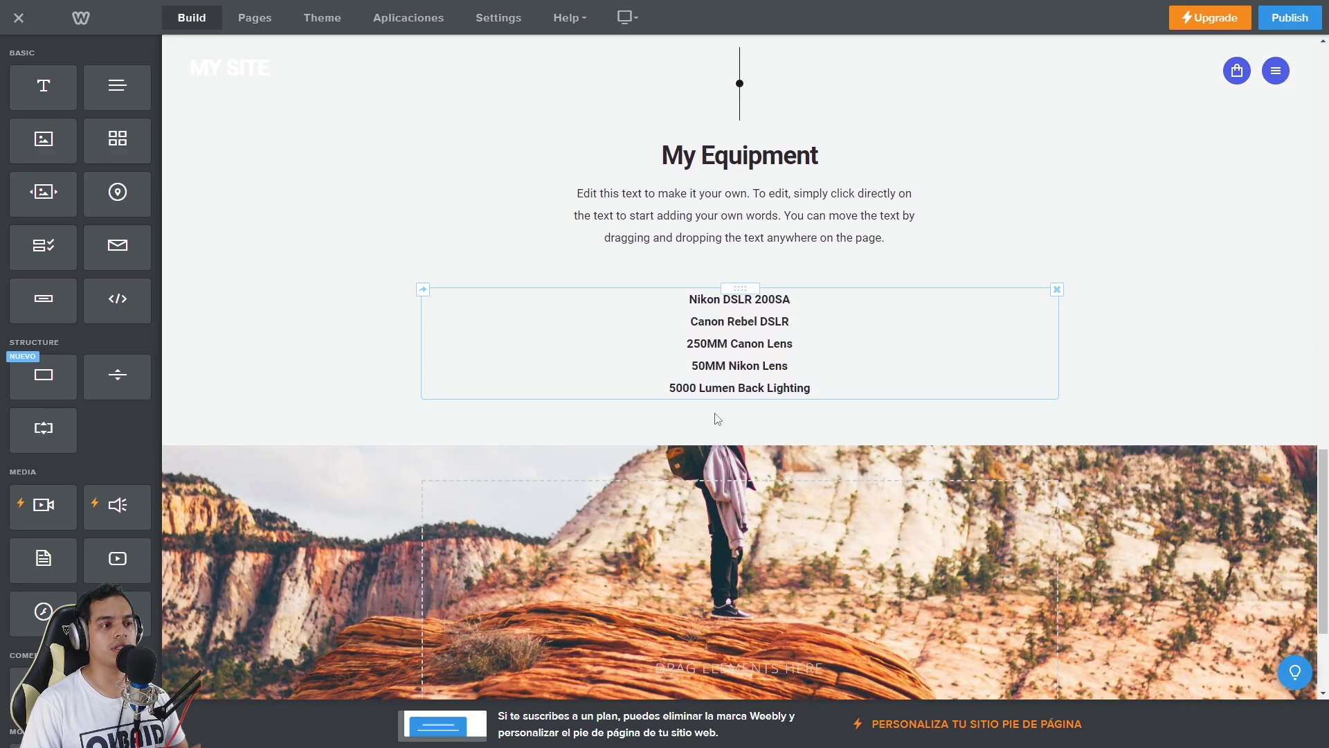
Delete the handwritten signature image below the About Me paragraph.
scroll(720, 409, "up", 12)
scroll(720, 409, "up", 4)
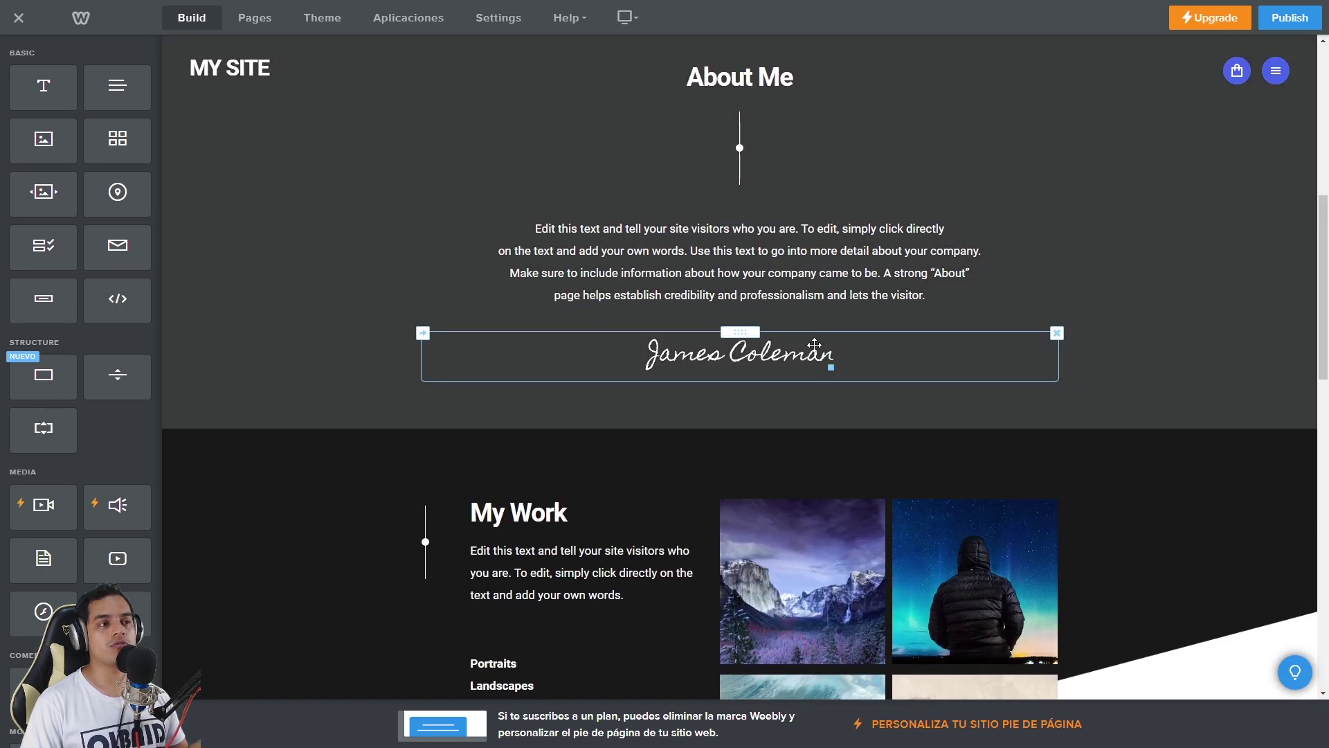
left_click(1058, 335)
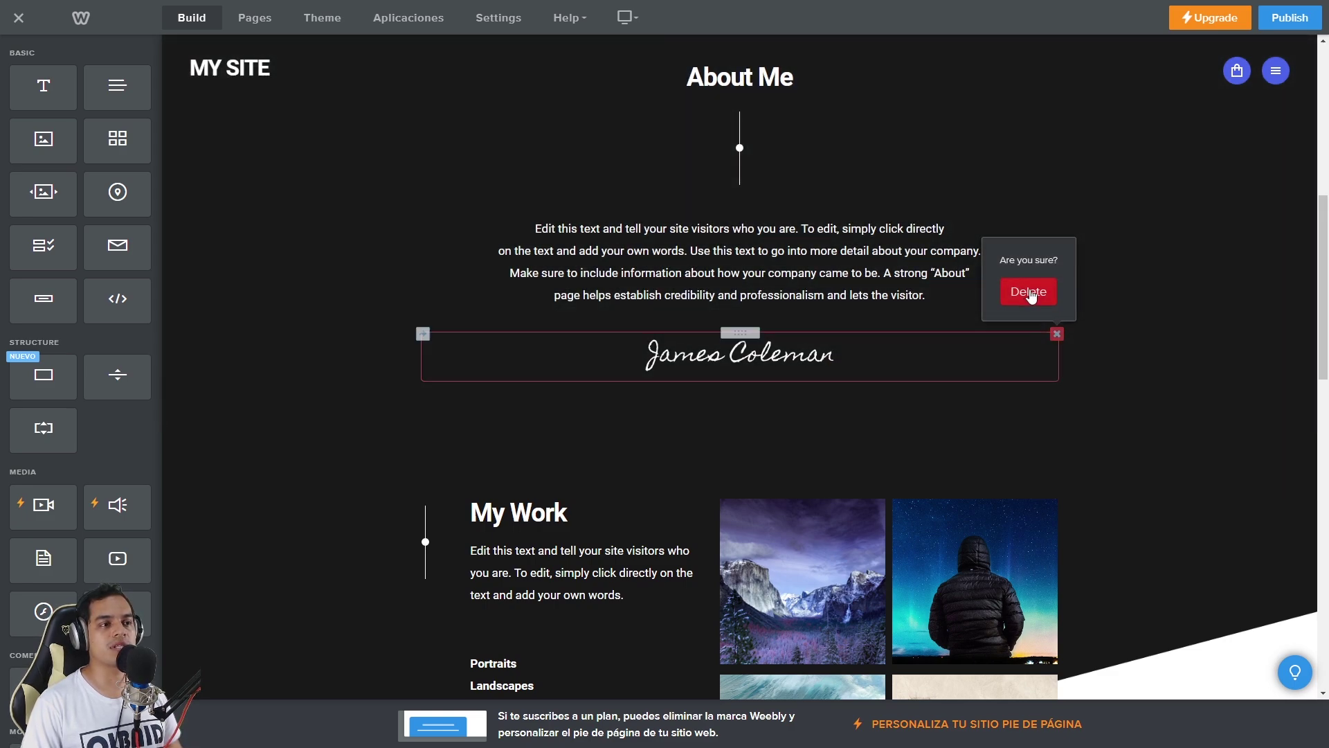
left_click(1029, 291)
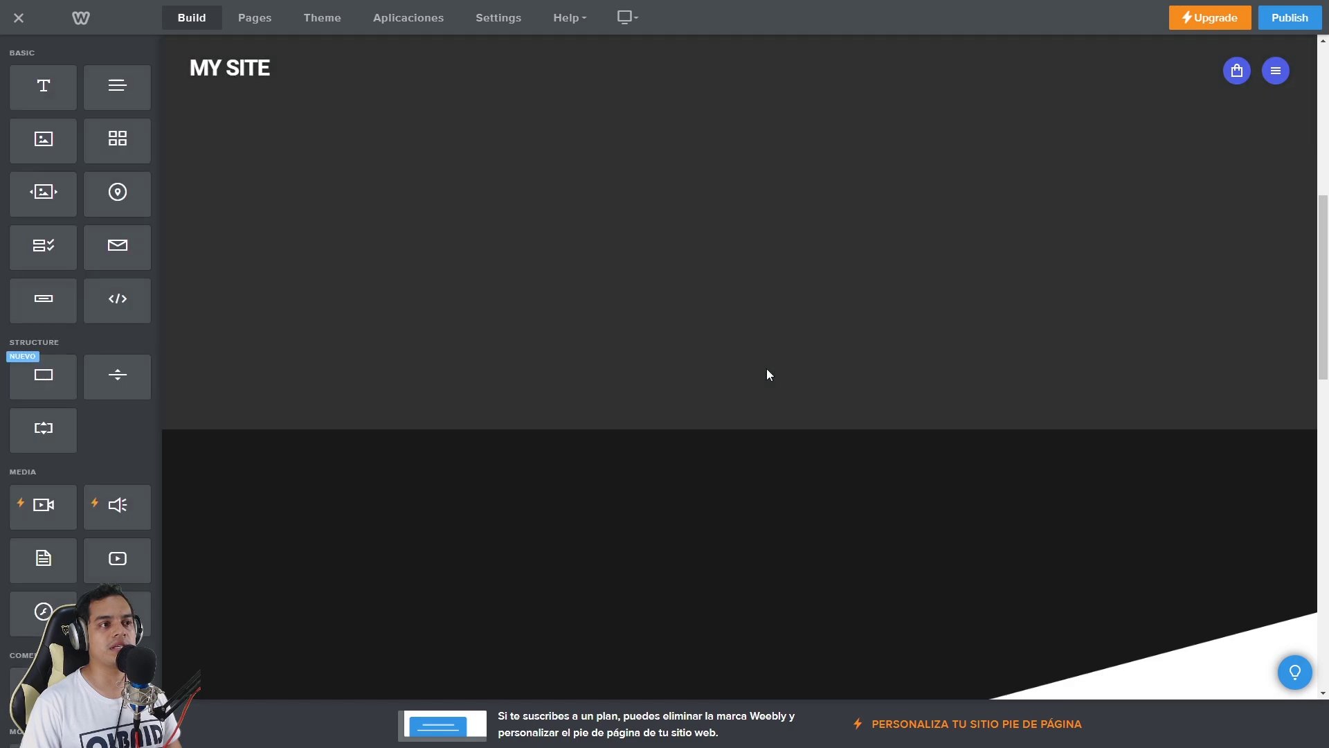
Add an empty image element between the About Me divider and paragraph, and check its image source options without choosing a picture.
scroll(770, 430, "up", 5)
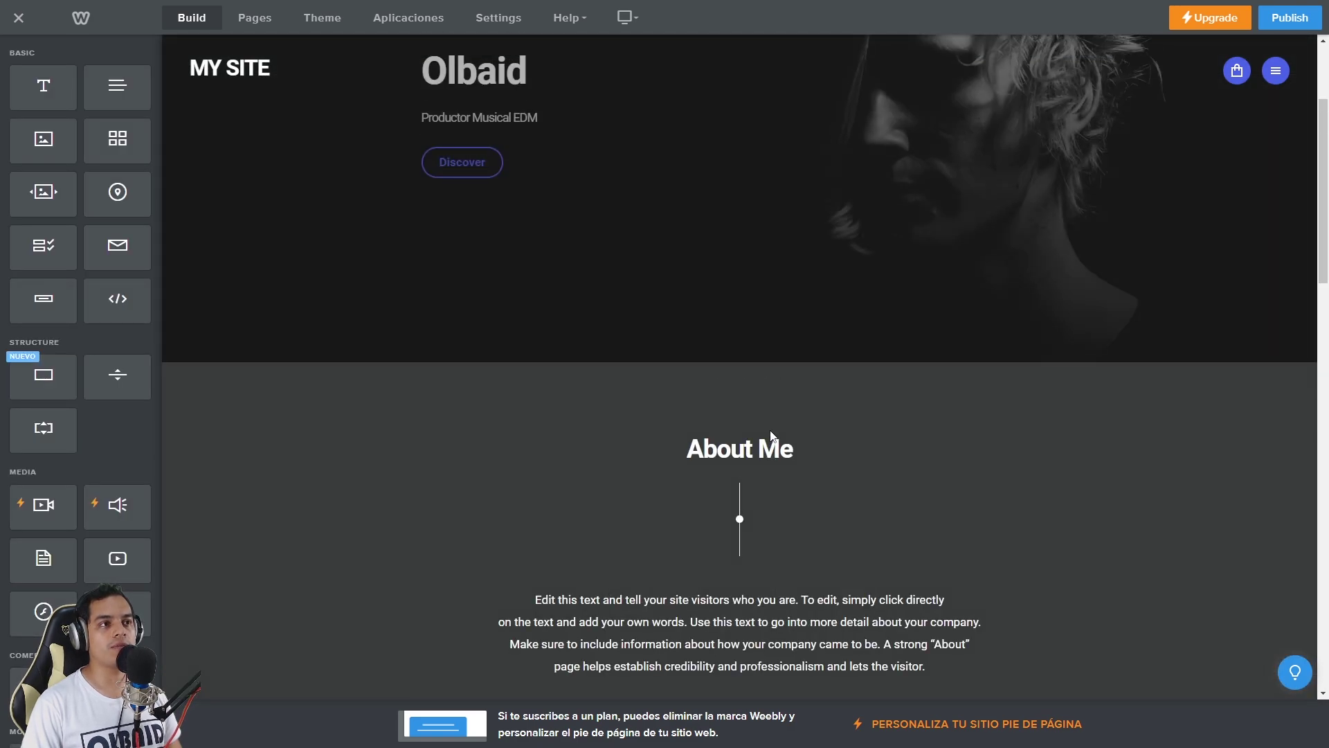
scroll(771, 436, "up", 3)
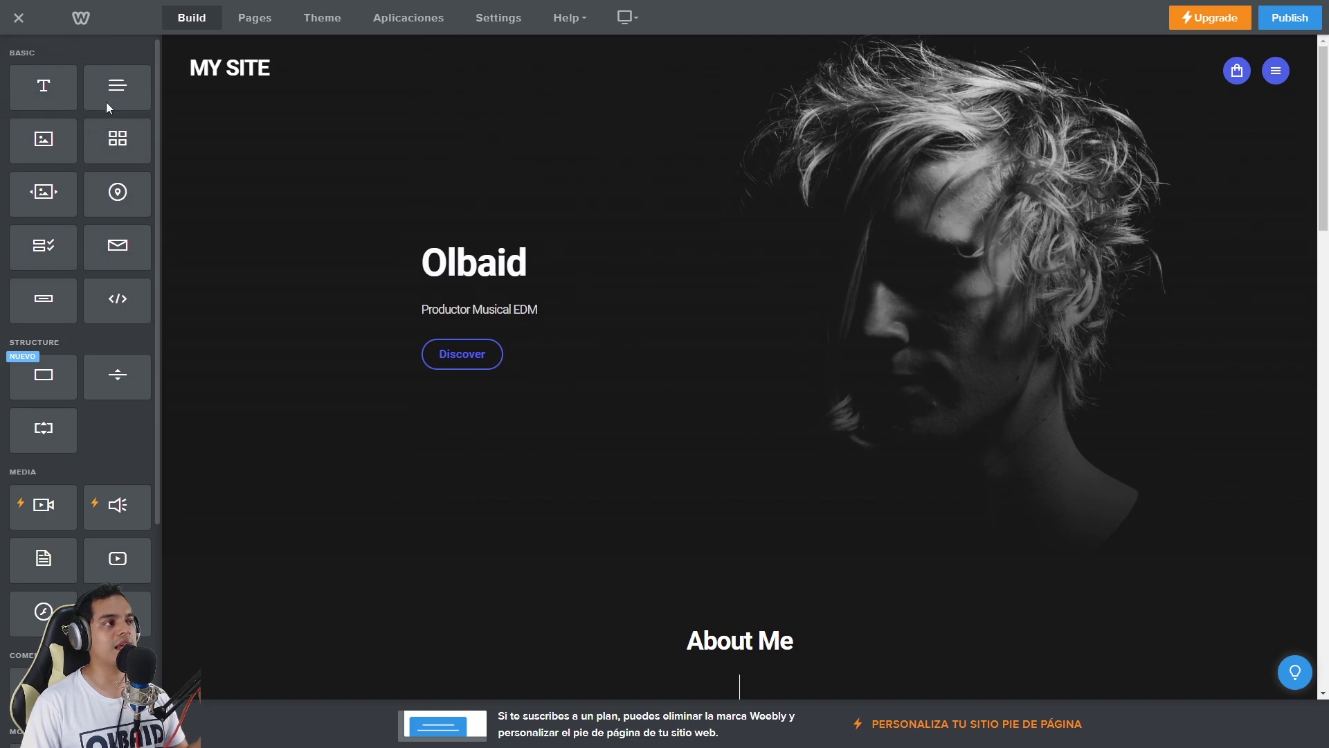
scroll(644, 391, "down", 4)
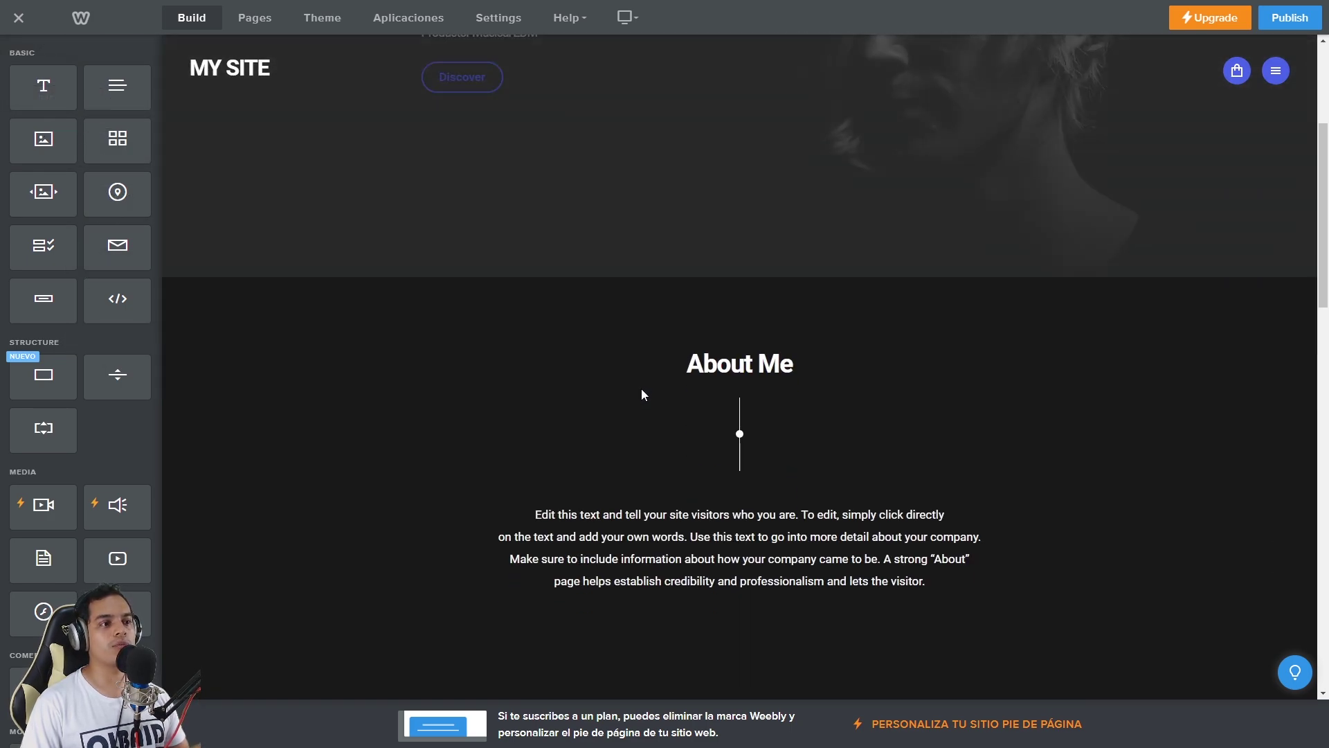
scroll(651, 395, "down", 3)
scroll(693, 249, "up", 1)
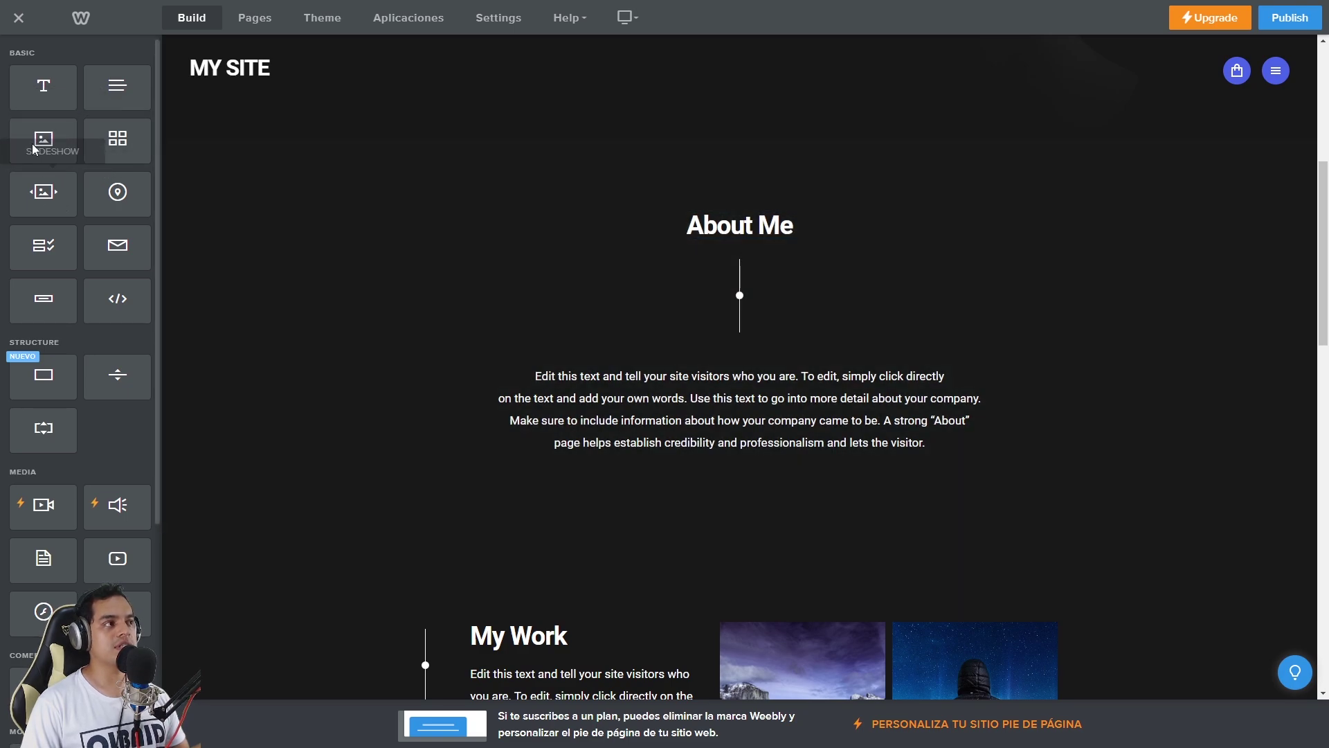
left_click_drag(42, 141, 748, 336)
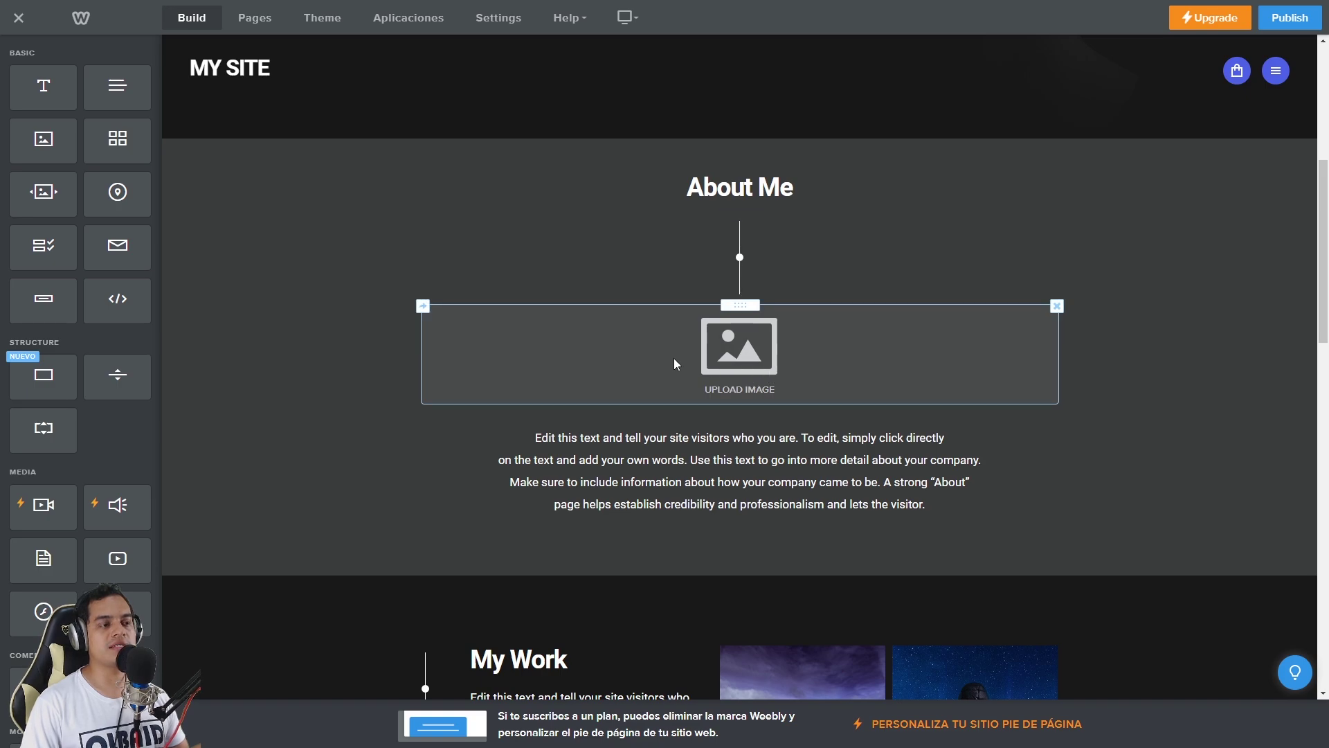
left_click(741, 357)
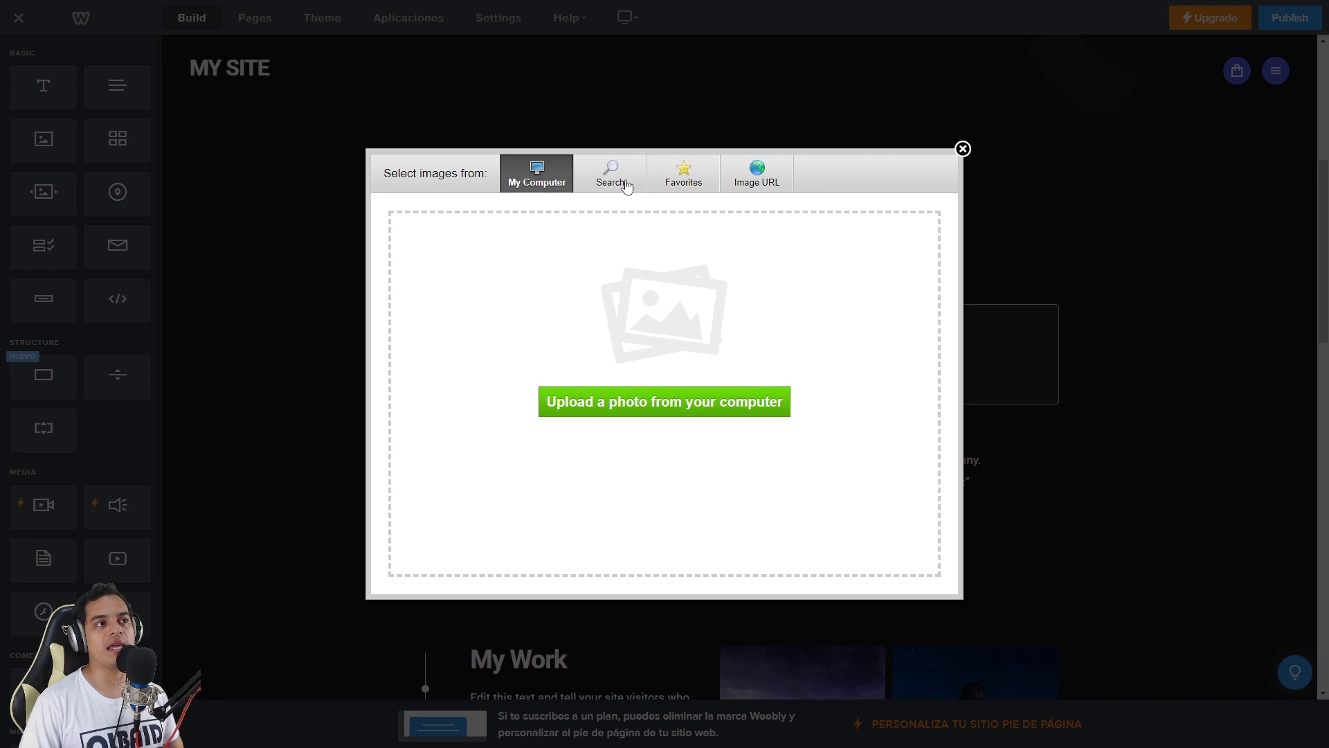
left_click(962, 149)
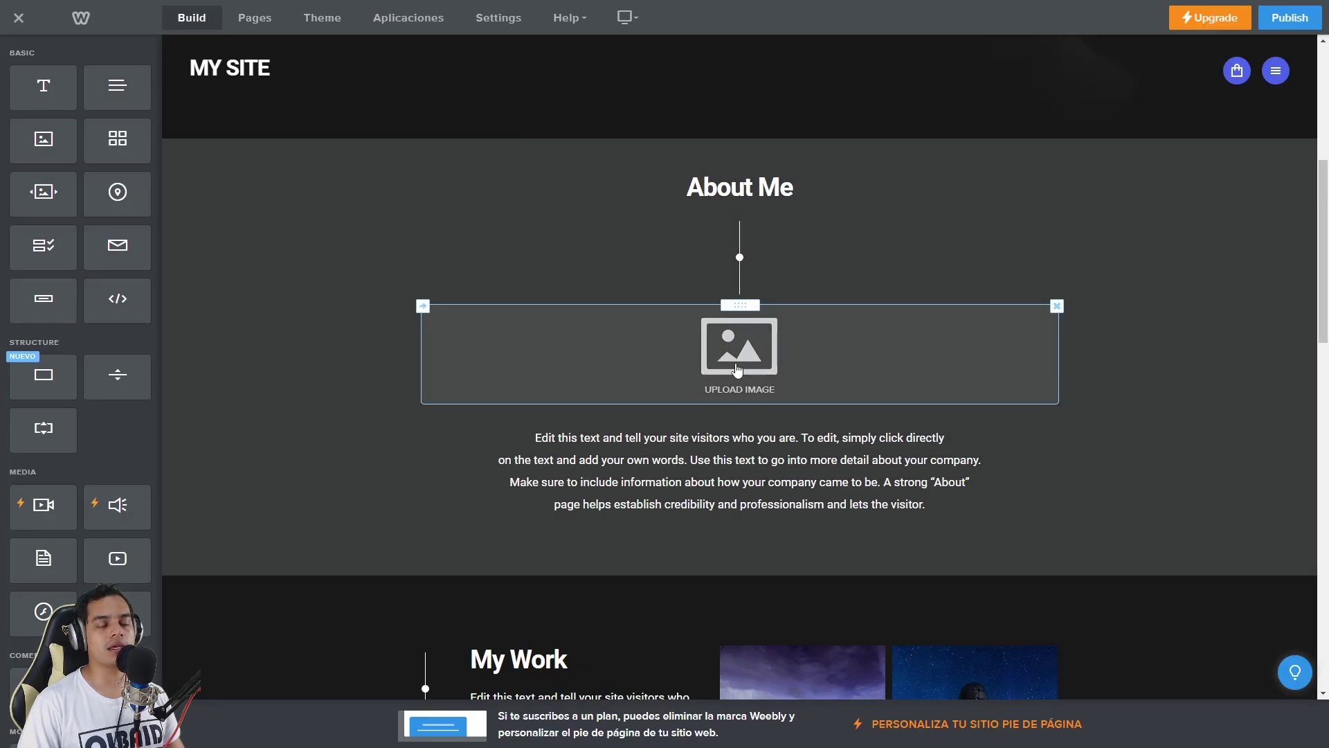
Edit the header's background image and bring up the selection of replacement backgrounds.
scroll(778, 452, "up", 5)
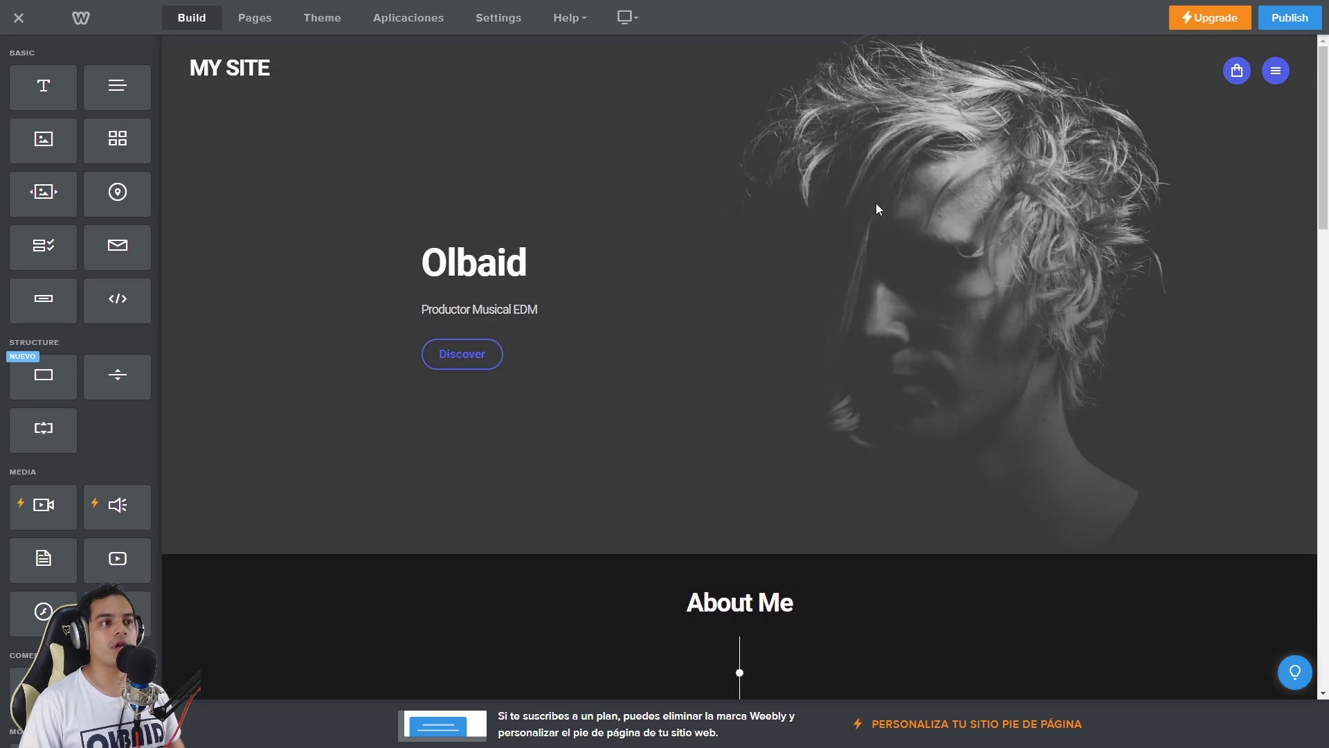
mouse_move(908, 158)
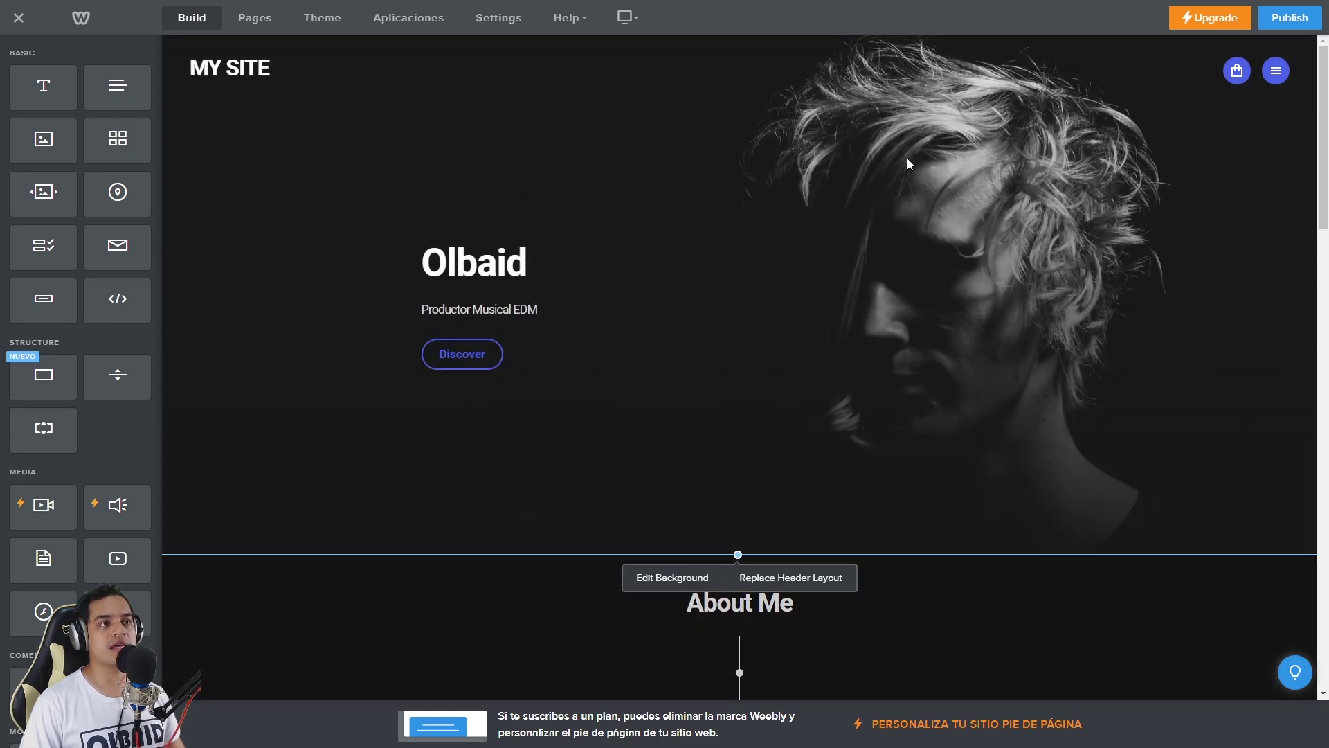
left_click(660, 579)
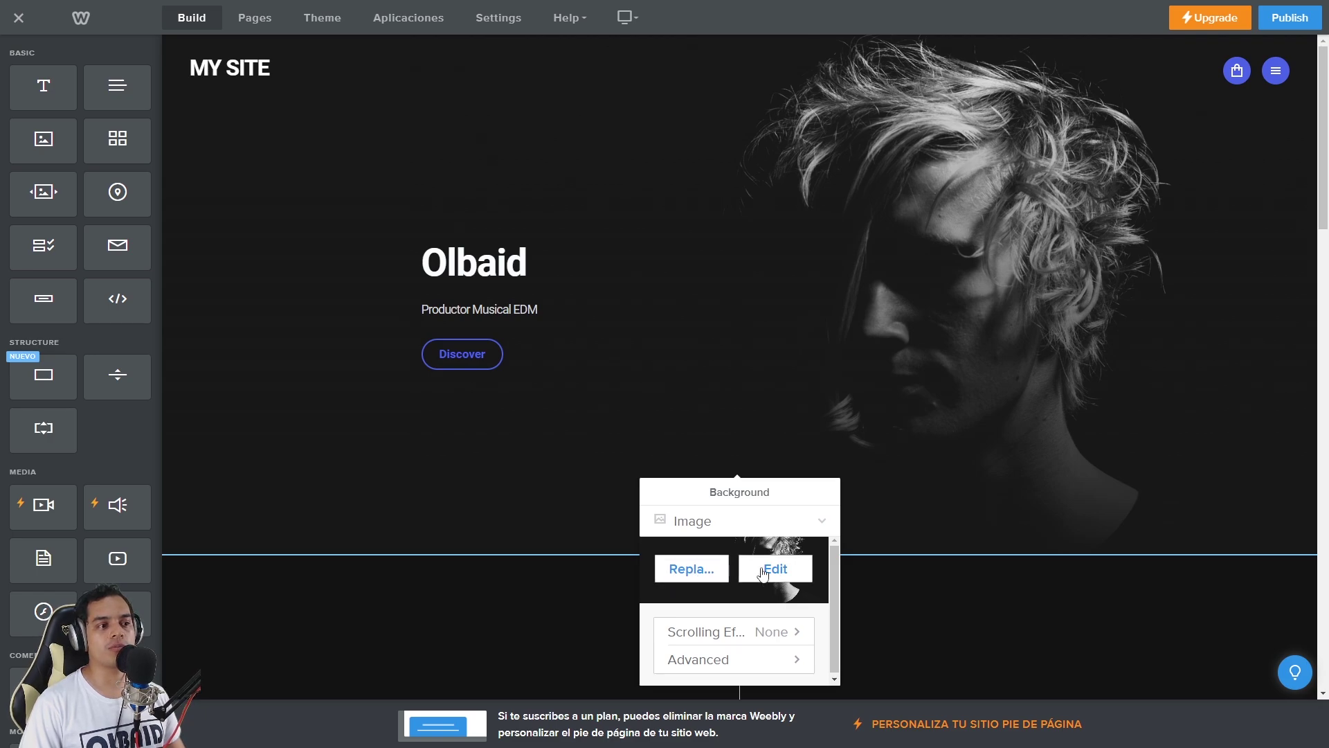
left_click(784, 571)
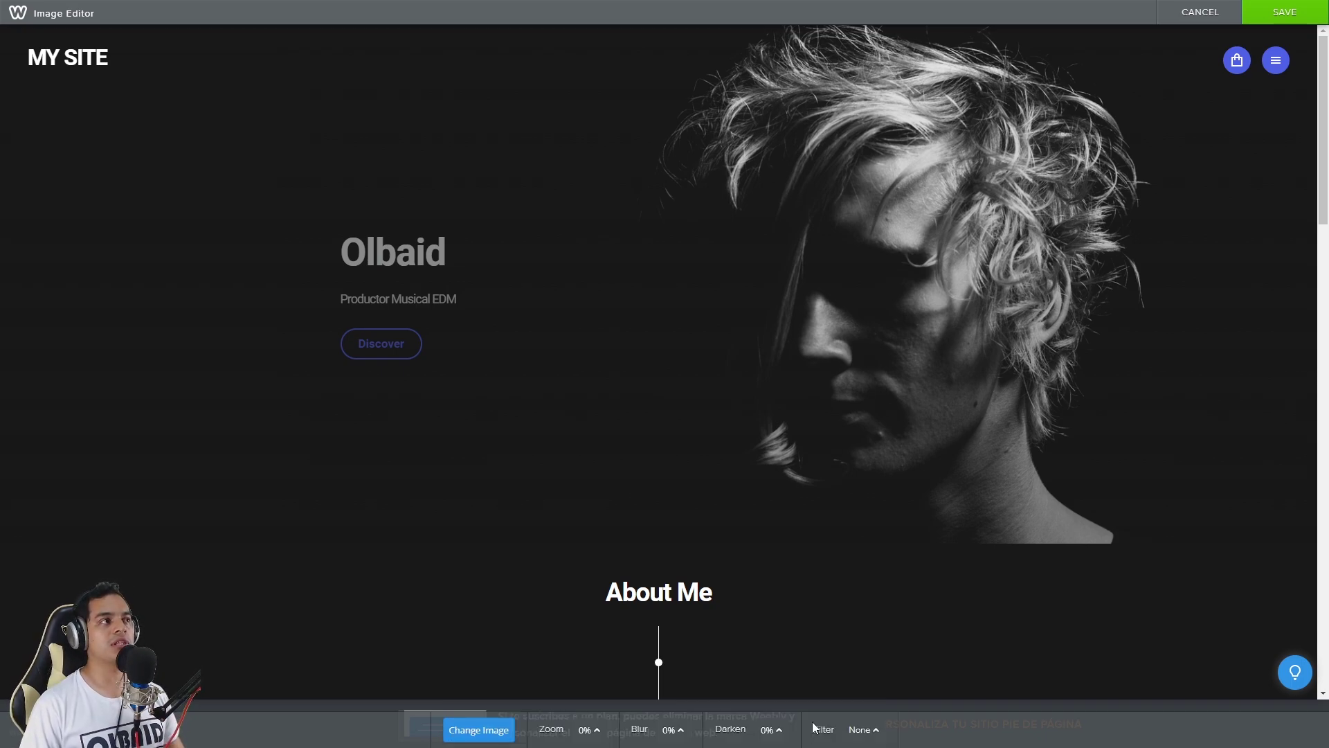
left_click(495, 736)
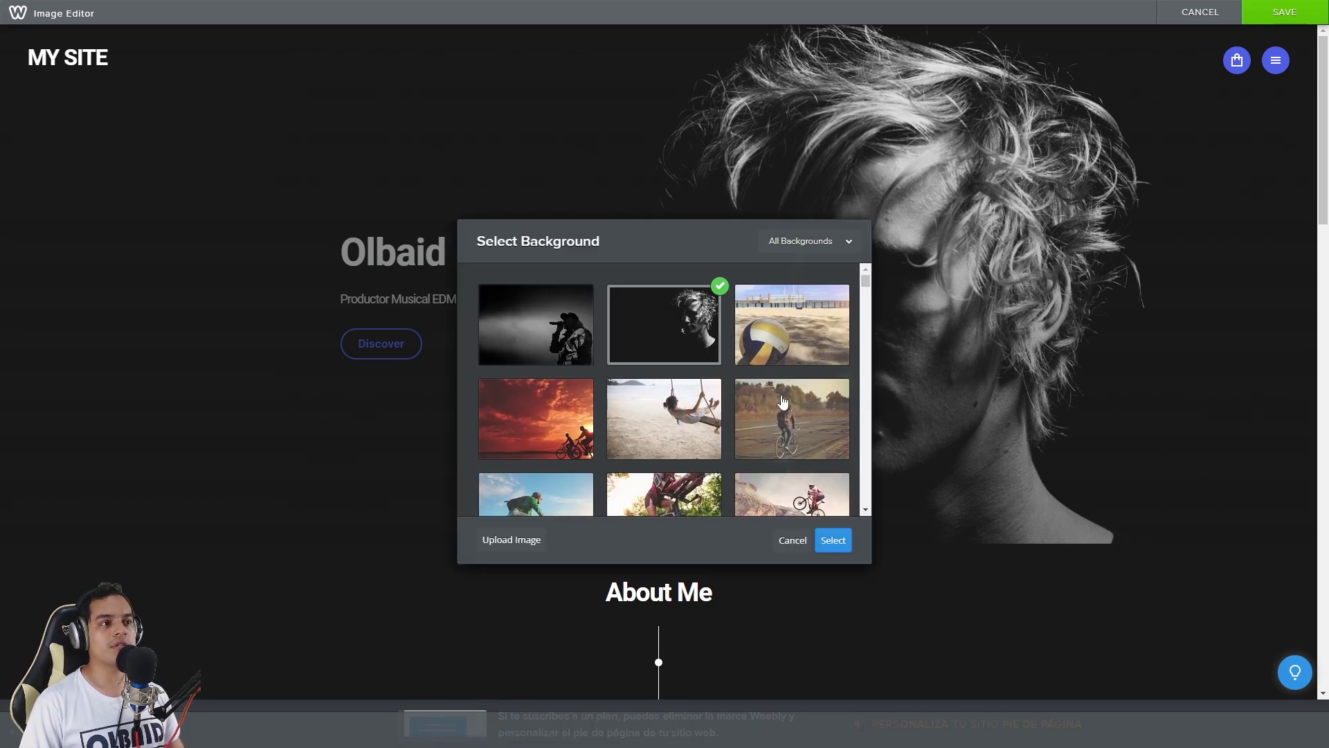
Browse all backgrounds and apply the black-and-white country road landscape with a bright cloudy sky to the header.
scroll(651, 374, "down", 10)
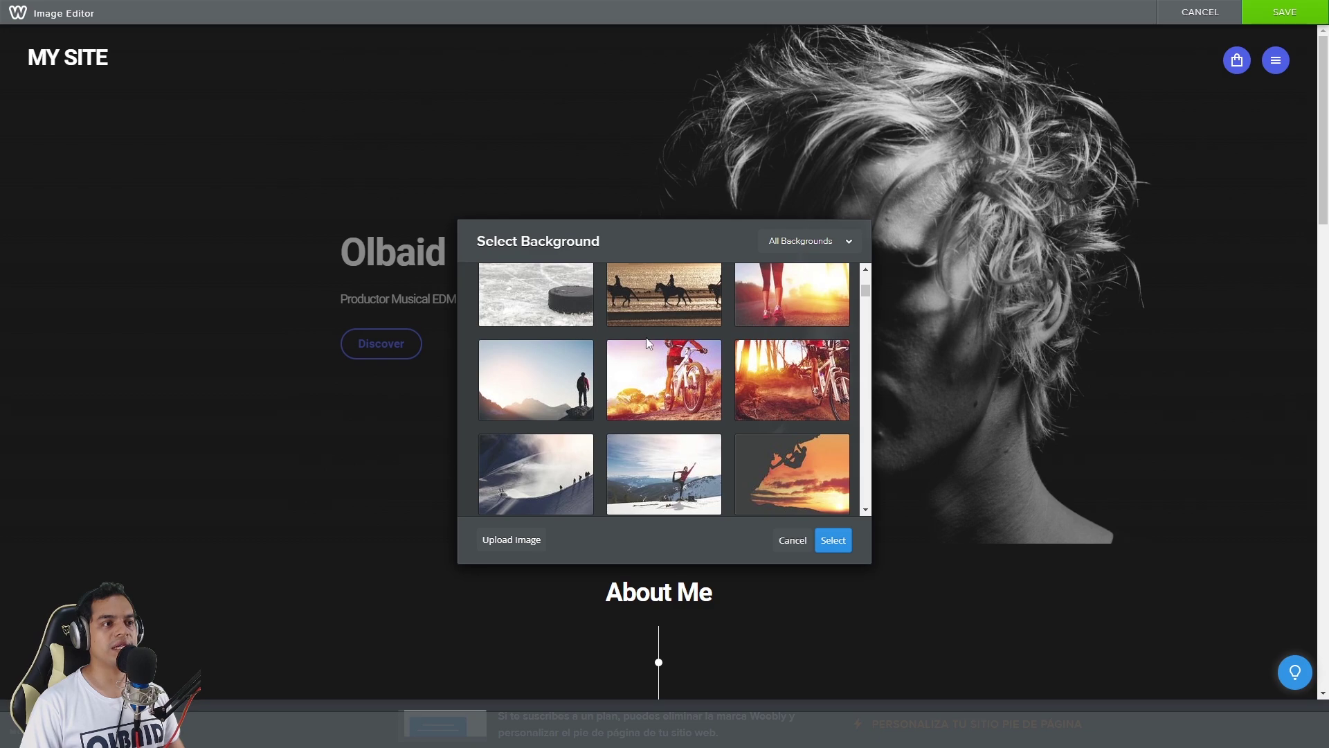
scroll(672, 340, "down", 2)
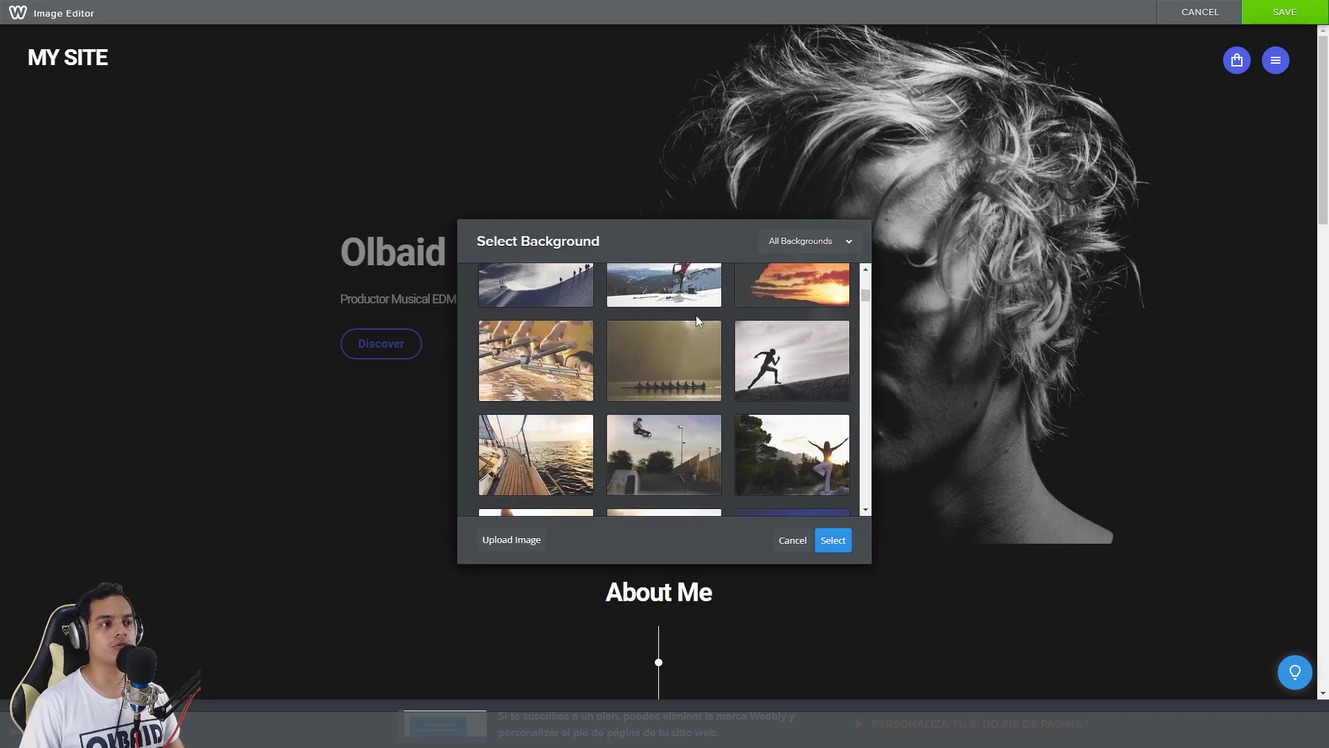
scroll(695, 332, "down", 10)
scroll(695, 362, "down", 15)
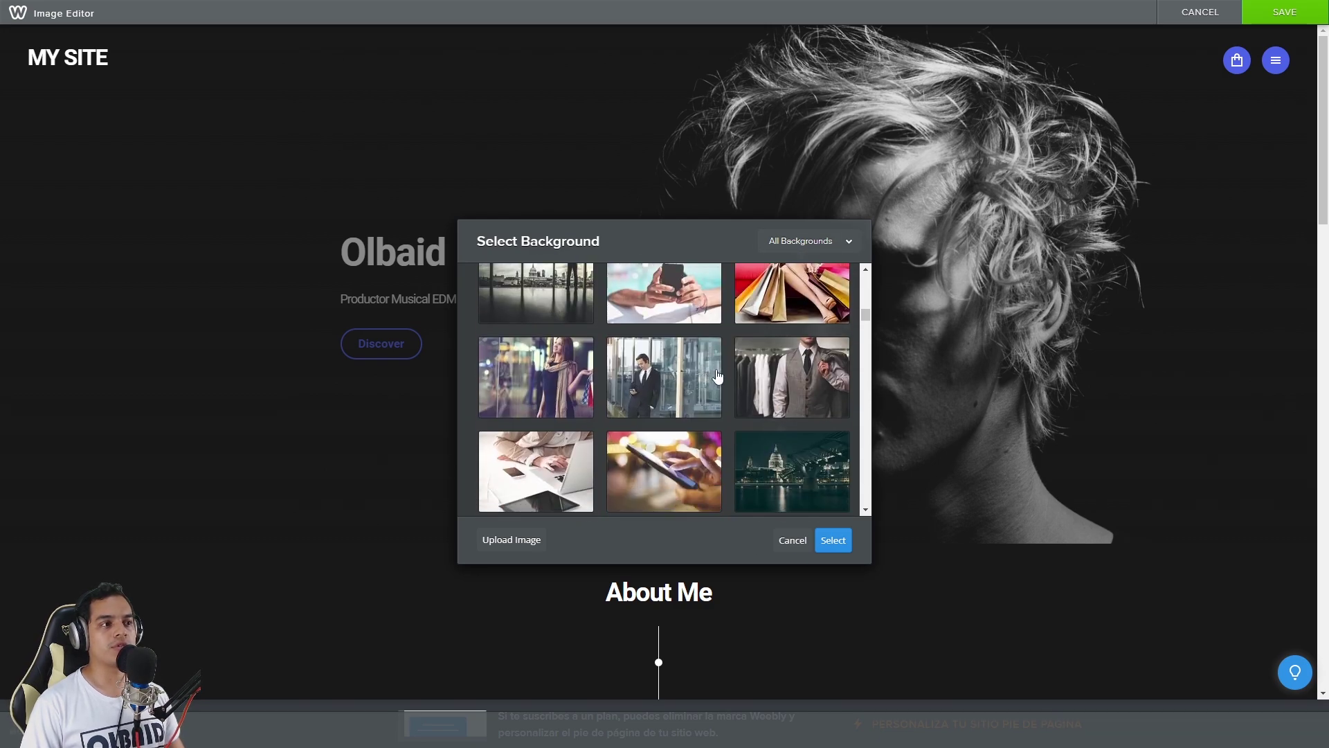
scroll(732, 375, "down", 15)
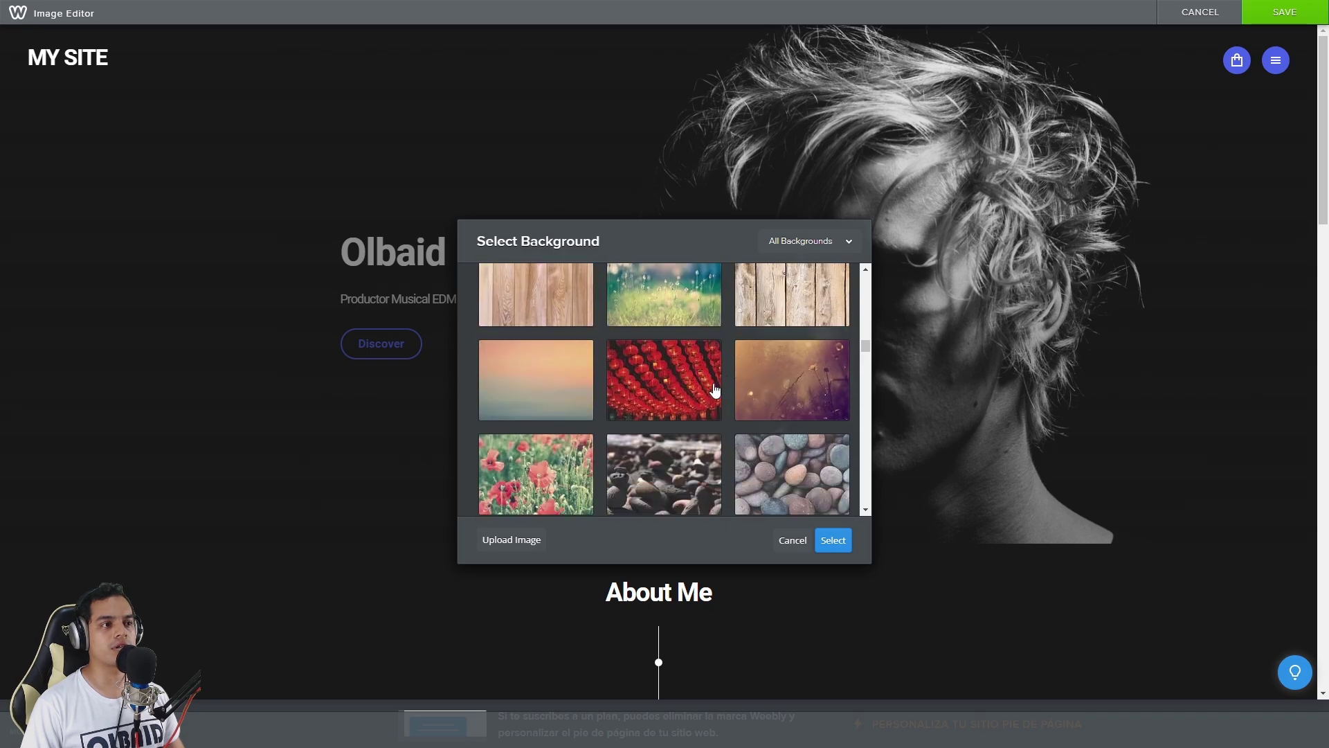
scroll(736, 405, "down", 15)
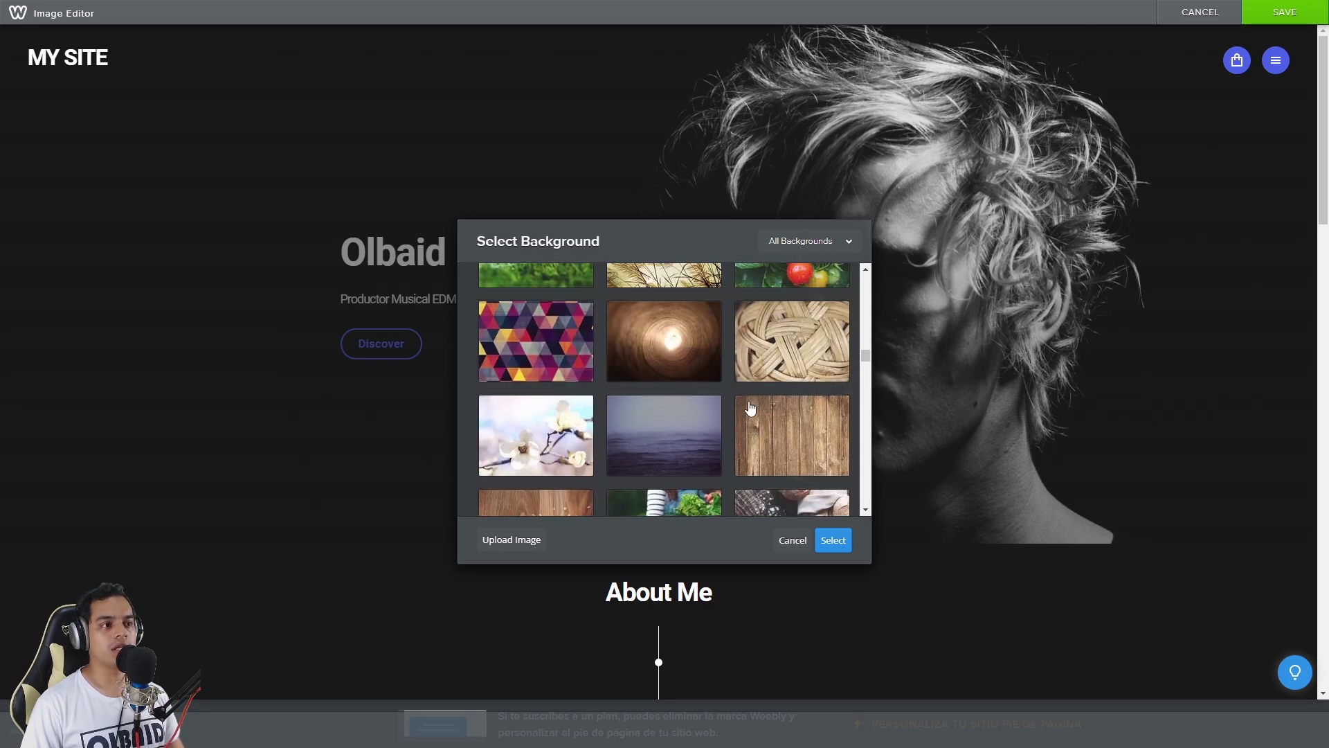
scroll(742, 406, "down", 15)
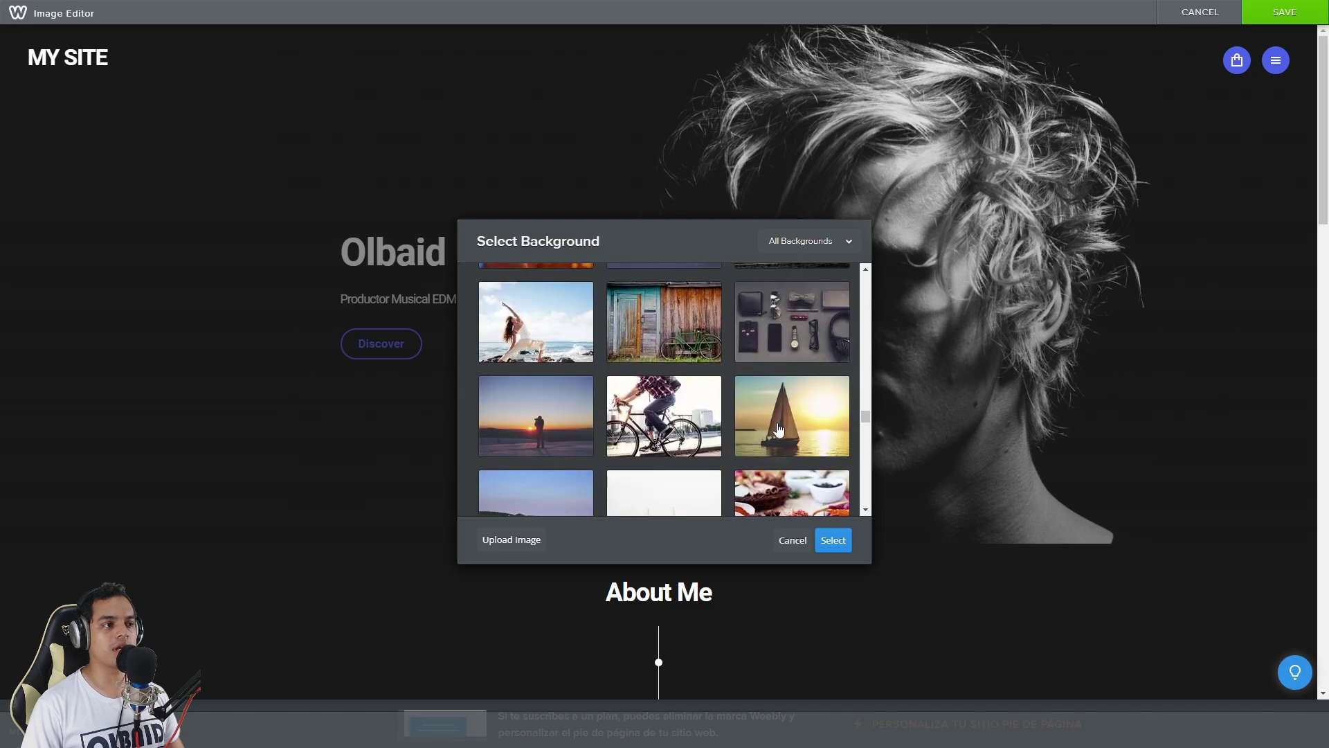
scroll(743, 443, "down", 12)
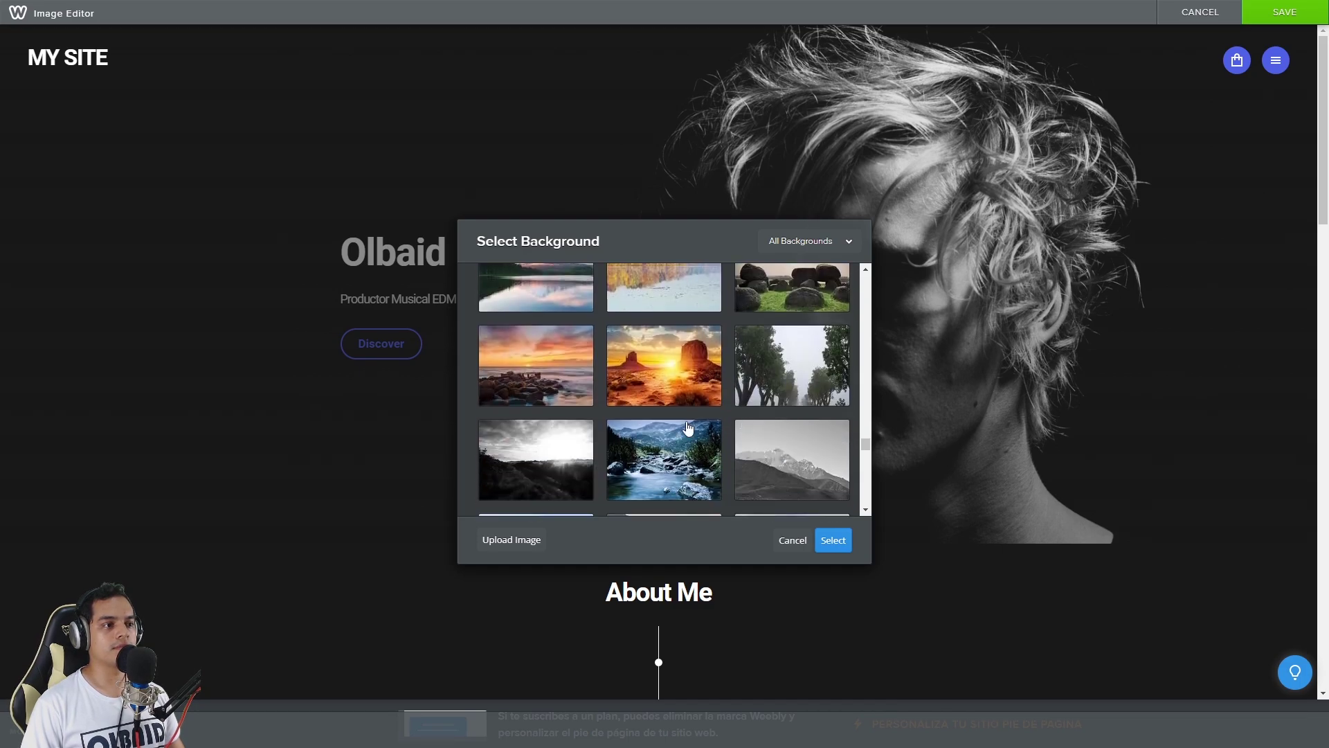
scroll(689, 425, "down", 1)
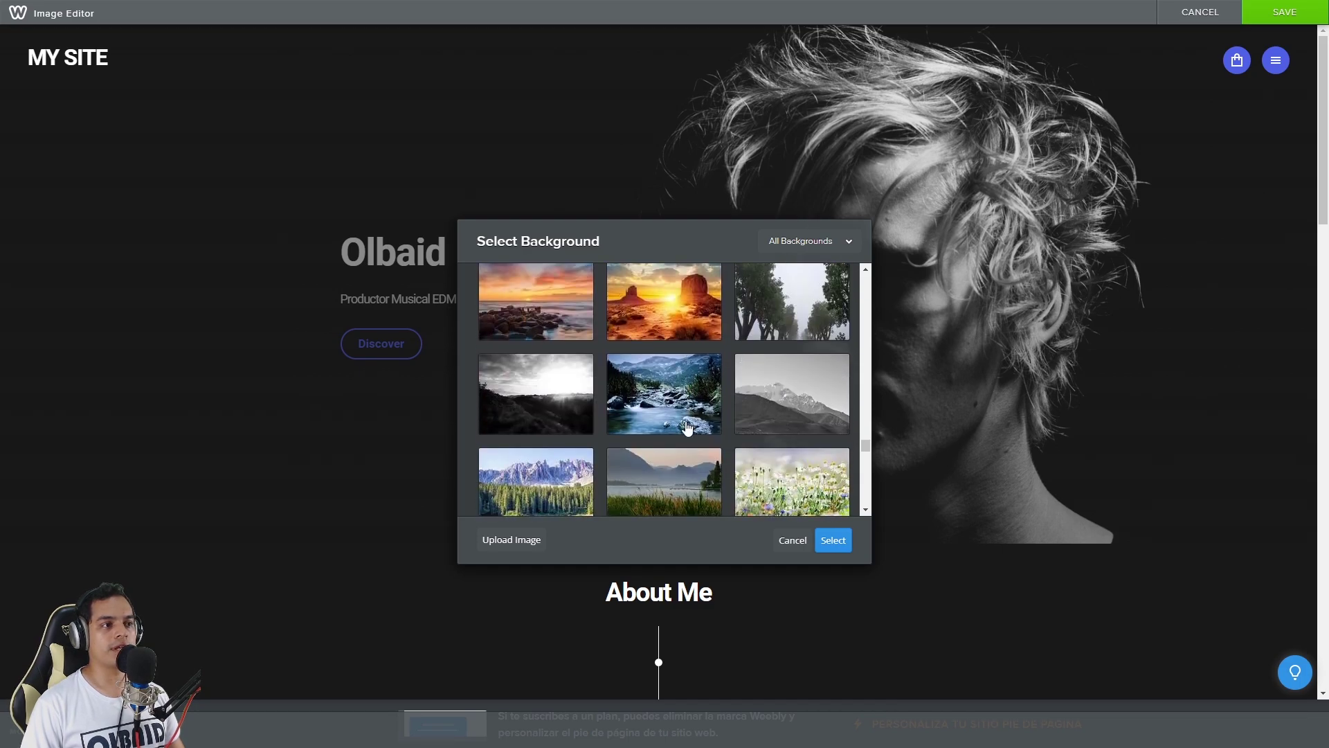
left_click(550, 395)
left_click(835, 540)
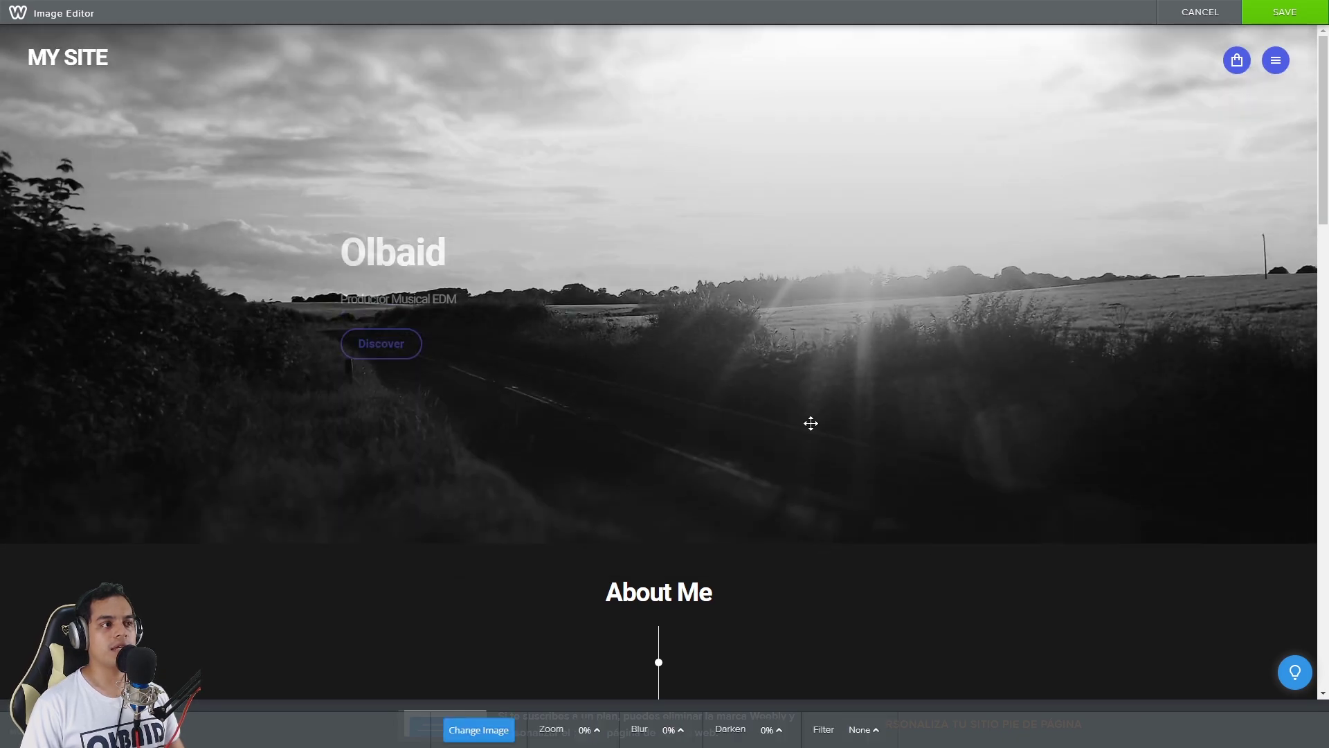
Check the page with the new header background and save the image changes.
scroll(774, 229, "down", 5)
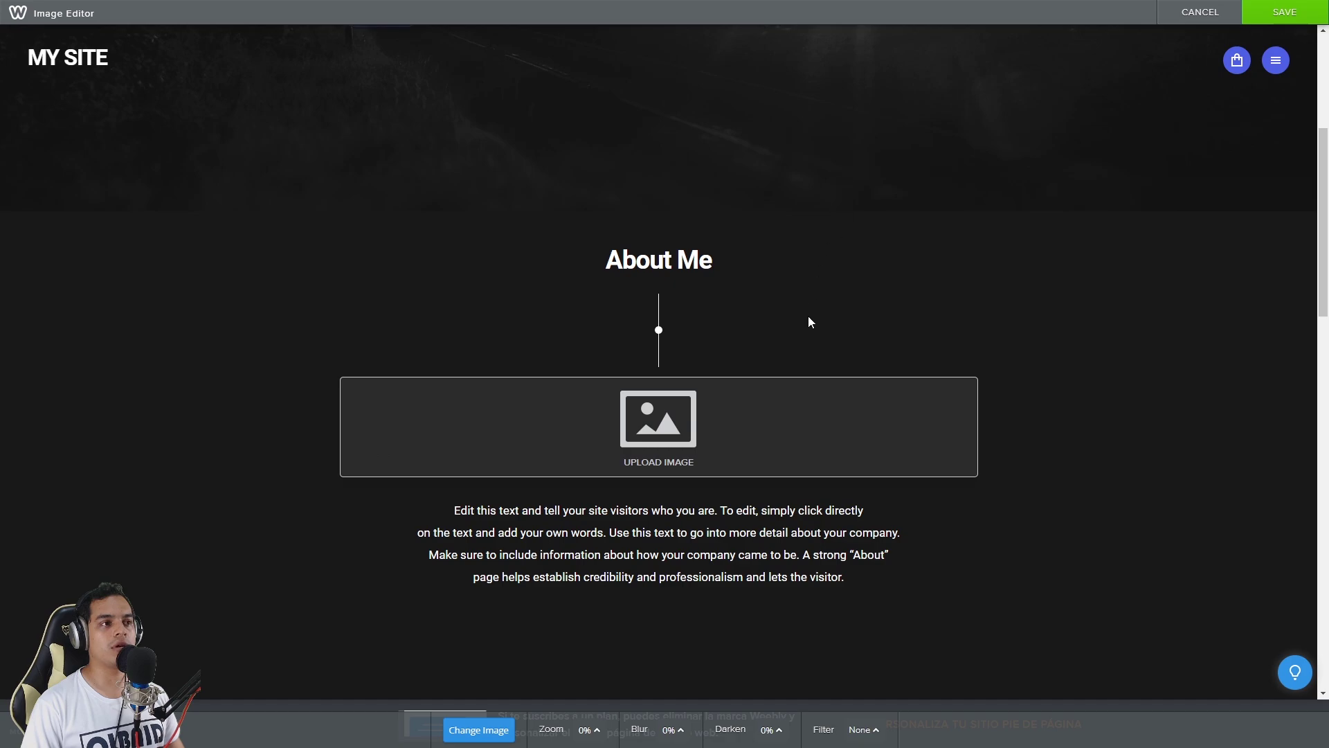
scroll(822, 329, "up", 5)
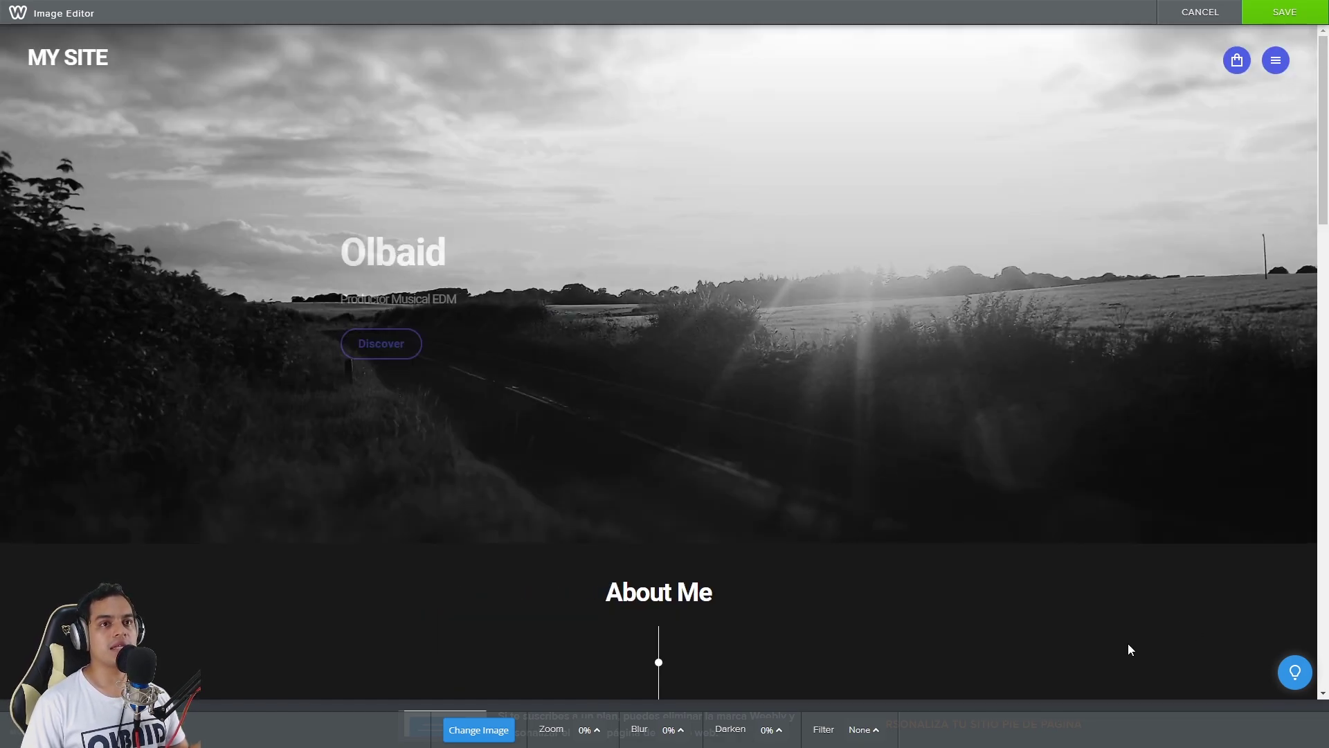
left_click(1282, 13)
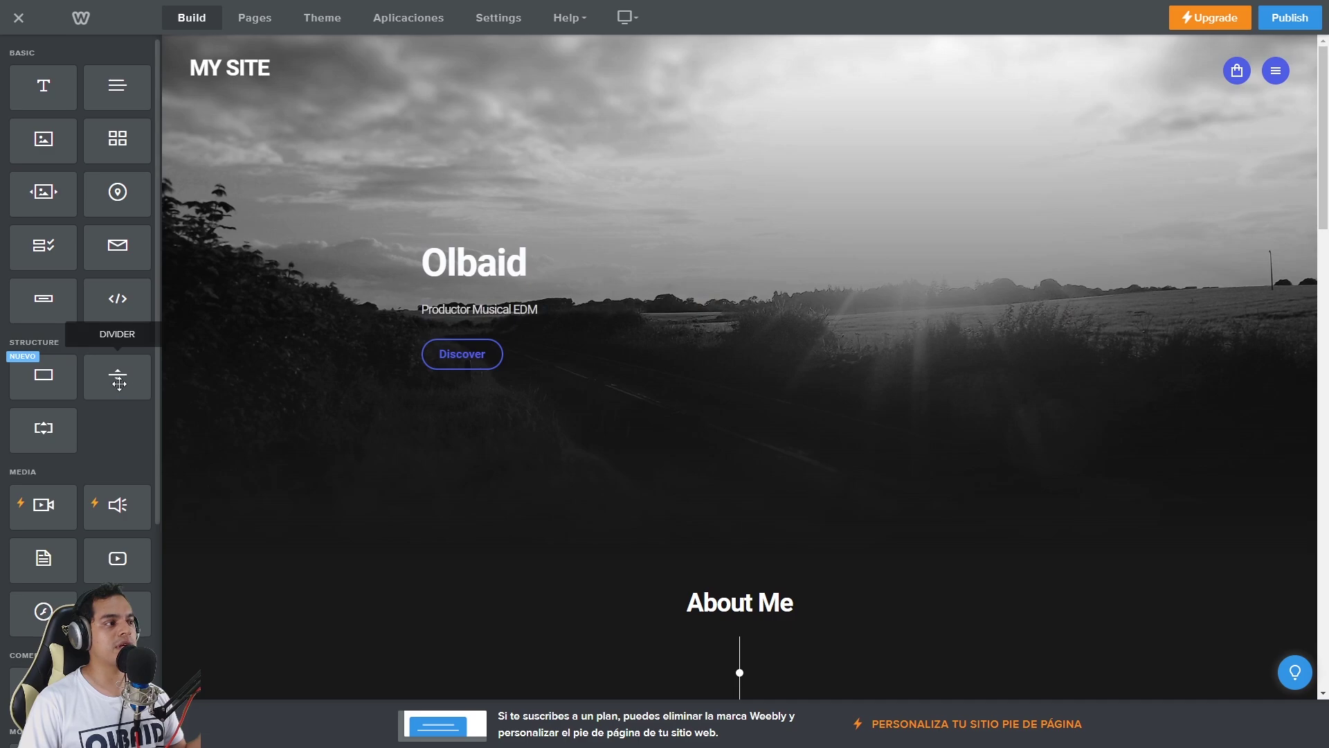
Add a new empty section between the header and the About Me section.
scroll(635, 255, "down", 10)
scroll(827, 262, "down", 10)
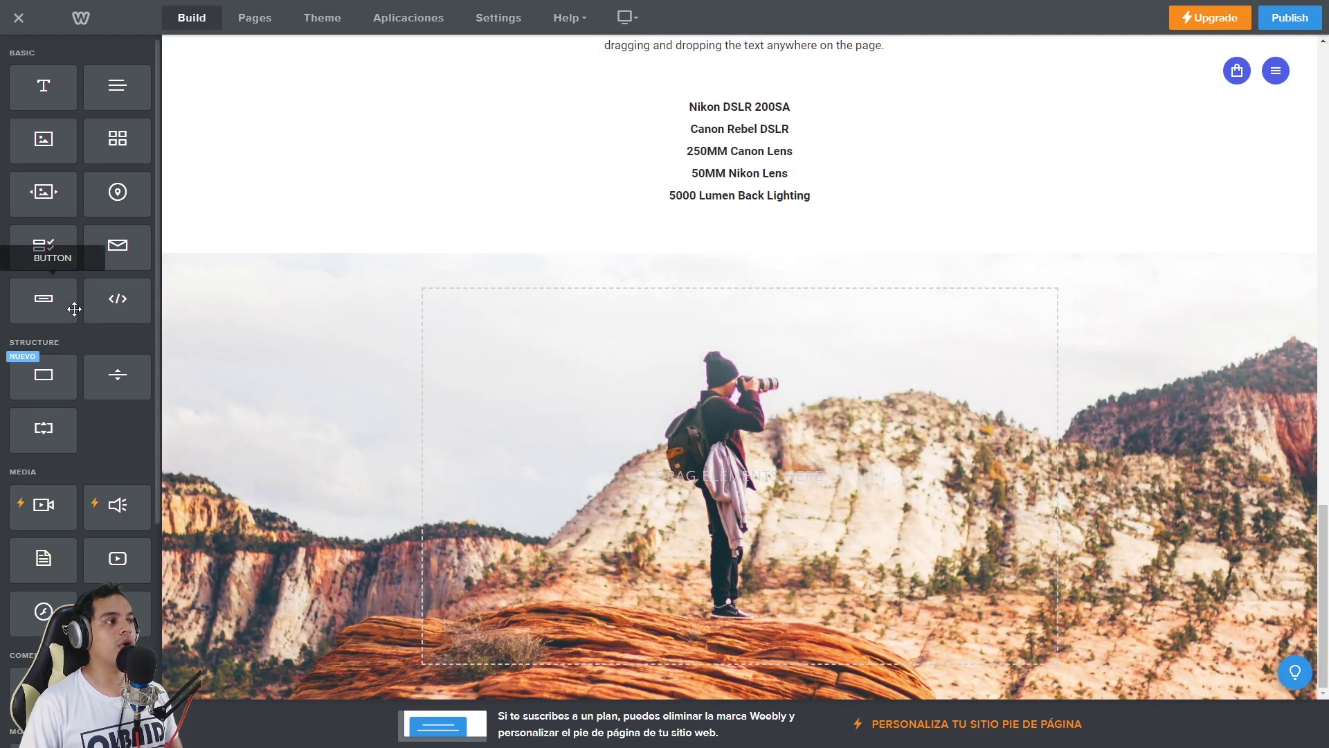
scroll(436, 305, "up", 20)
scroll(433, 294, "down", 4)
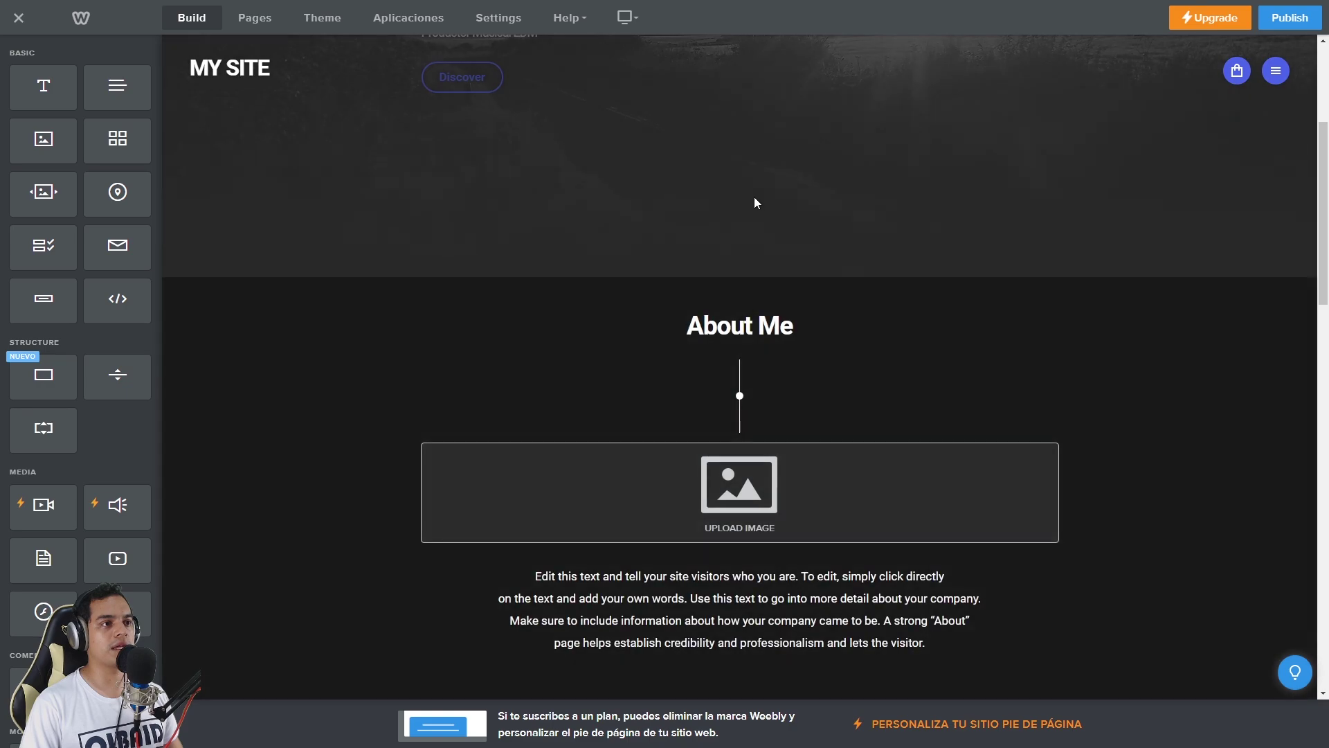
scroll(754, 197, "up", 3)
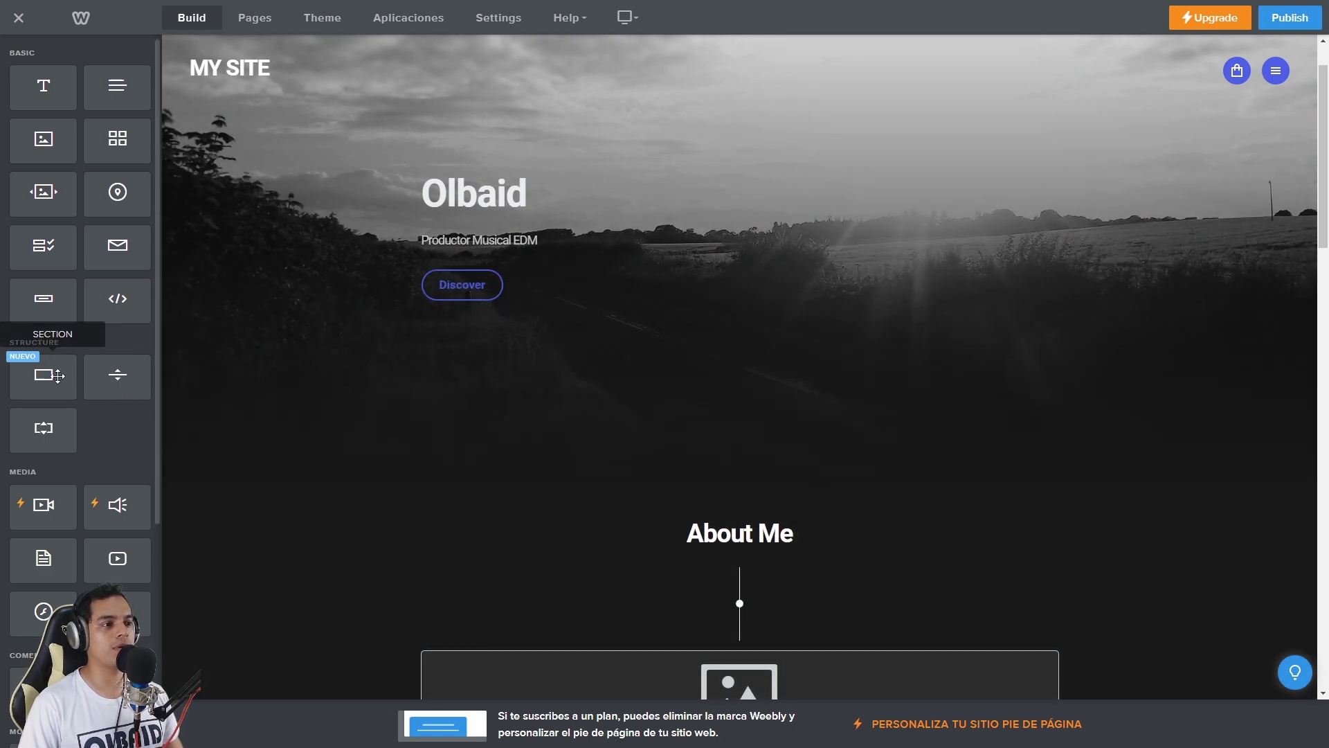
left_click_drag(58, 376, 773, 506)
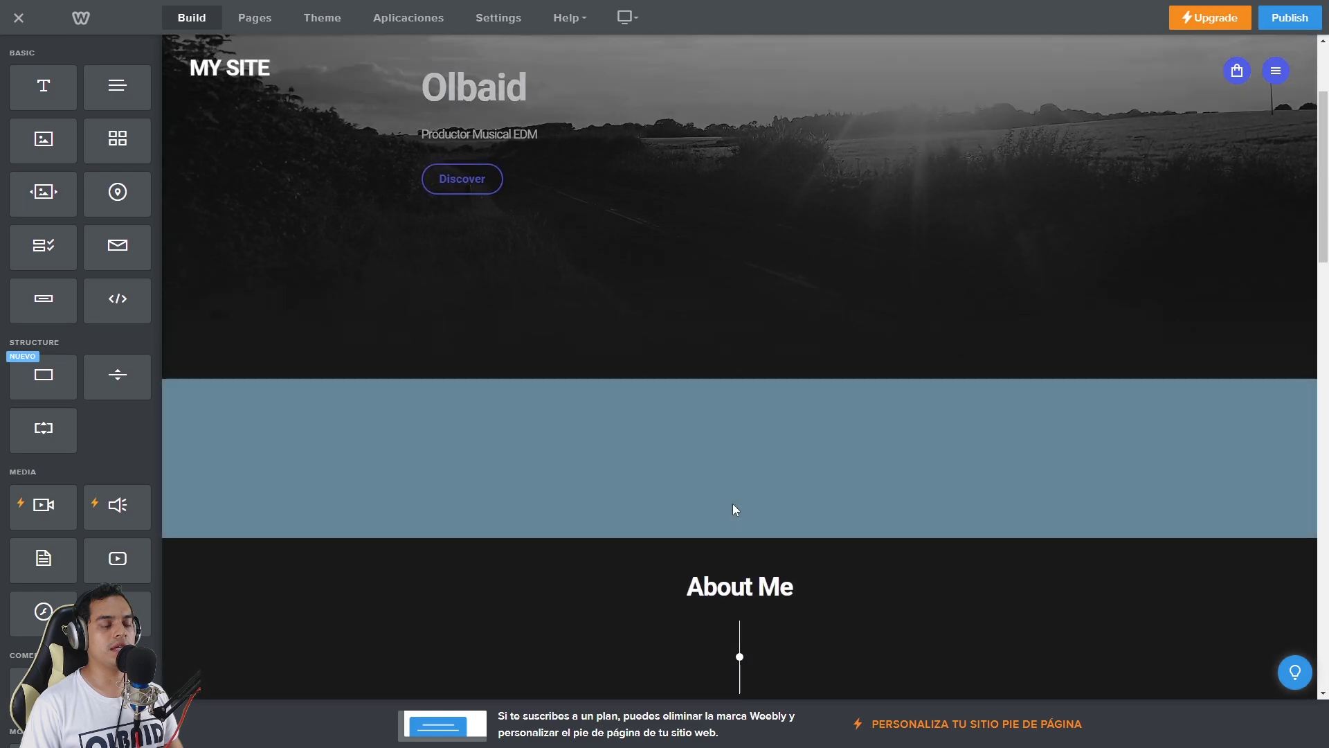
scroll(712, 384, "down", 5)
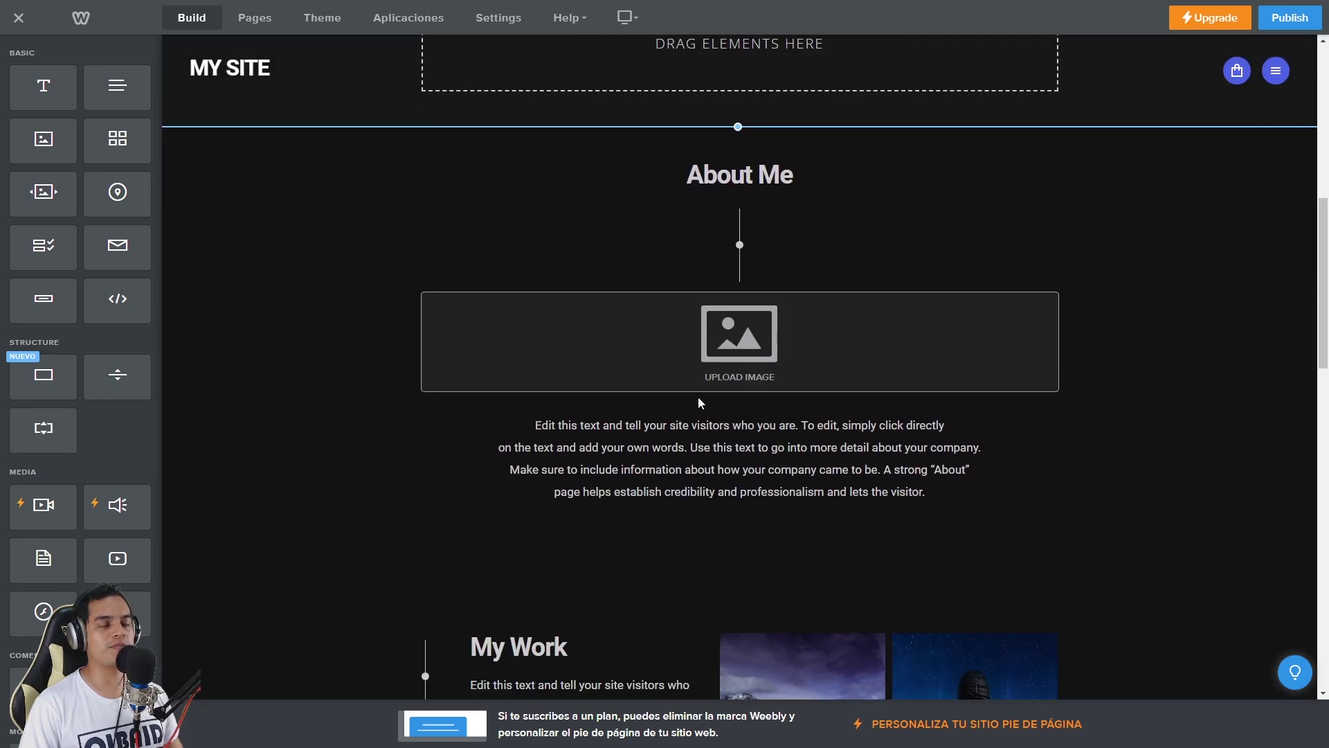
scroll(707, 405, "up", 6)
scroll(726, 395, "up", 1)
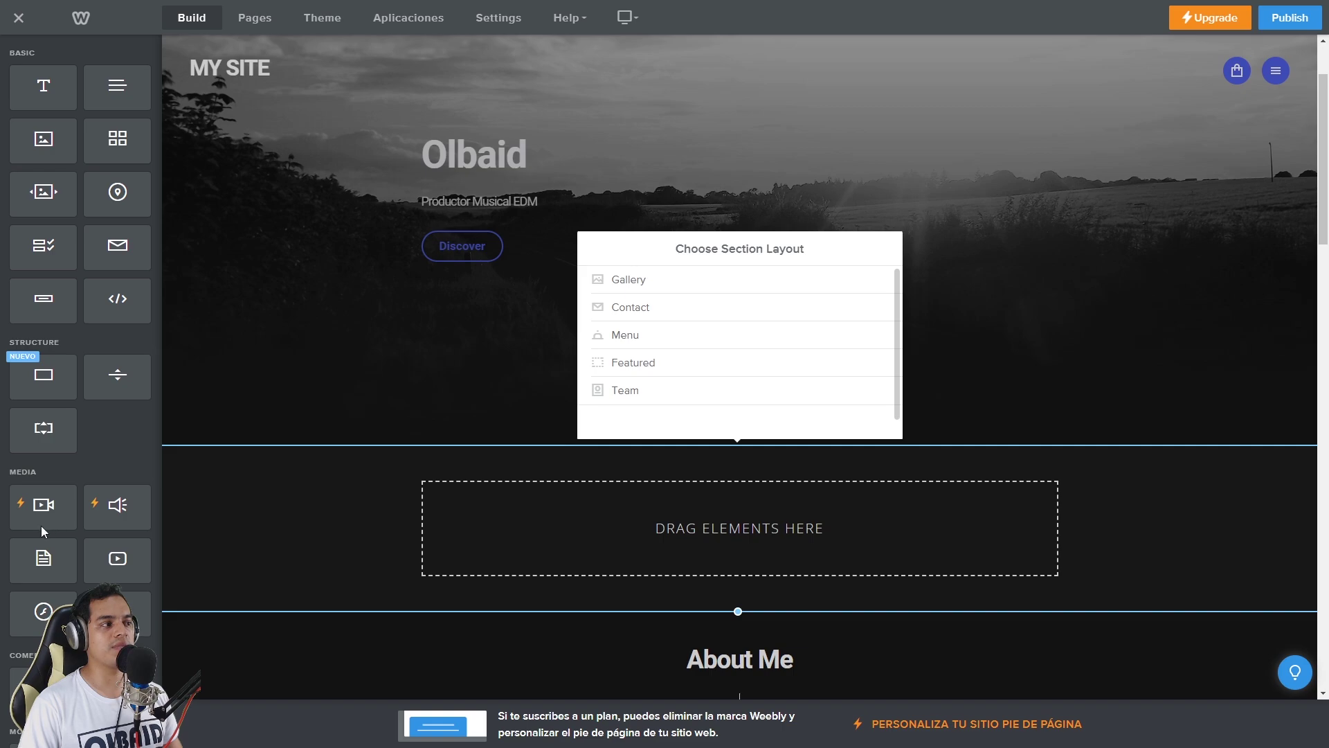
Place a YouTube video element in the new section and view its settings without entering a video URL.
left_click_drag(118, 563, 904, 576)
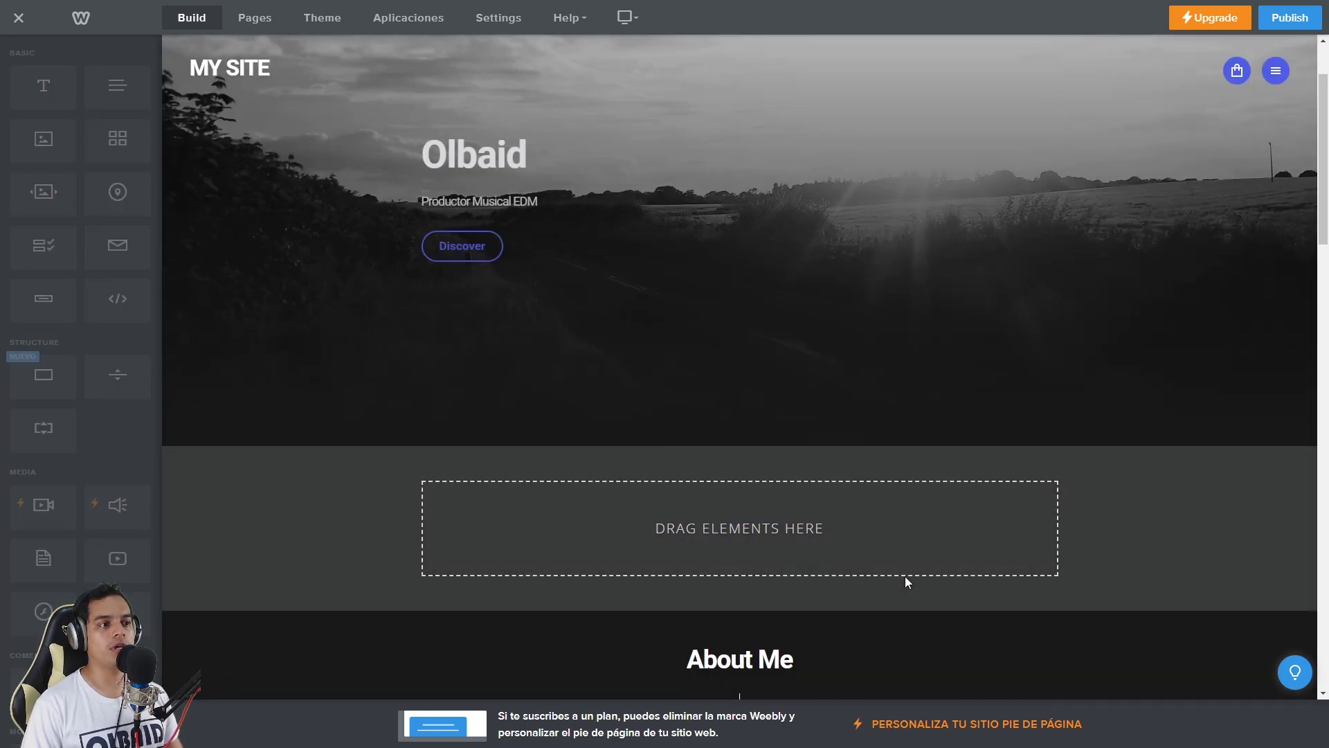
scroll(791, 508, "down", 3)
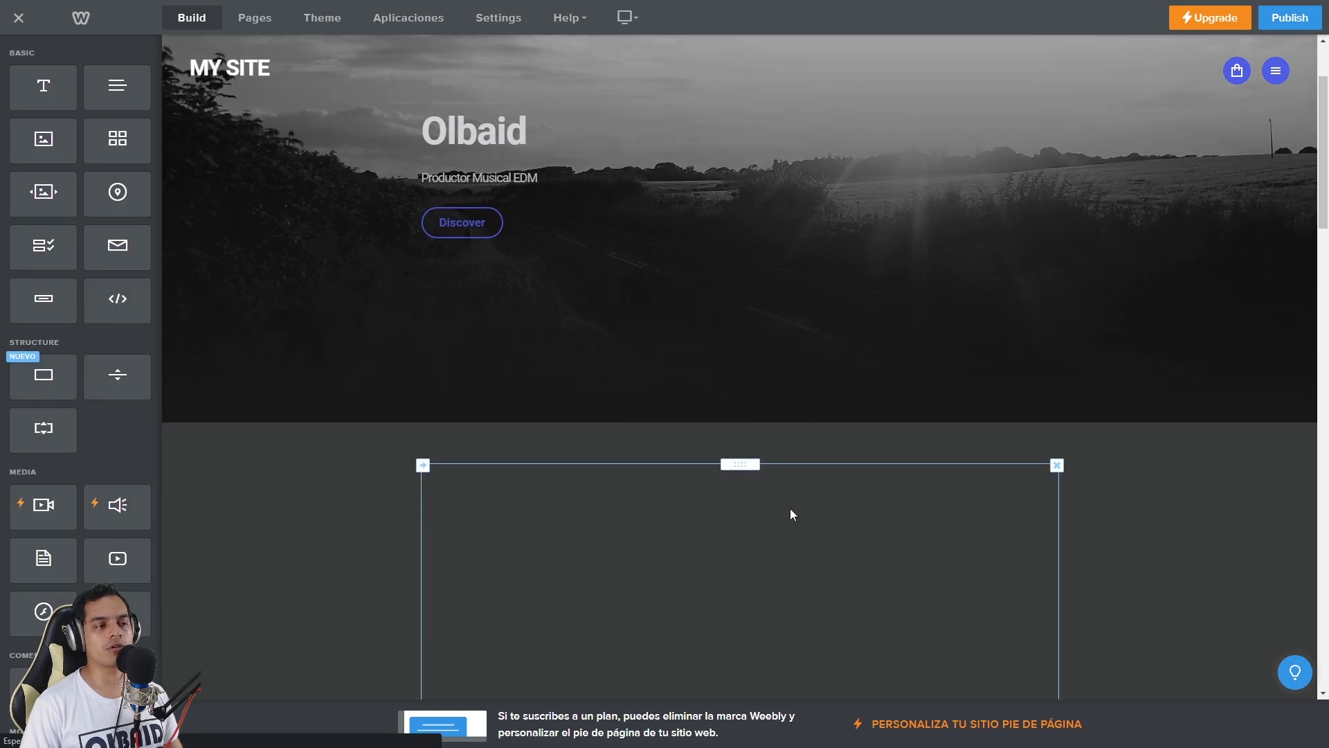
left_click(763, 358)
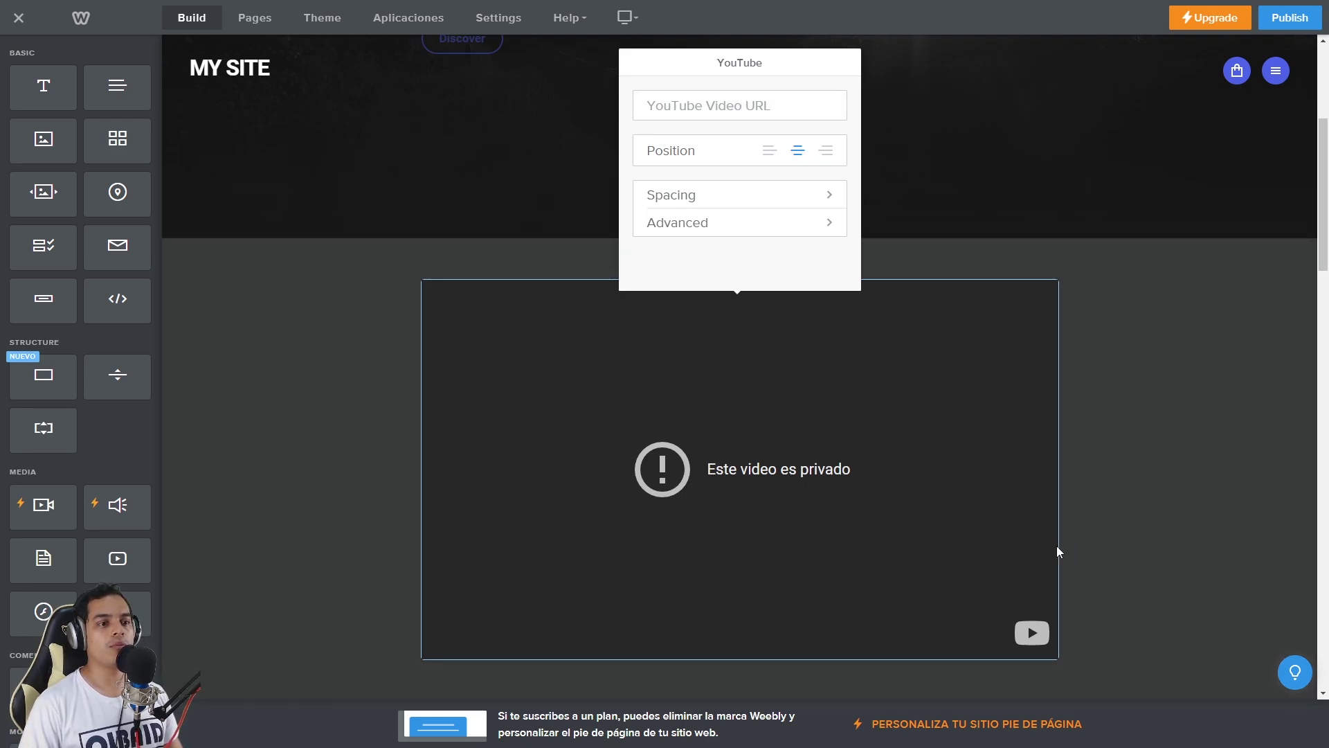
left_click(1135, 515)
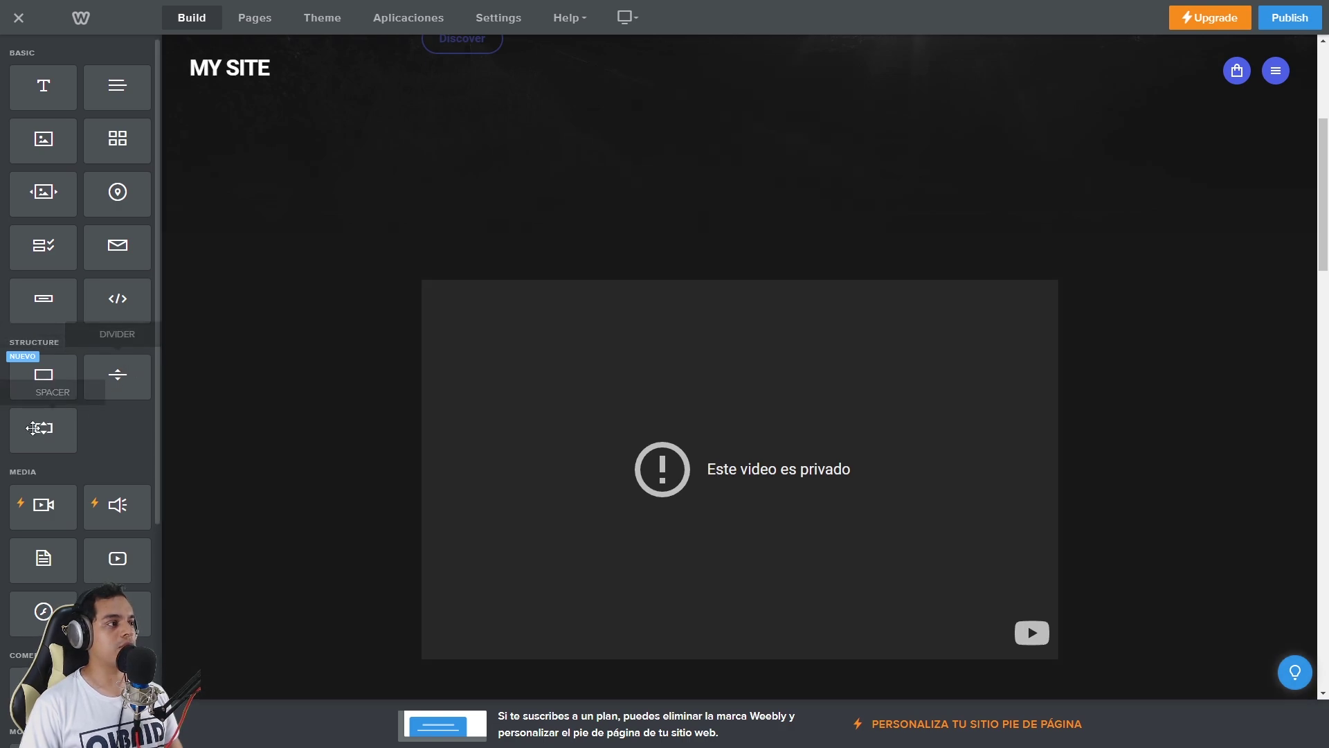
Add a spacer above the YouTube video and, above it, a centered title reading "Mi canal de Youtube".
left_click_drag(35, 434, 687, 278)
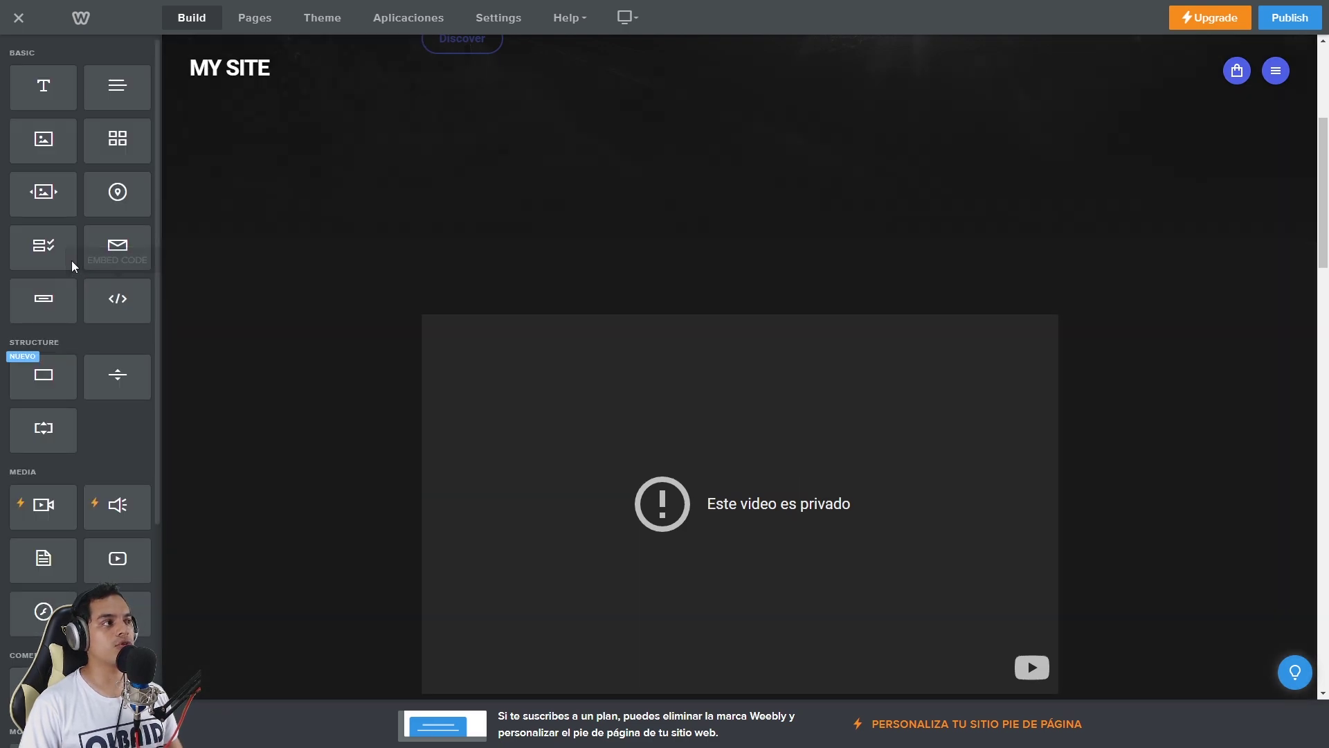
left_click_drag(43, 86, 721, 270)
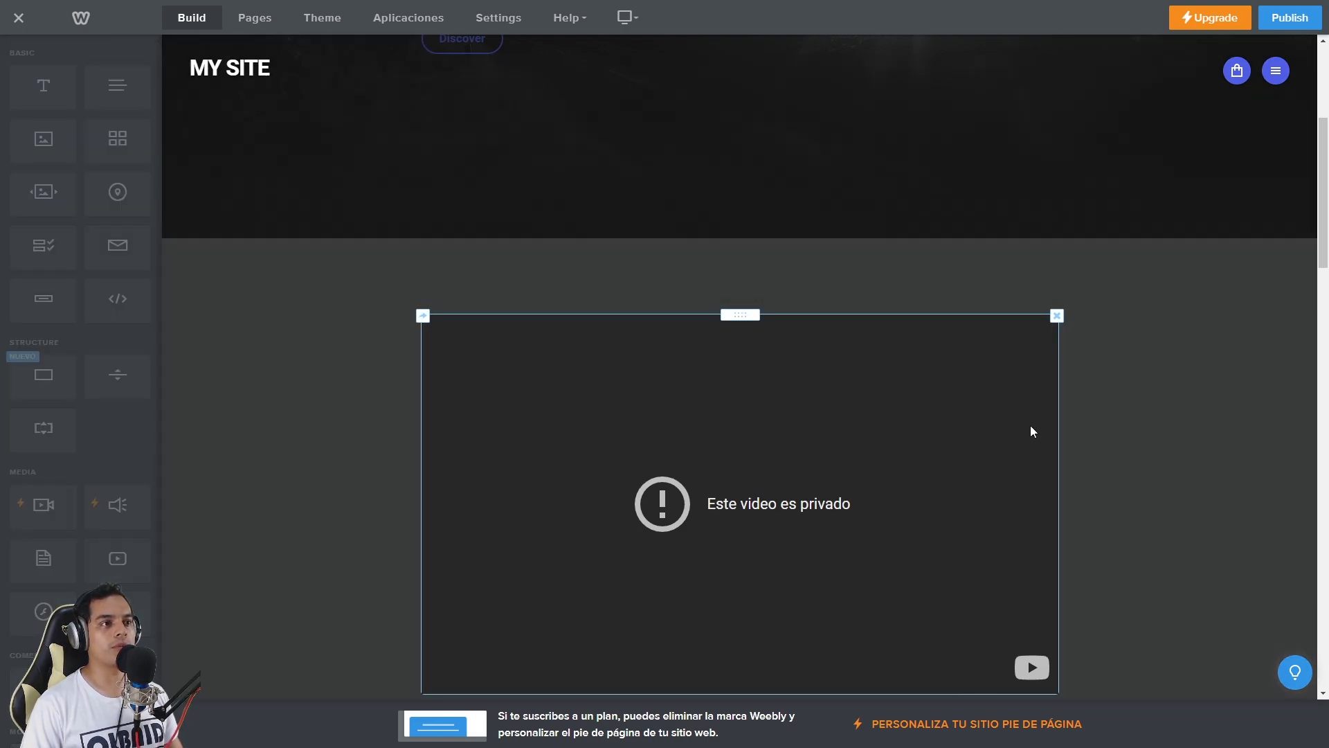
left_click(557, 290)
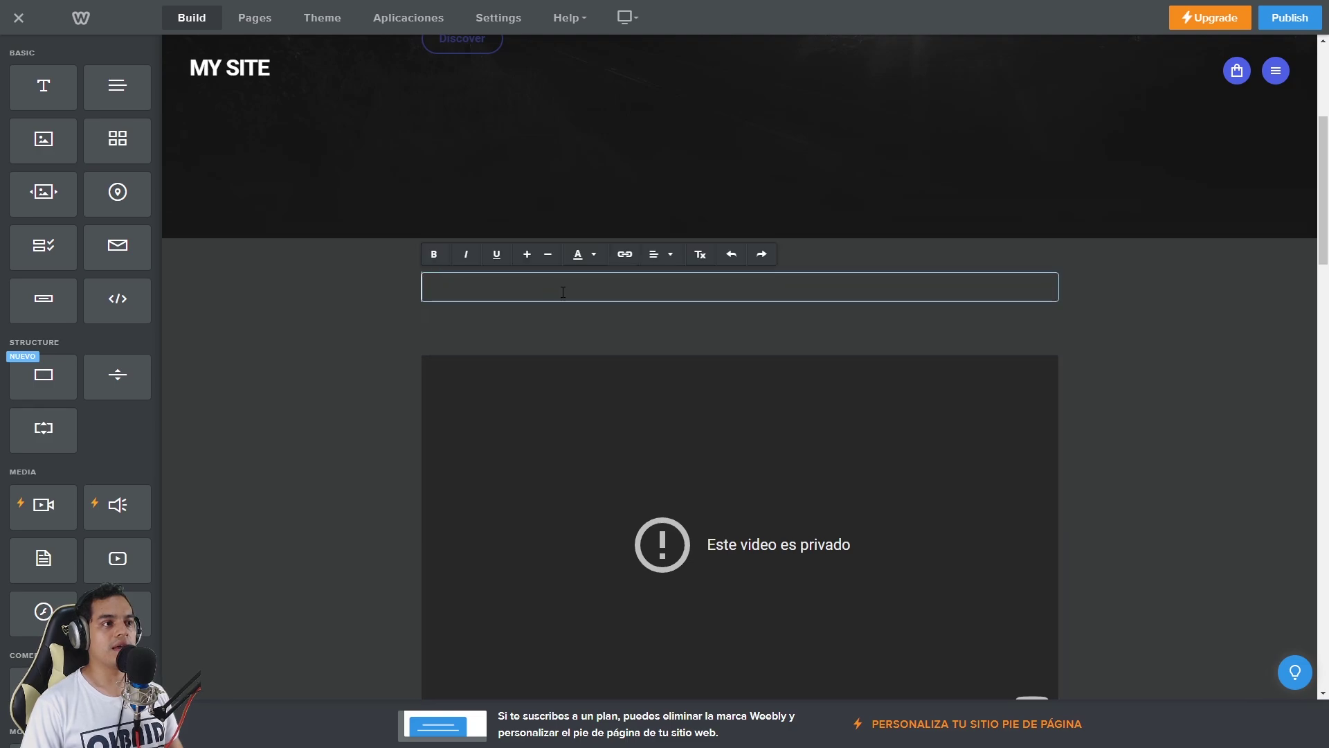
left_click(667, 257)
left_click(663, 300)
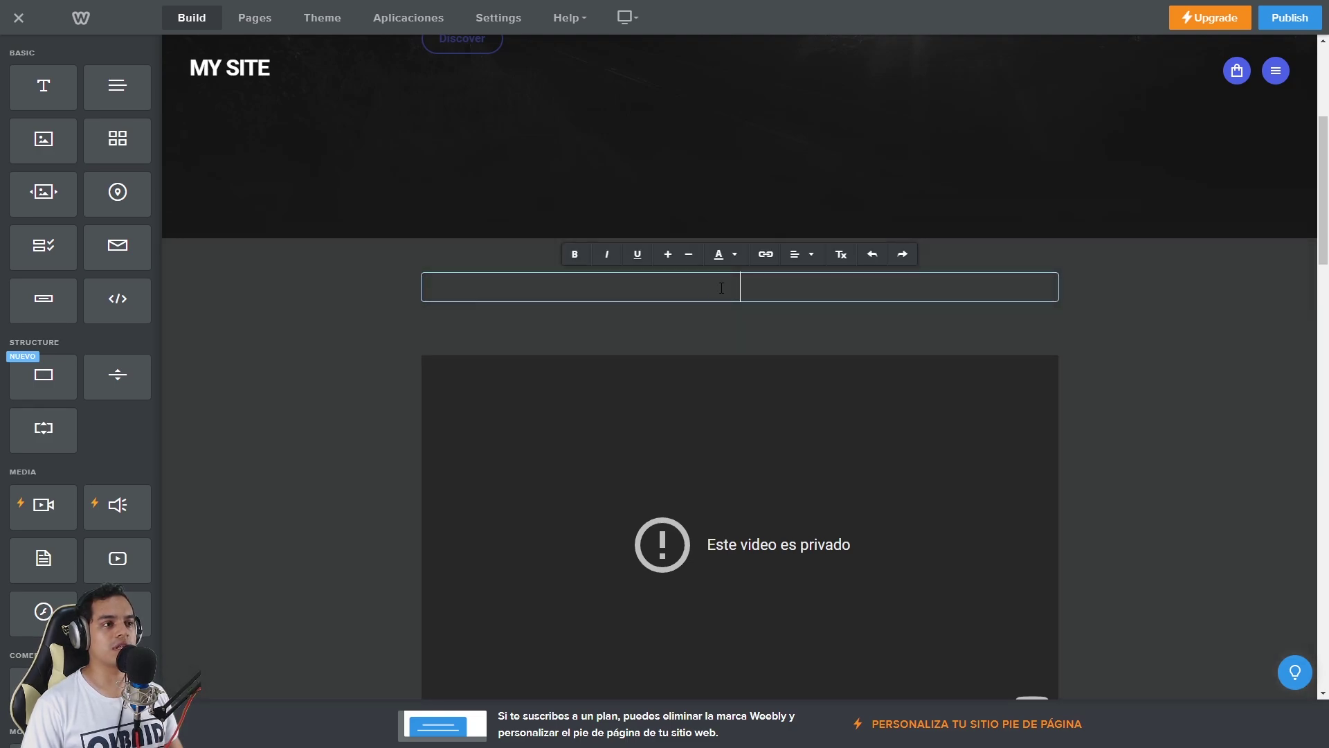
type("Mi canal de Youtuber")
key("BackSpace")
left_click(1136, 445)
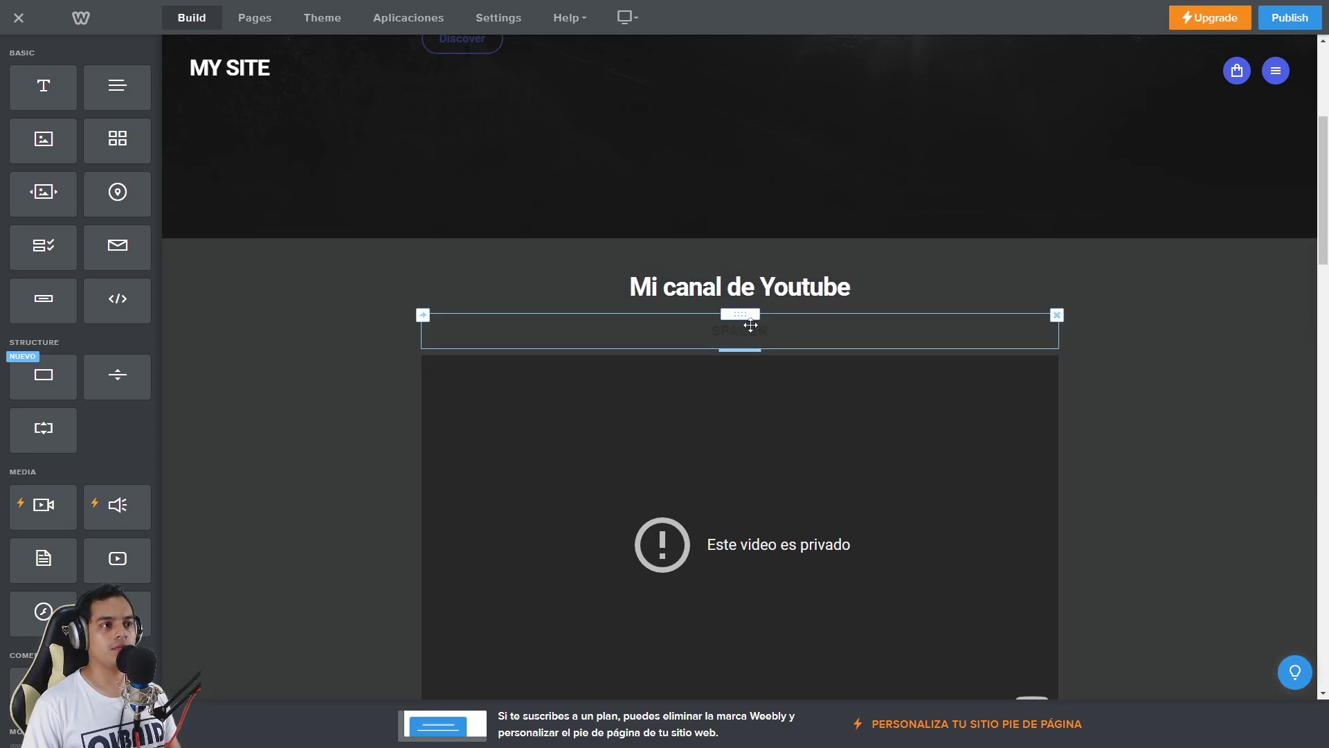
Delete the spacer between the "Mi canal de Youtube" title and the video, and look over the whole page.
left_click(1057, 315)
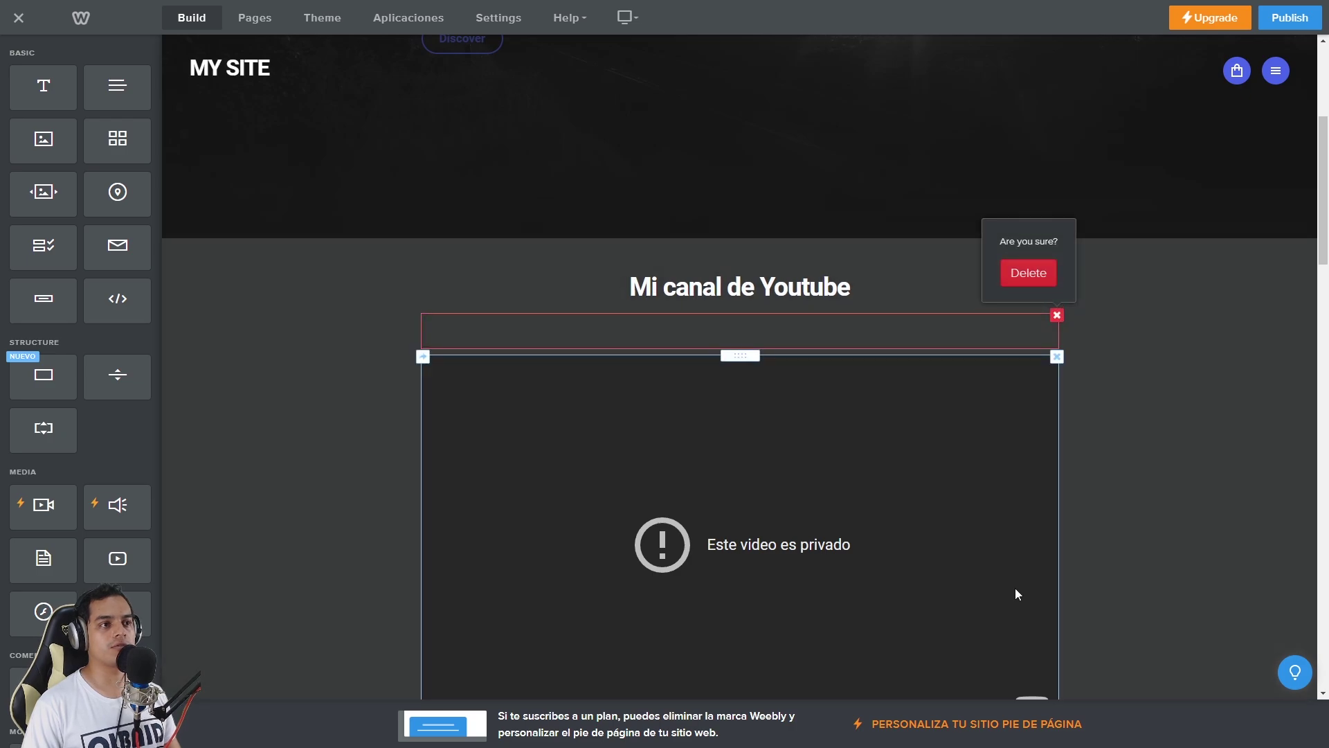
left_click(1029, 272)
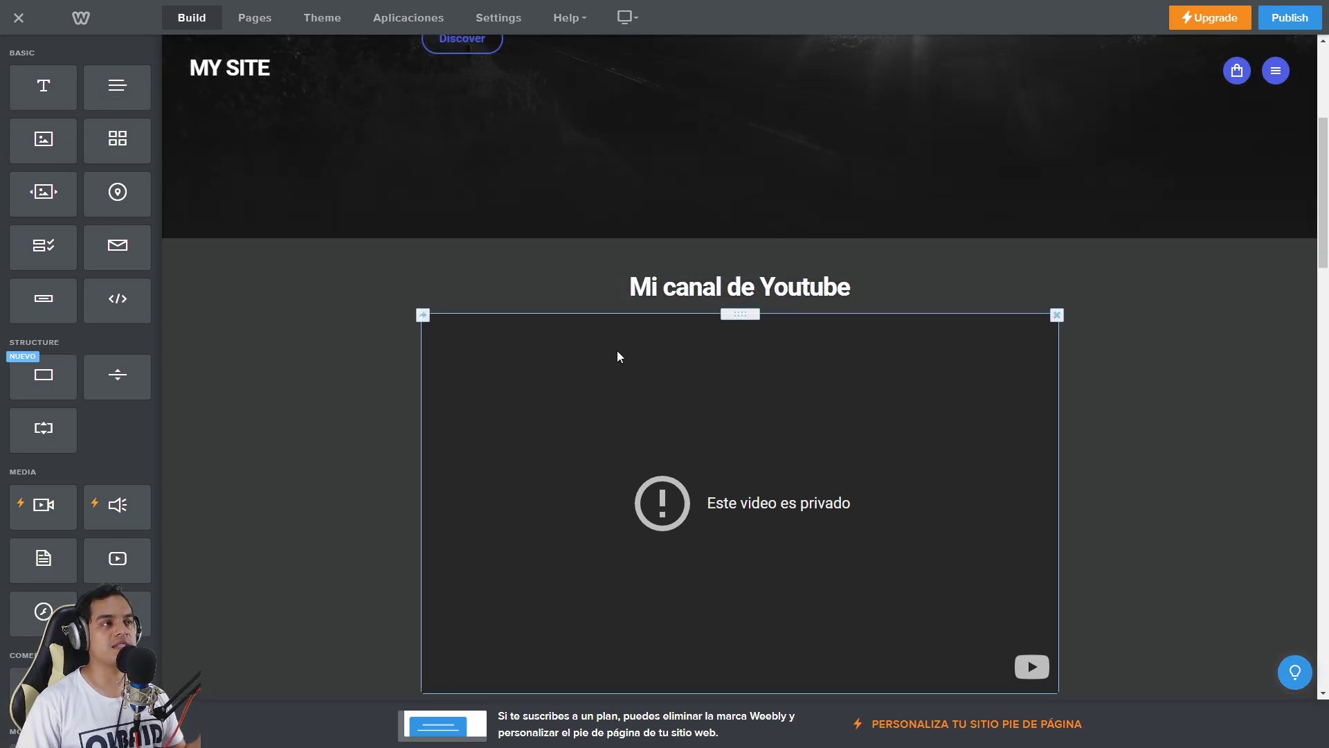
scroll(619, 348, "up", 5)
scroll(630, 255, "down", 20)
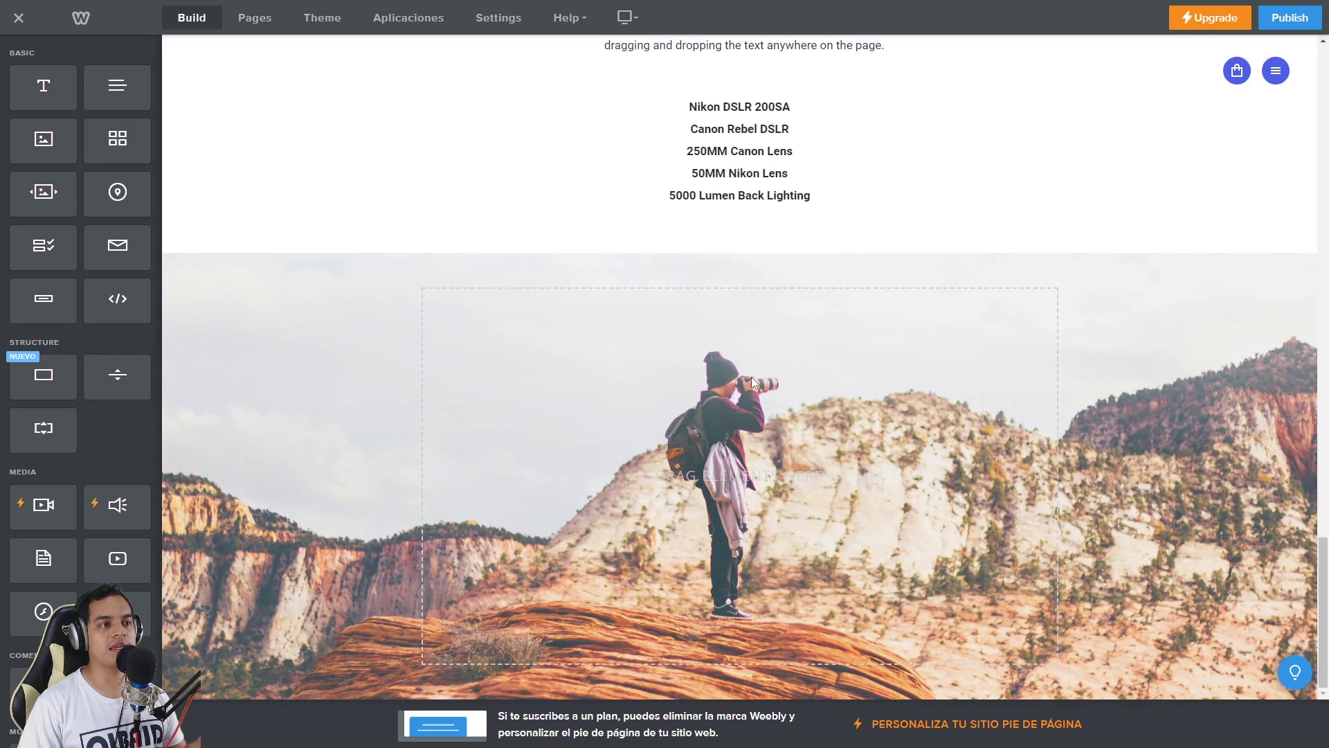
scroll(750, 376, "up", 15)
scroll(750, 377, "up", 10)
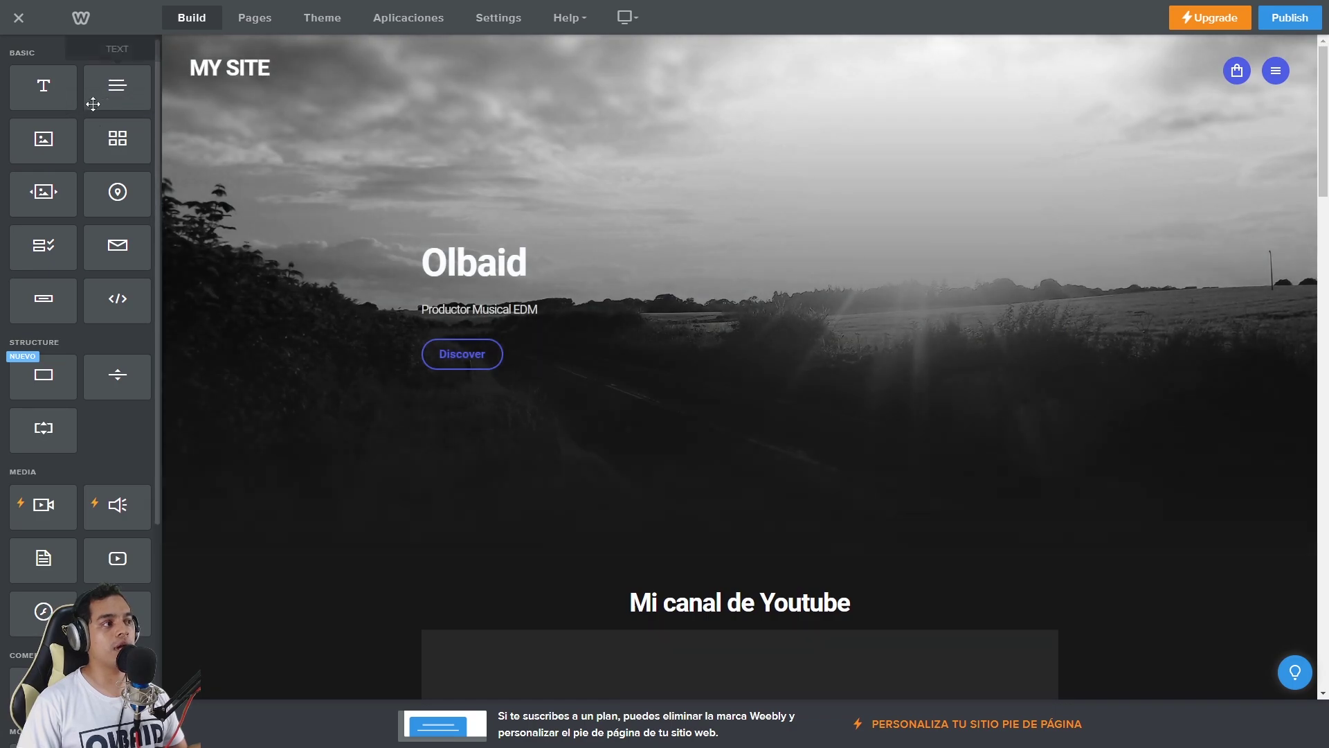
Look through the available page elements and try to add an HD Video element to the header.
scroll(32, 301, "down", 5)
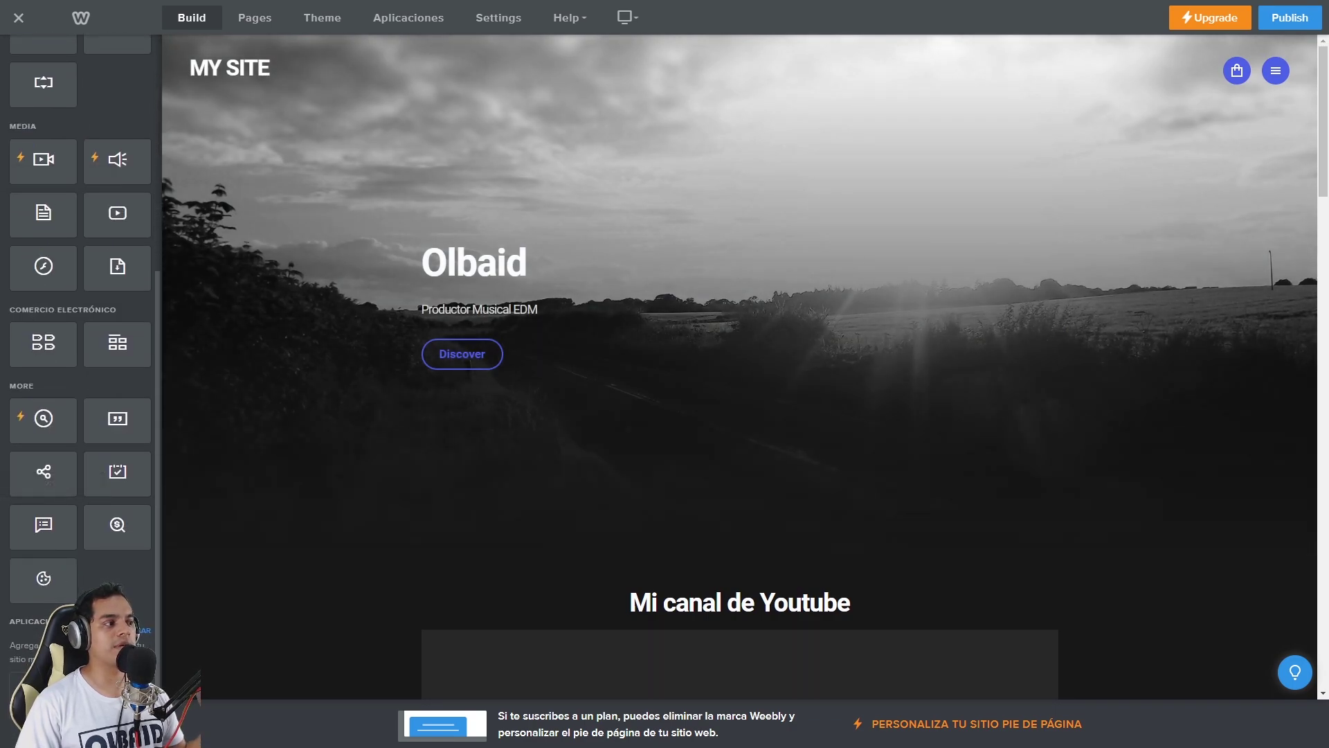
scroll(86, 589, "up", 5)
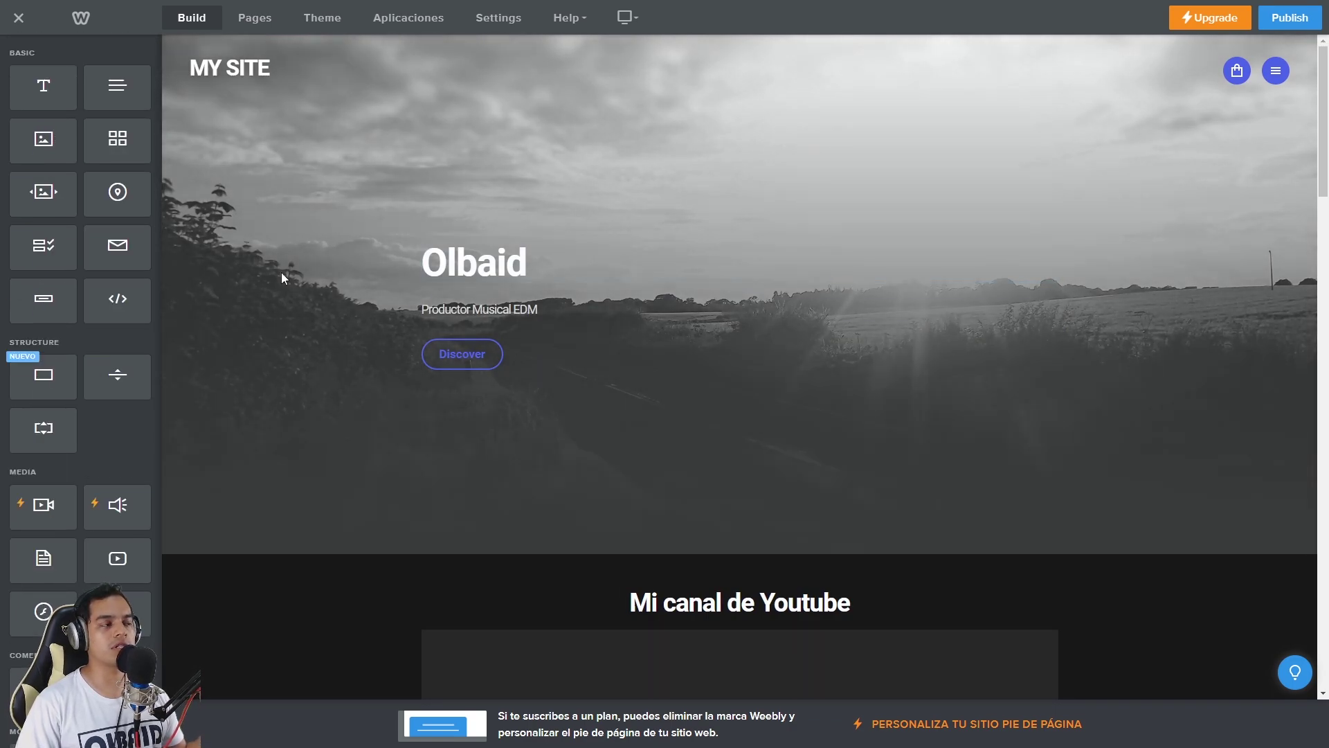
scroll(91, 222, "down", 5)
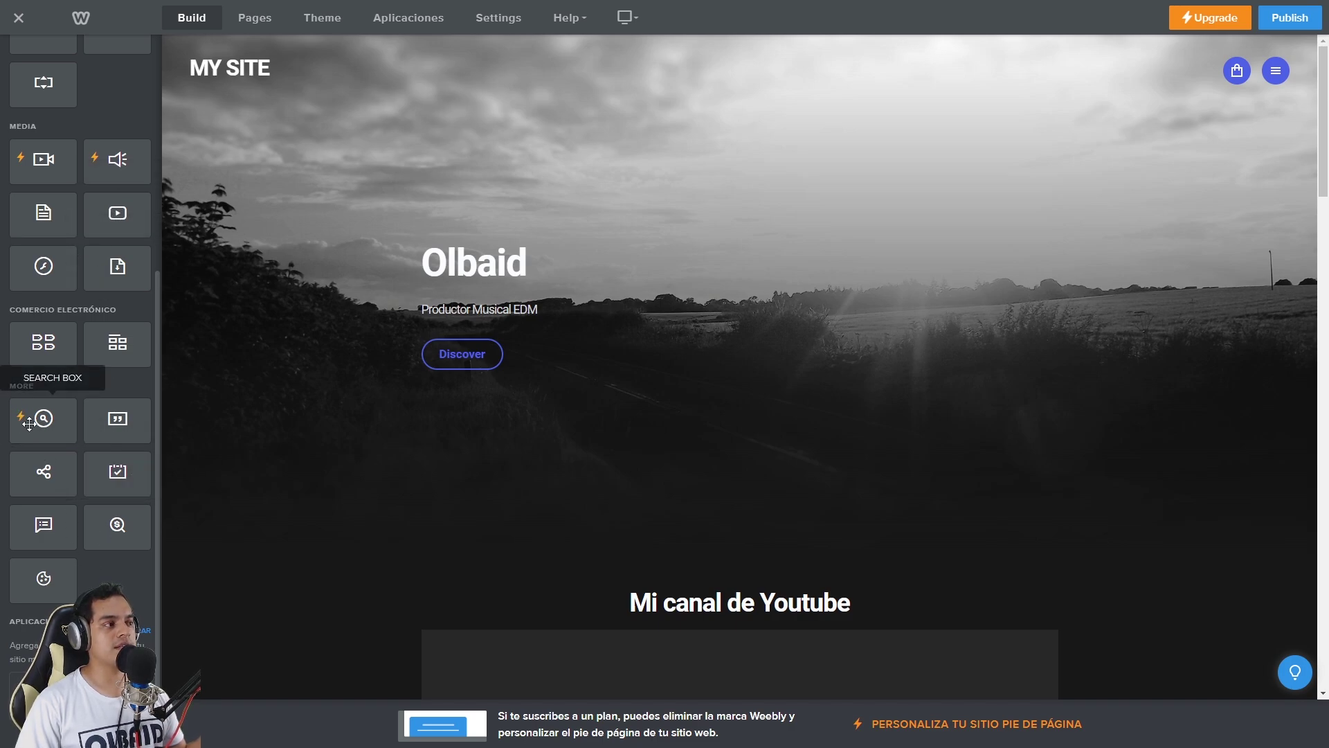
scroll(30, 420, "up", 2)
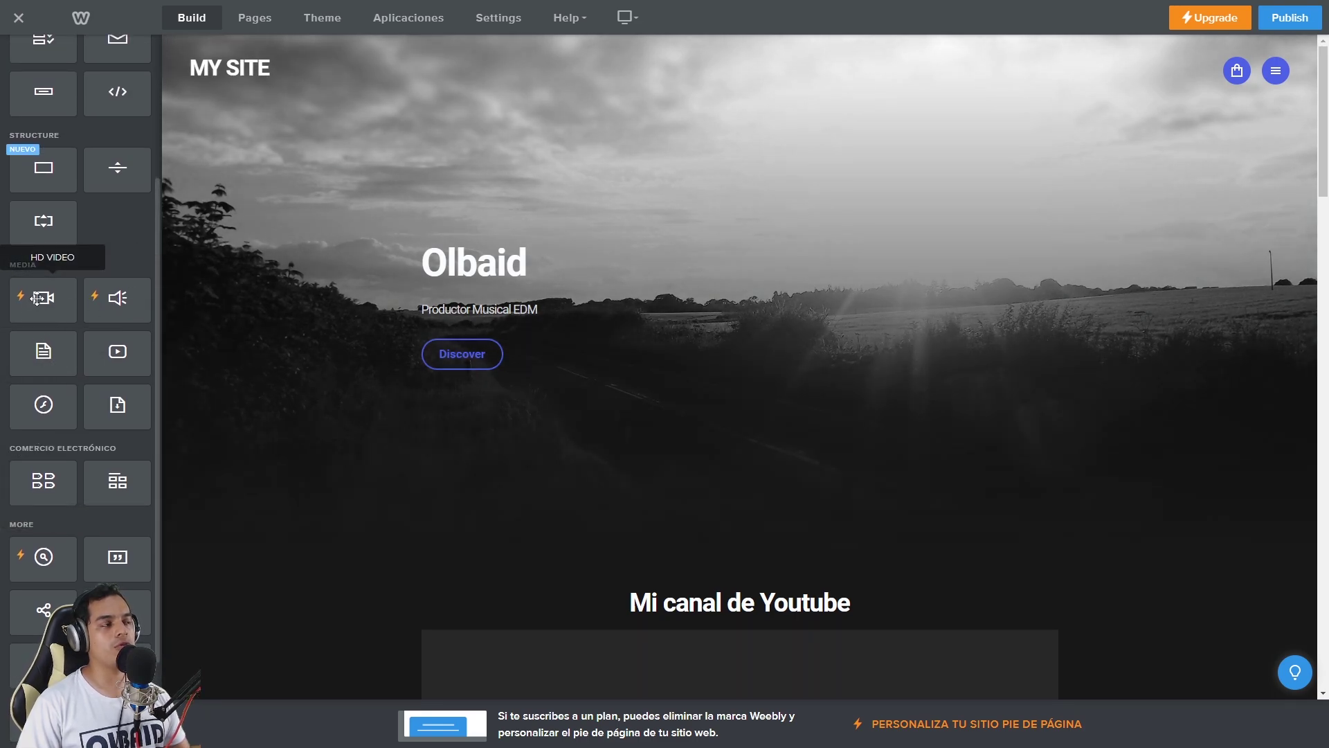
left_click_drag(38, 298, 734, 386)
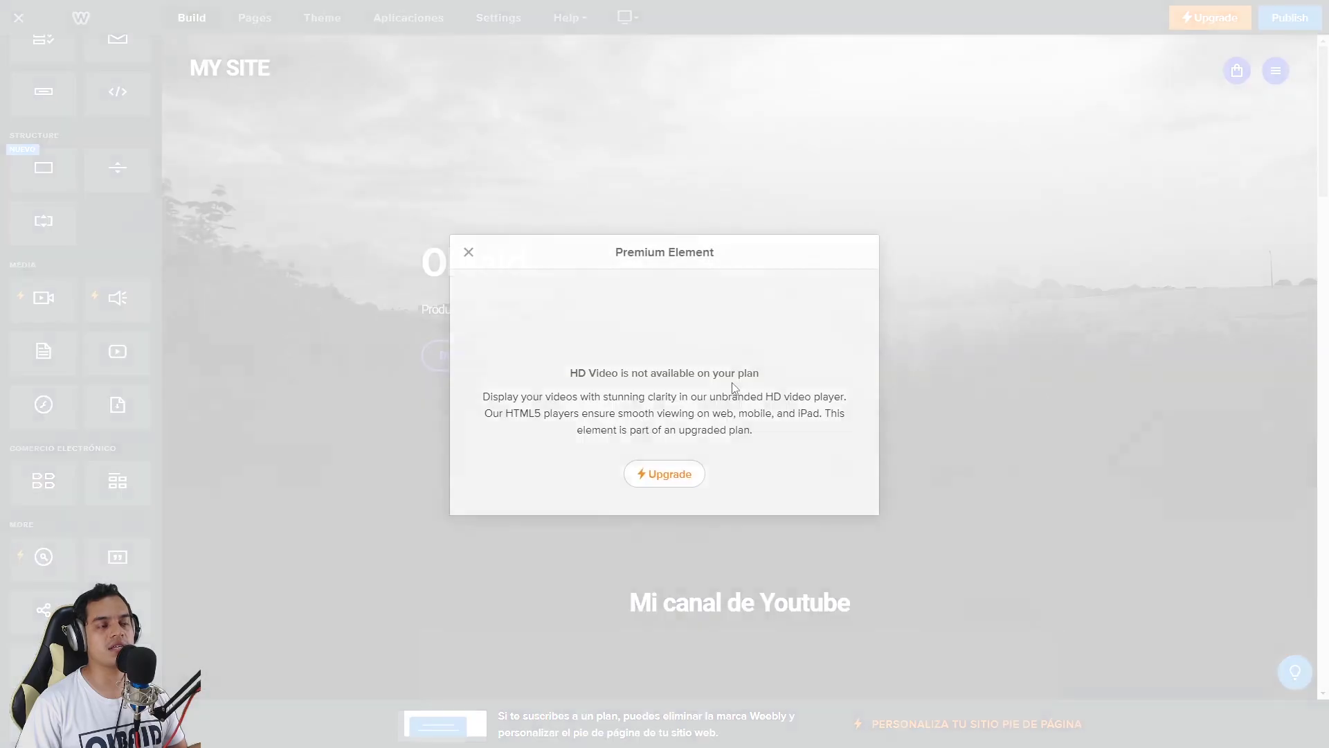
left_click(469, 254)
Add the cookie opt-out element below the YouTube video in the "Mi canal de Youtube" section.
scroll(41, 388, "up", 3)
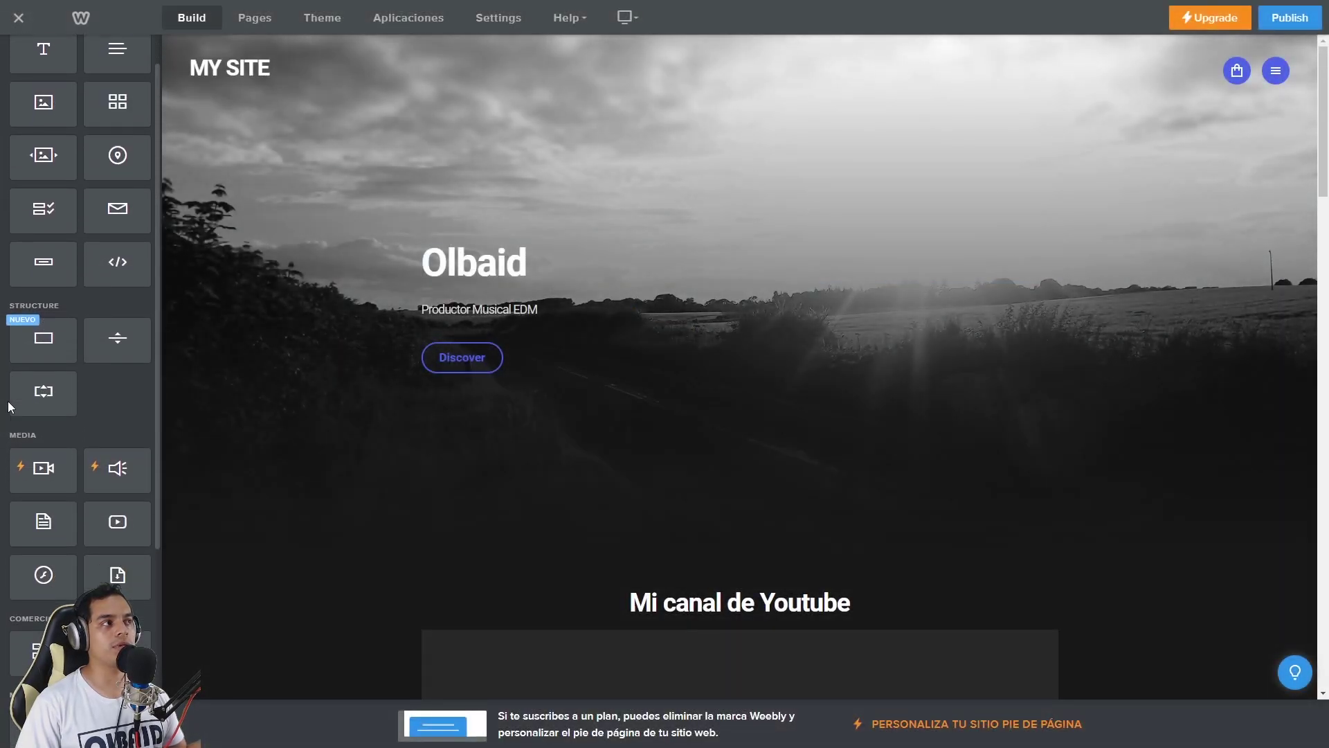
scroll(28, 429, "down", 4)
scroll(104, 453, "up", 5)
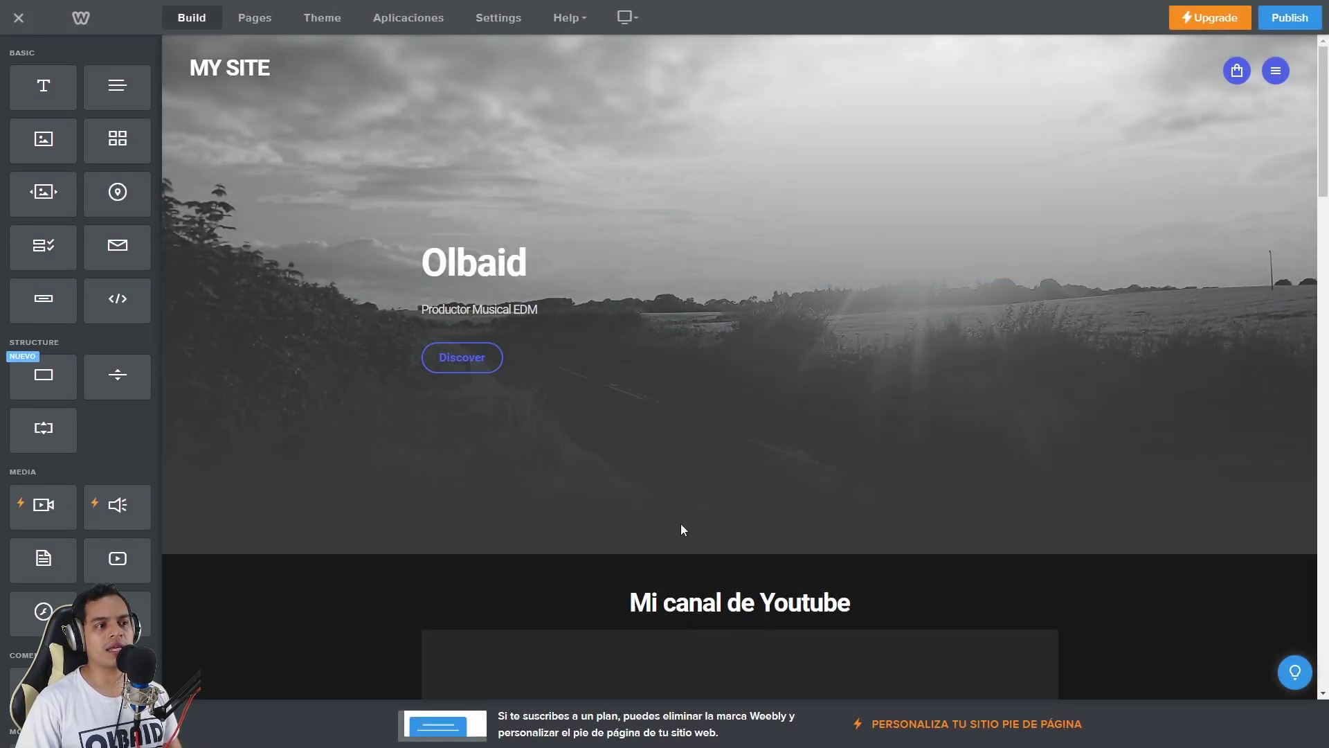
scroll(682, 529, "down", 8)
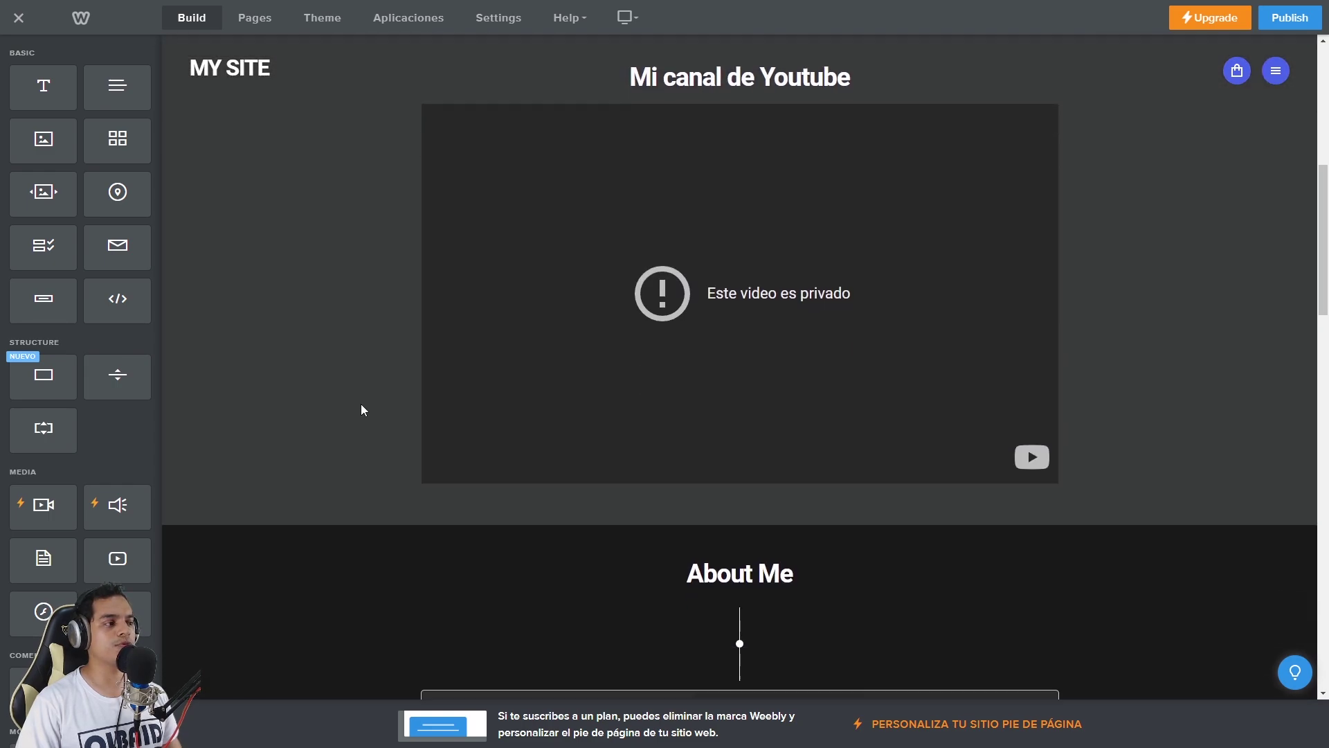
scroll(361, 409, "down", 2)
scroll(42, 332, "down", 5)
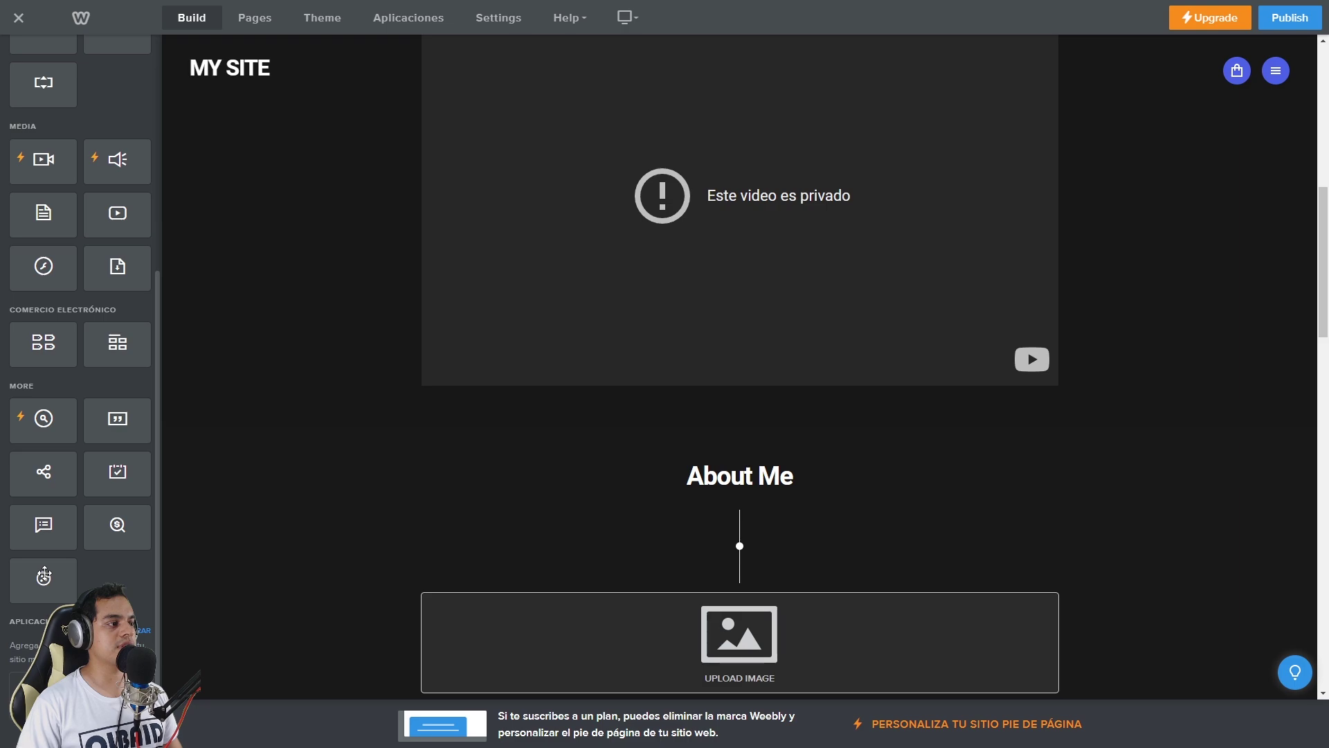
left_click_drag(44, 578, 739, 428)
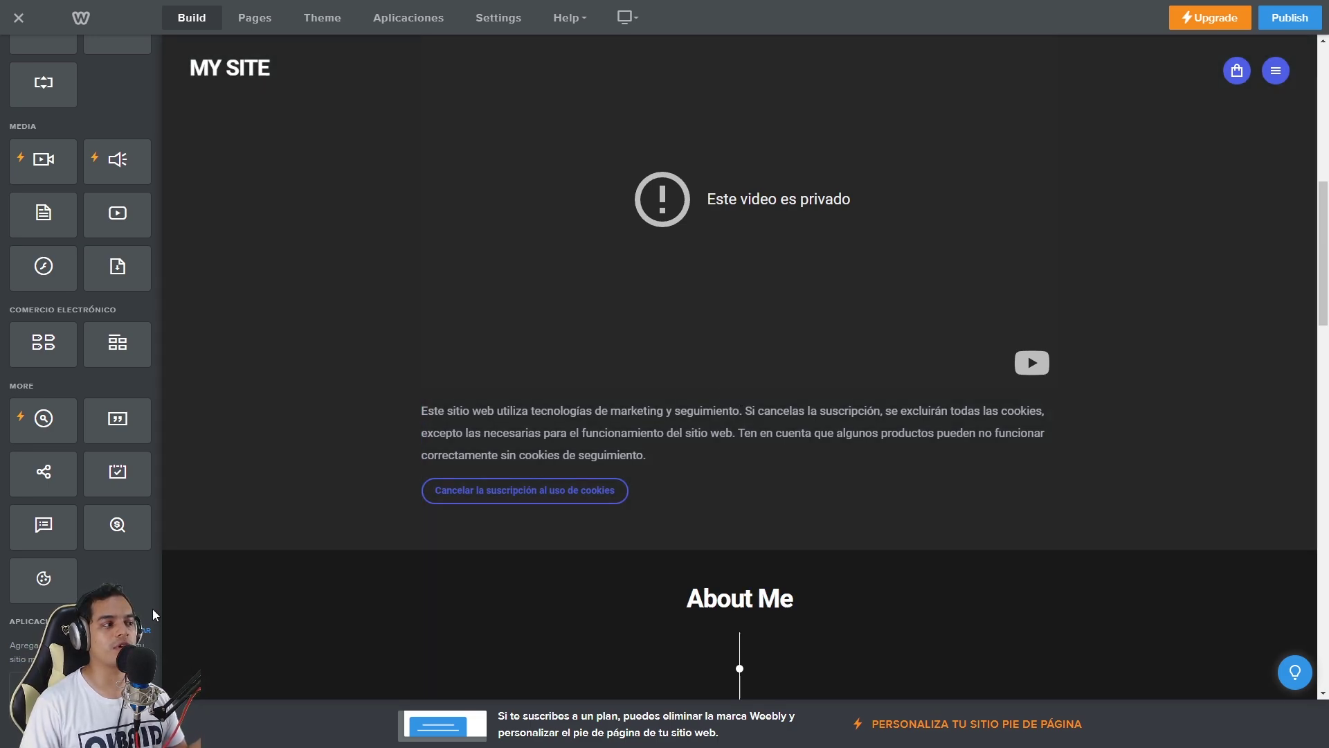
Review the home page and open the Contact page from the site navigation to examine its Let's Chat form.
scroll(254, 454, "down", 10)
scroll(247, 443, "down", 8)
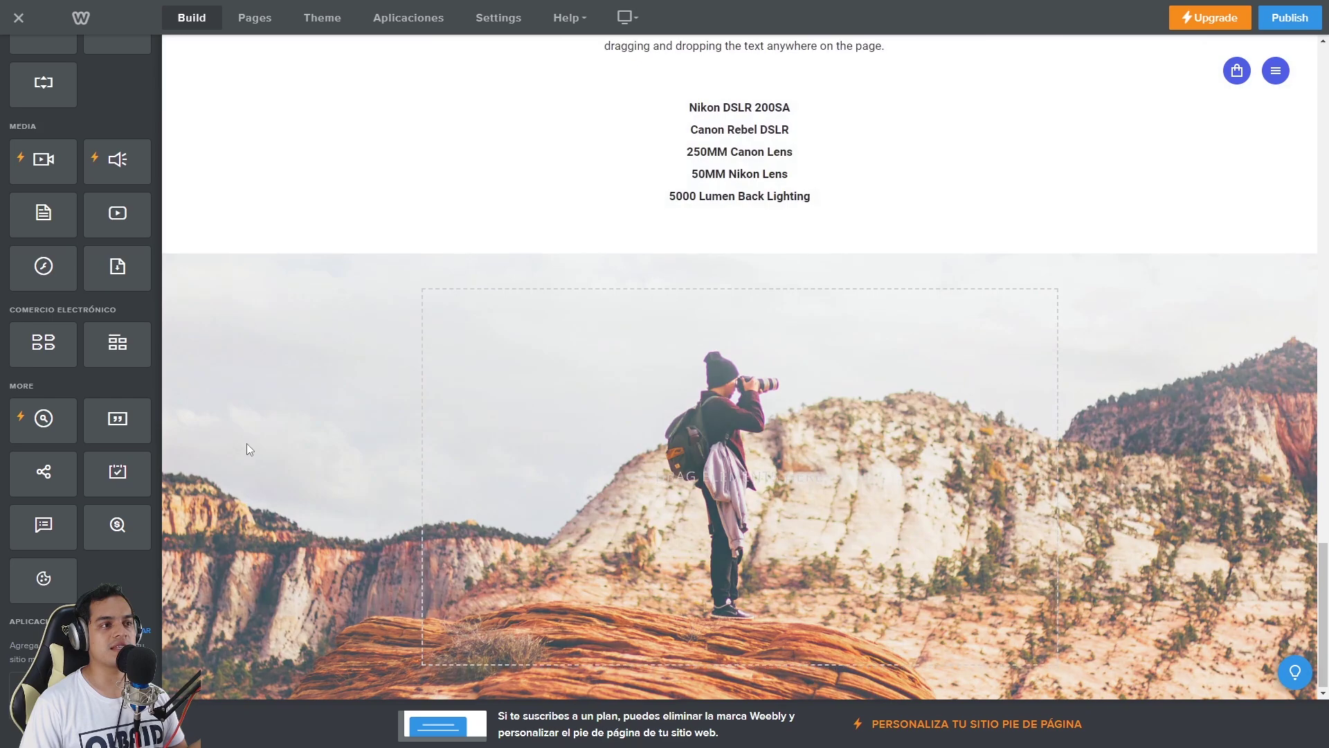
scroll(242, 445, "up", 4)
scroll(600, 476, "down", 4)
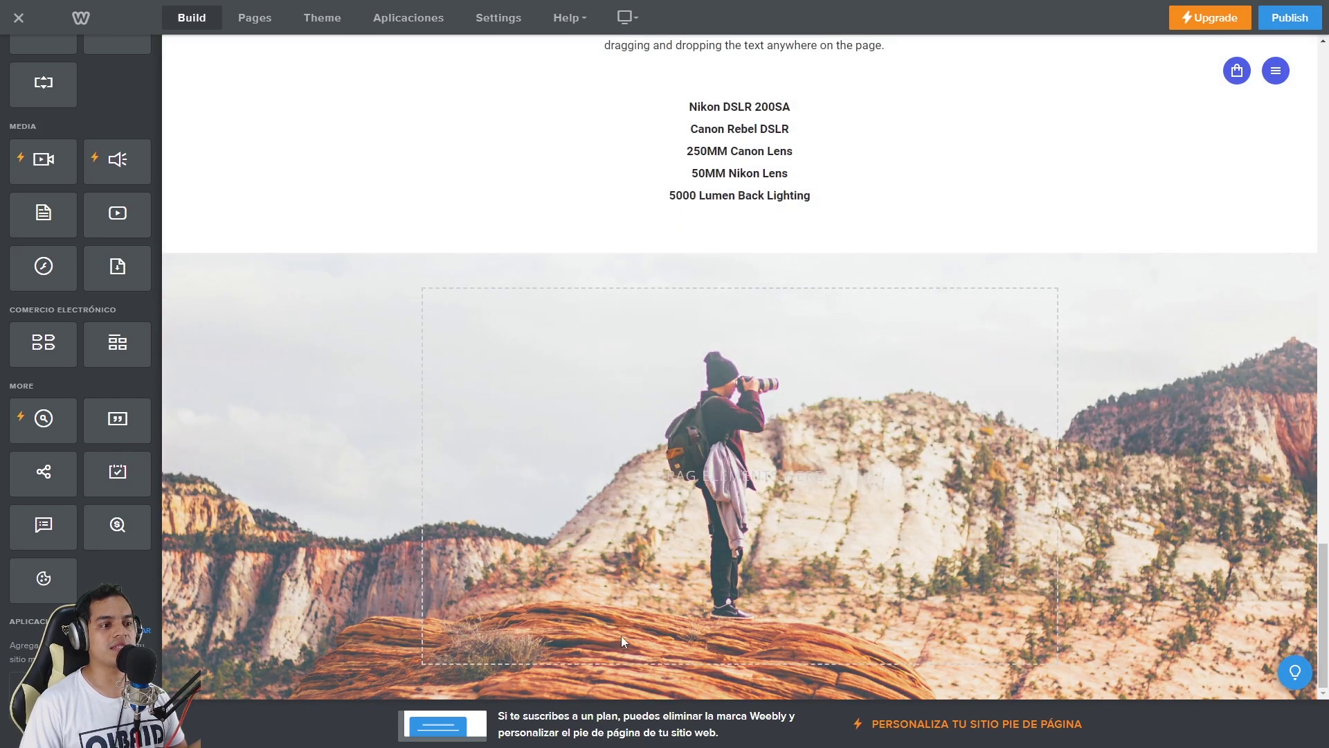
scroll(1101, 471, "up", 15)
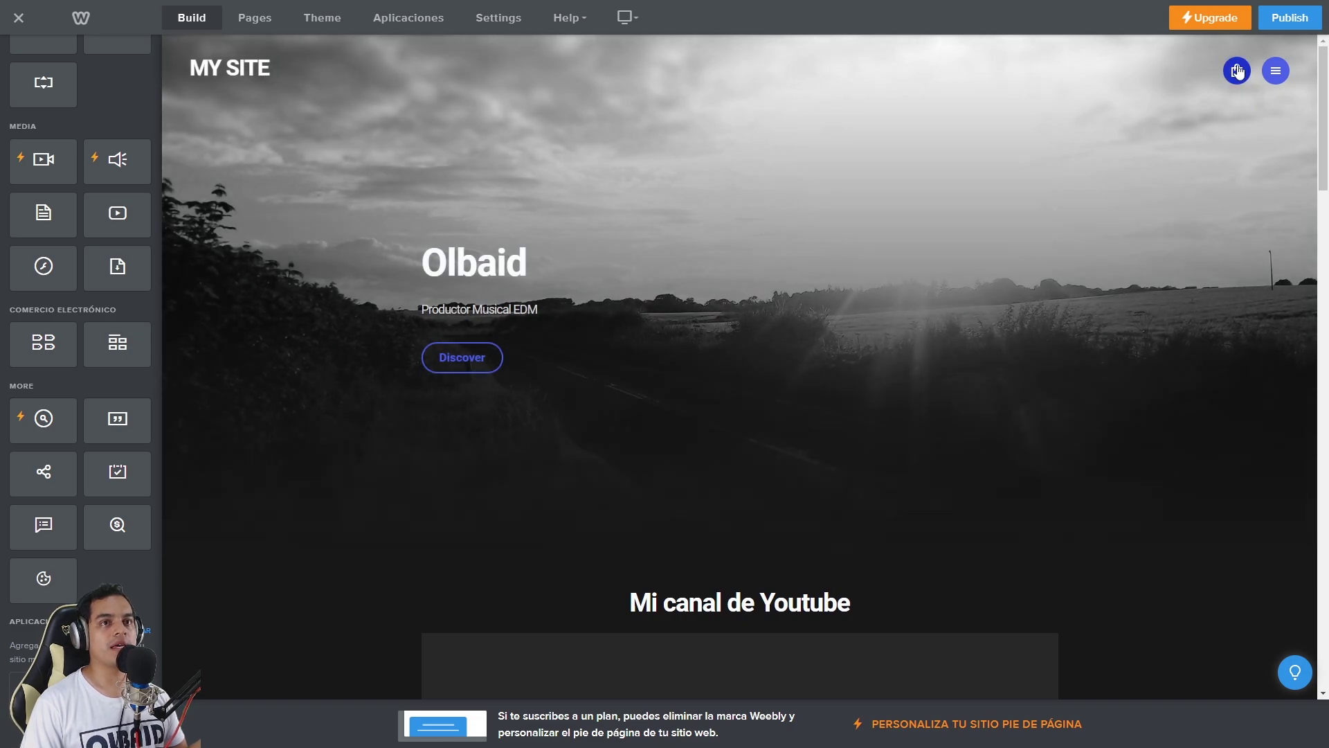
left_click(1276, 72)
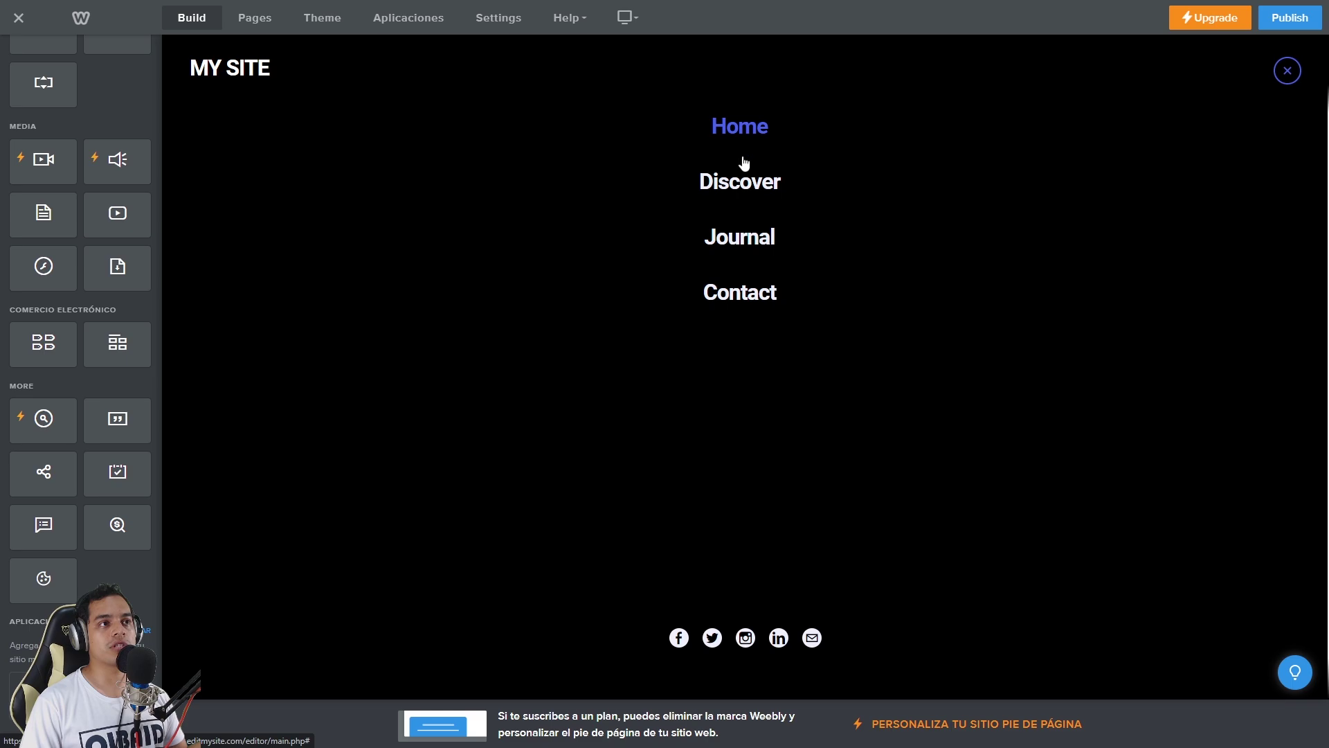
left_click(745, 298)
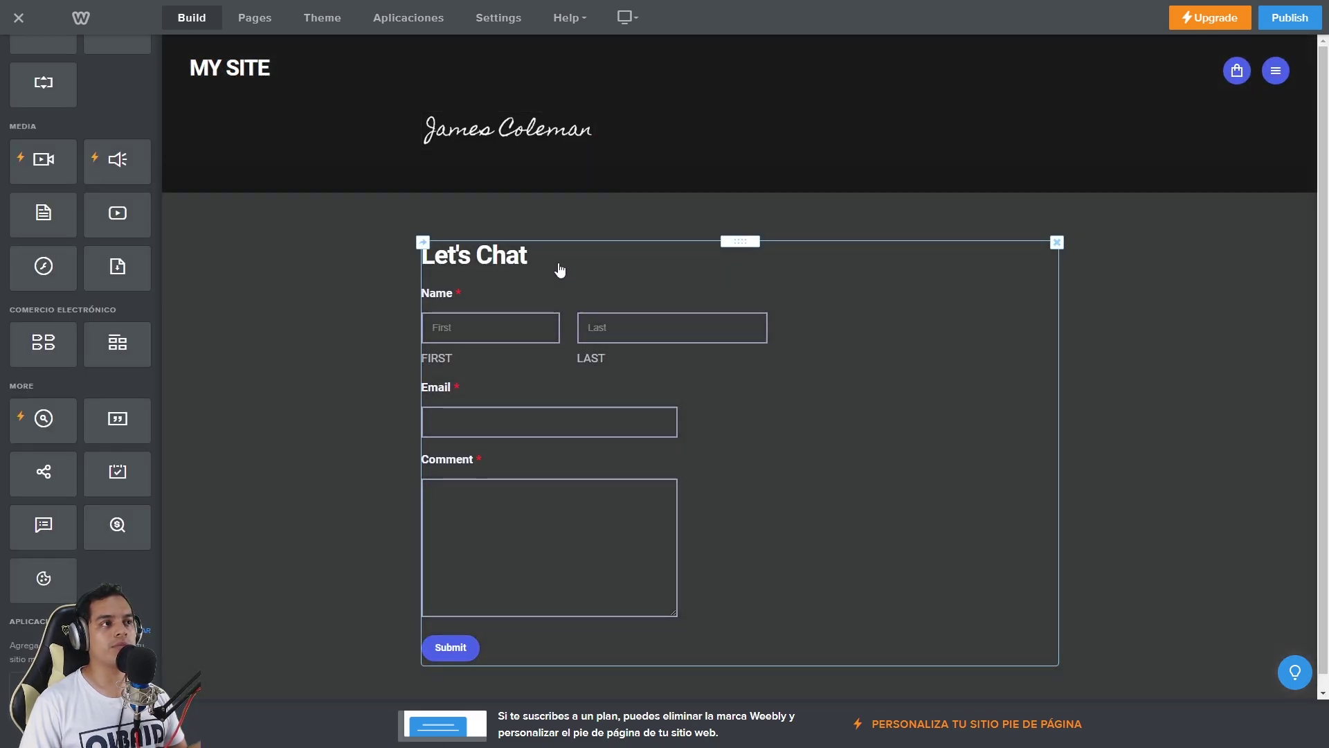
scroll(553, 534, "down", 1)
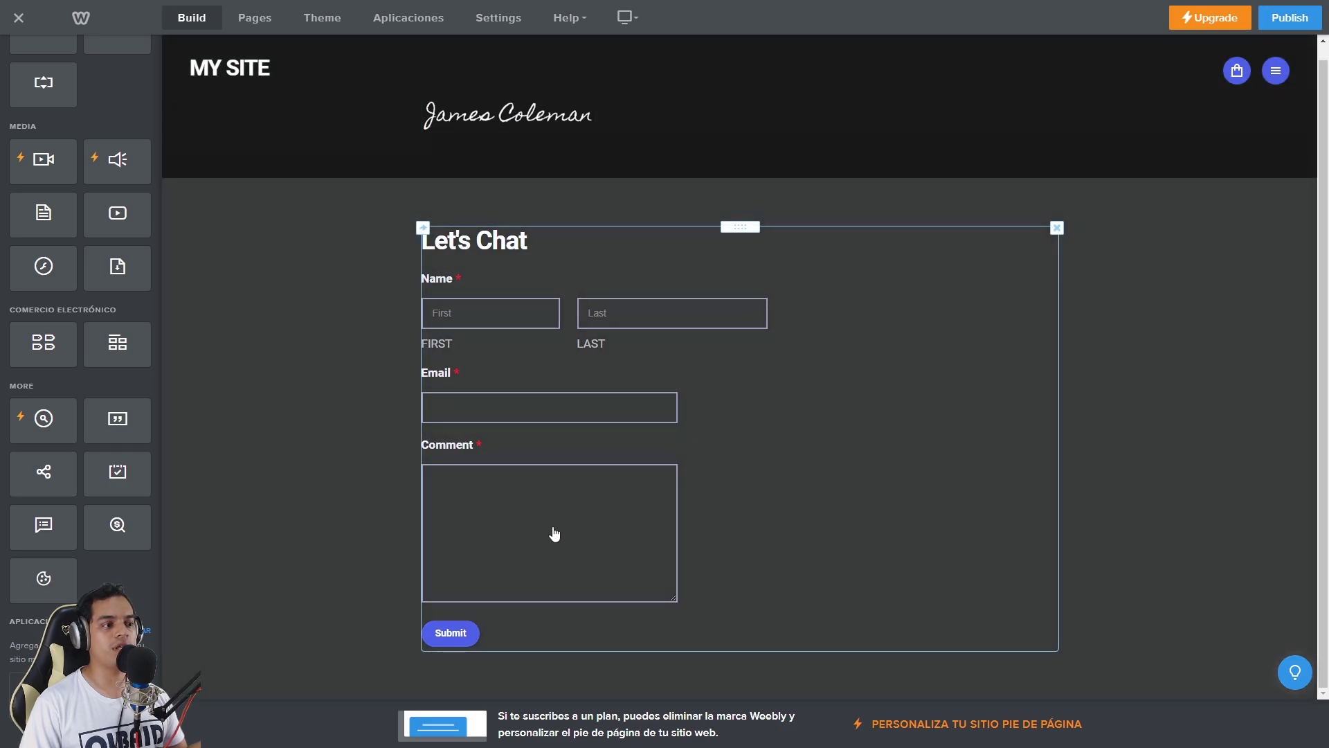
Open the social icon manager in the site navigation and look over the active icons and their reorder mode.
scroll(624, 393, "up", 1)
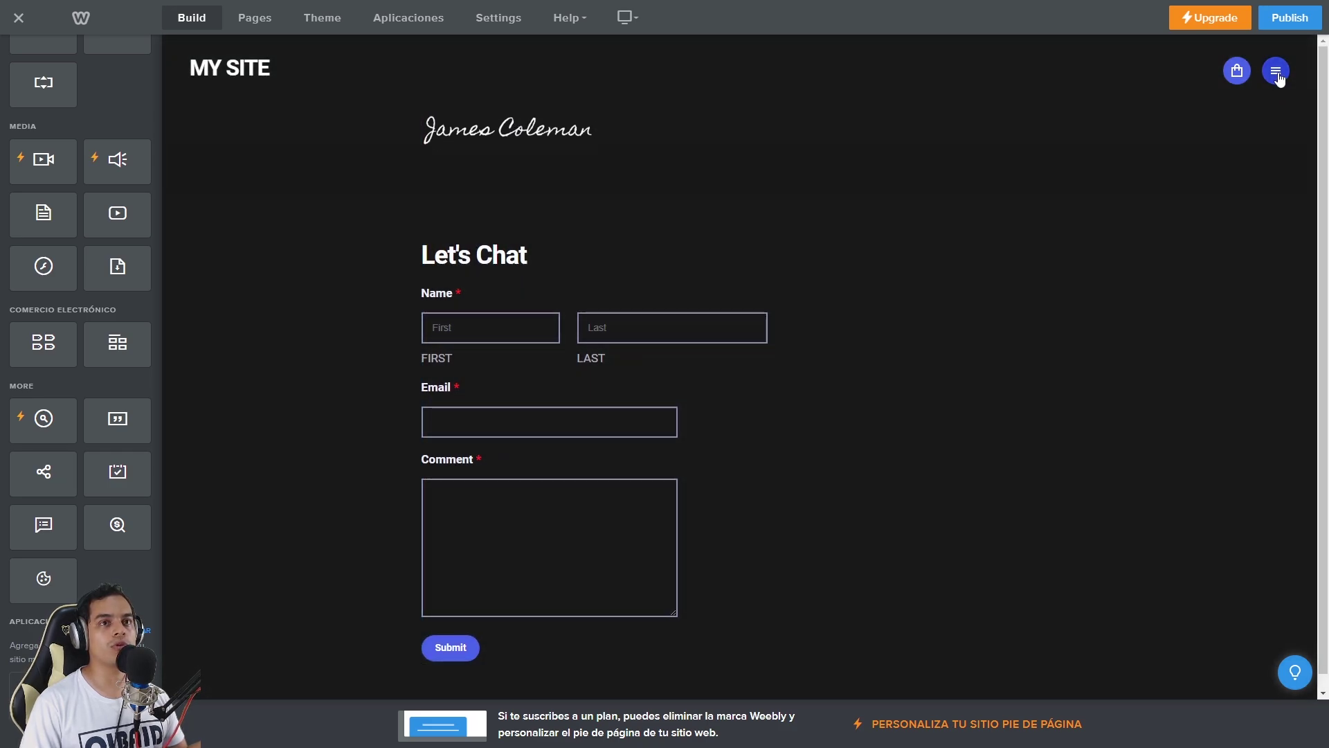
left_click(1276, 71)
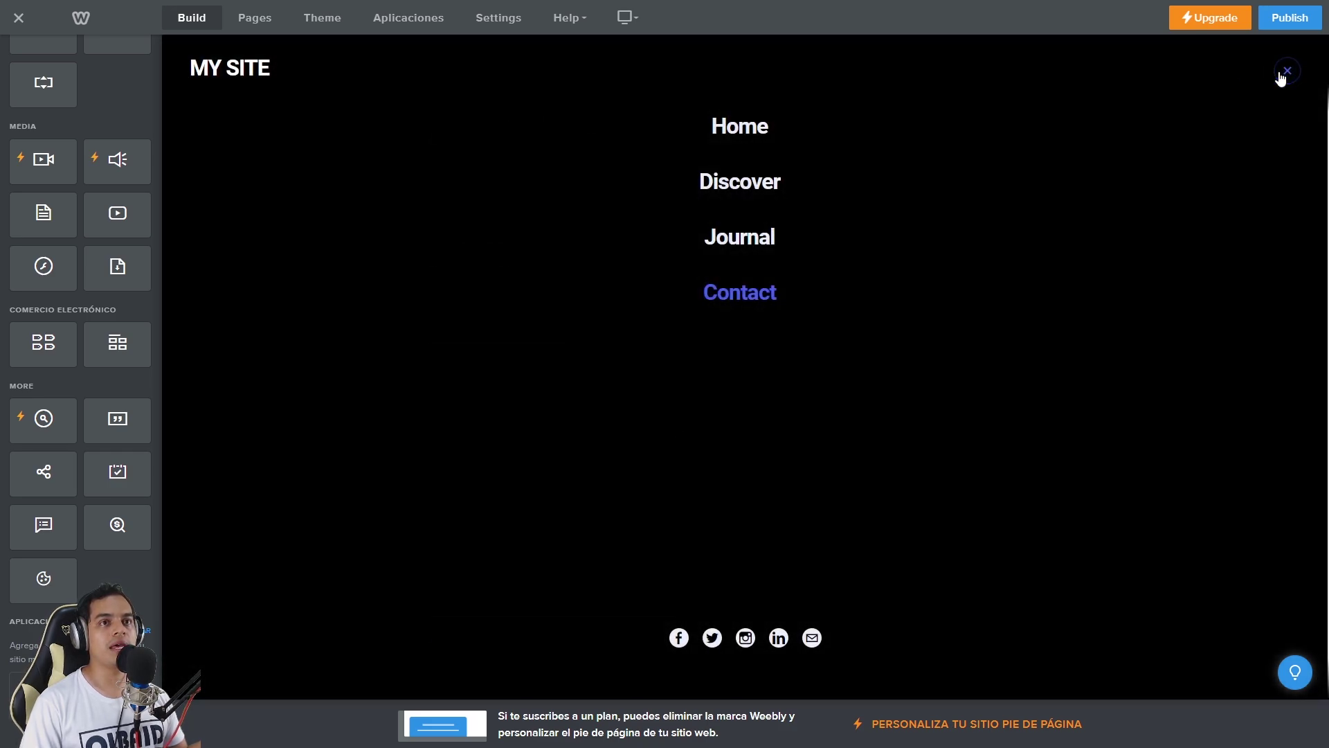
left_click(680, 641)
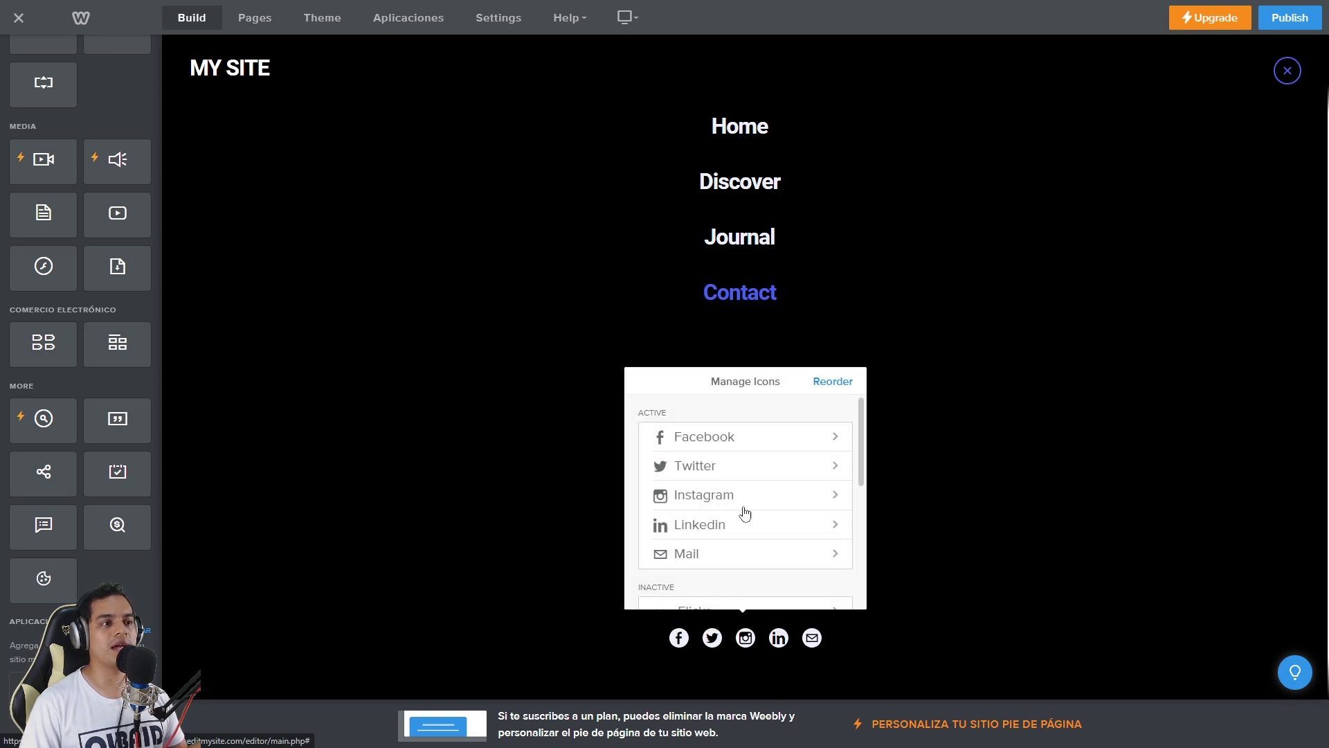
scroll(748, 409, "down", 1)
scroll(748, 416, "up", 1)
left_click(830, 385)
mouse_move(830, 436)
left_mouse_down()
mouse_move(831, 474)
mouse_move(834, 436)
left_mouse_up()
left_click(839, 382)
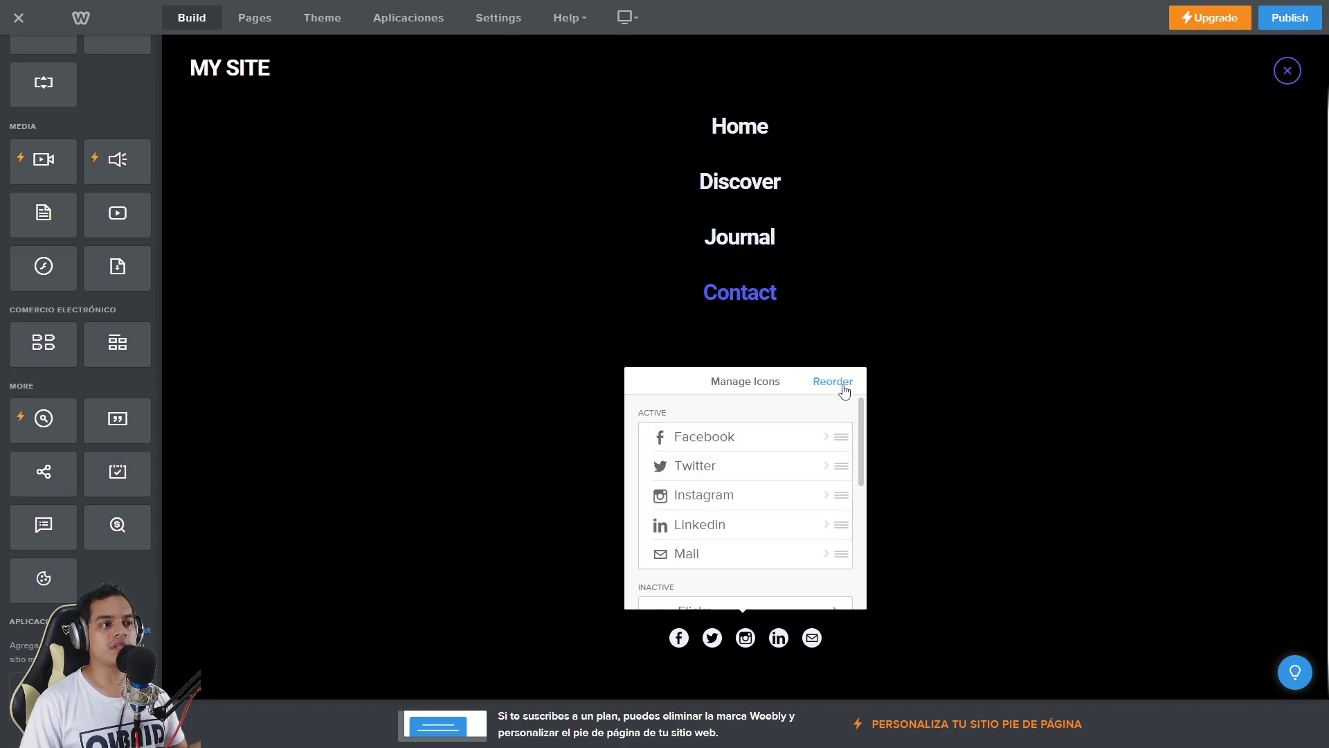
Examine the Facebook icon's profile URL and visibility settings, and return to the icon list.
left_click(720, 437)
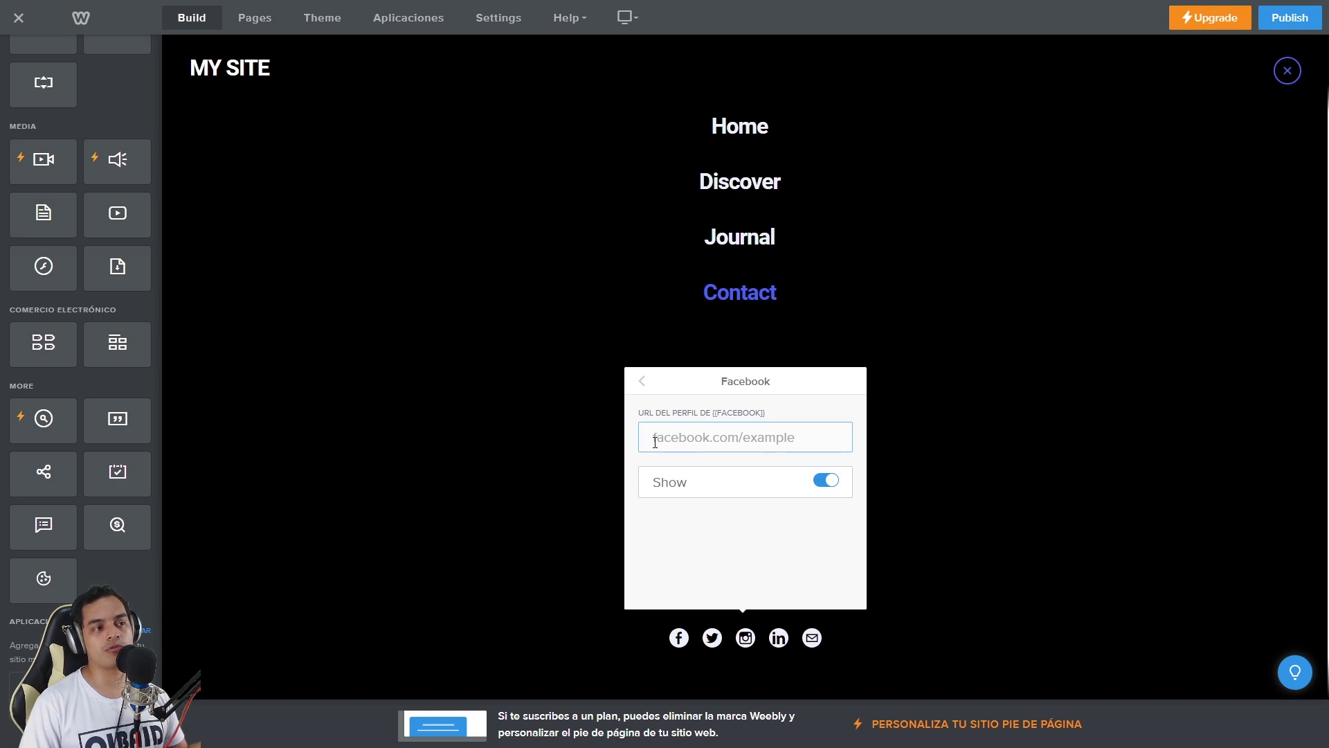
left_click(679, 410)
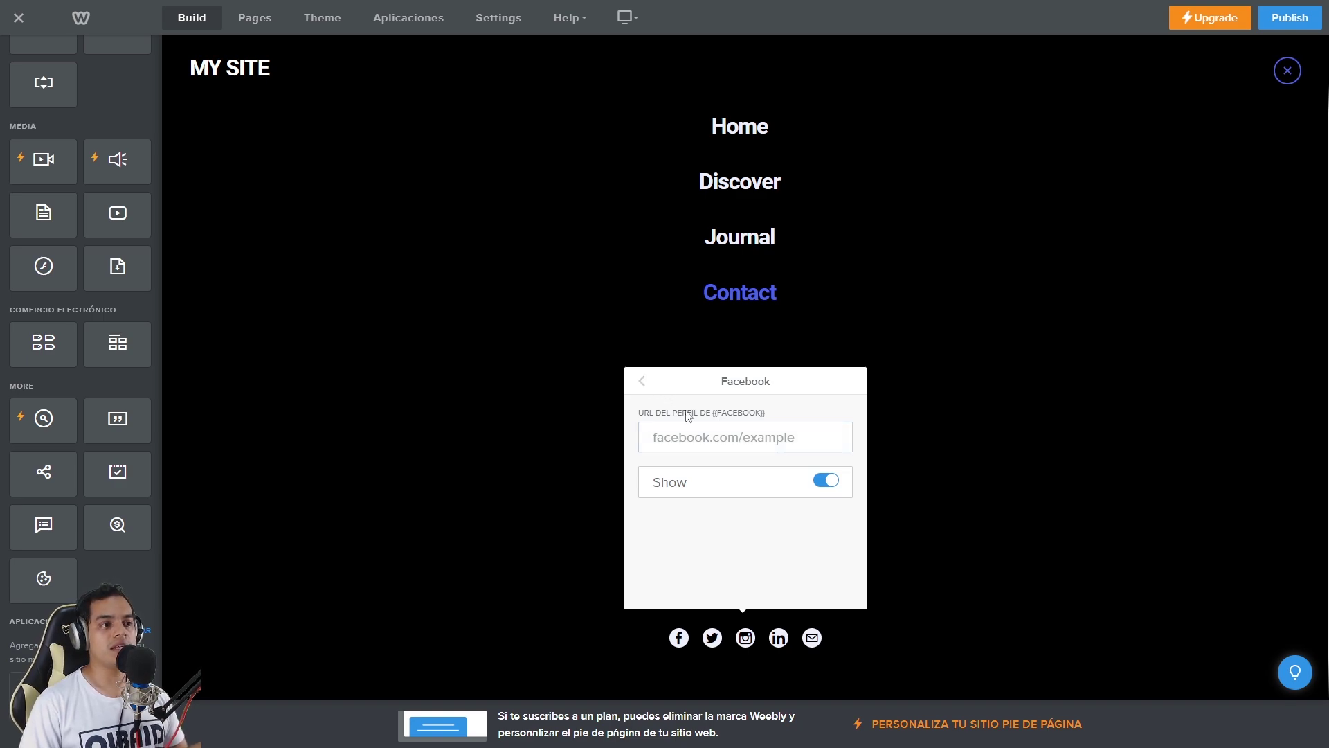
left_click(643, 387)
scroll(747, 443, "down", 2)
scroll(700, 451, "up", 2)
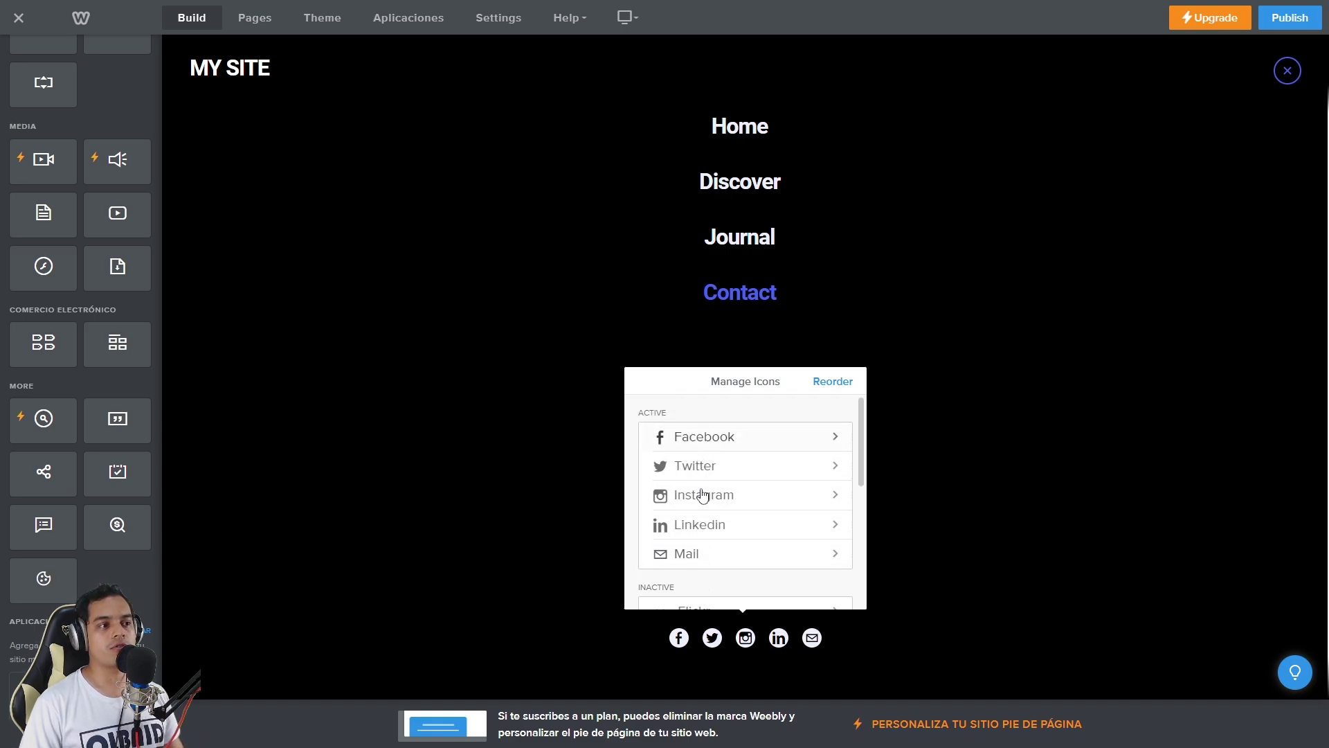
Hide the Linkedin icon from the site's social icons.
scroll(704, 511, "down", 2)
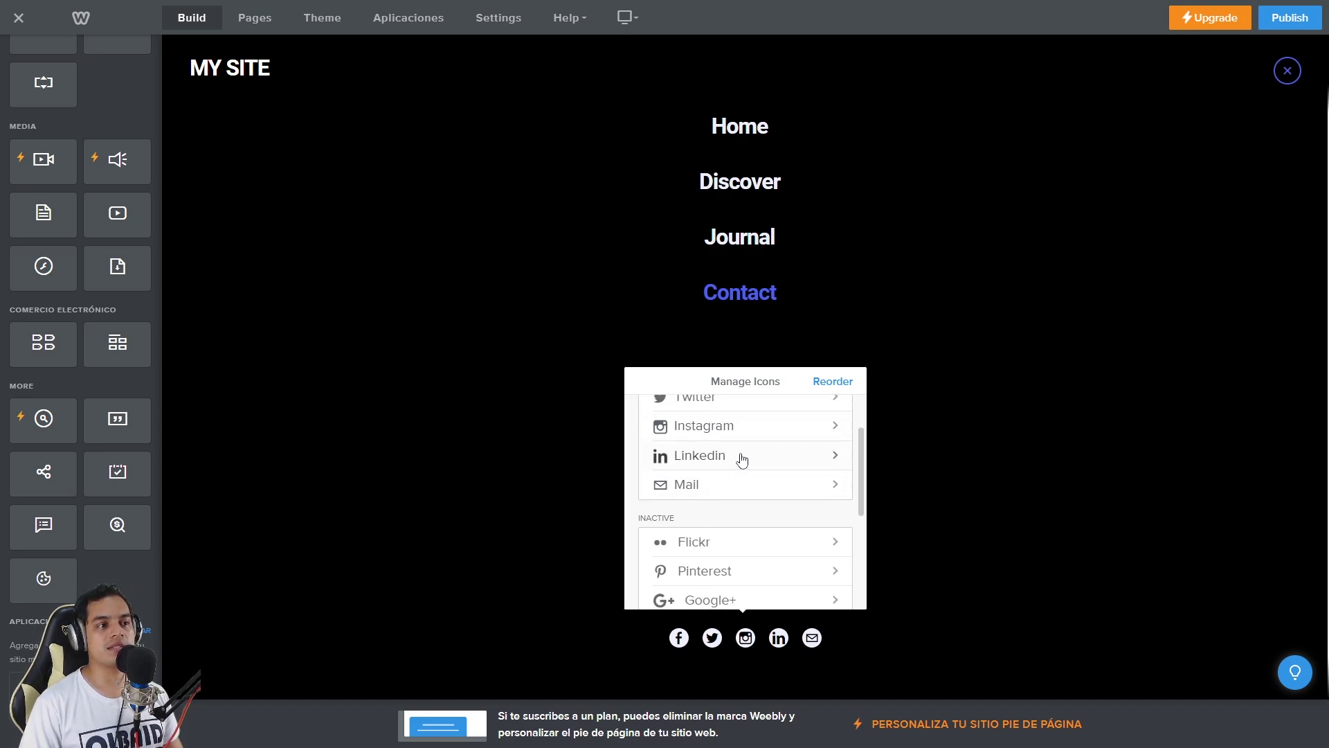
left_click(819, 461)
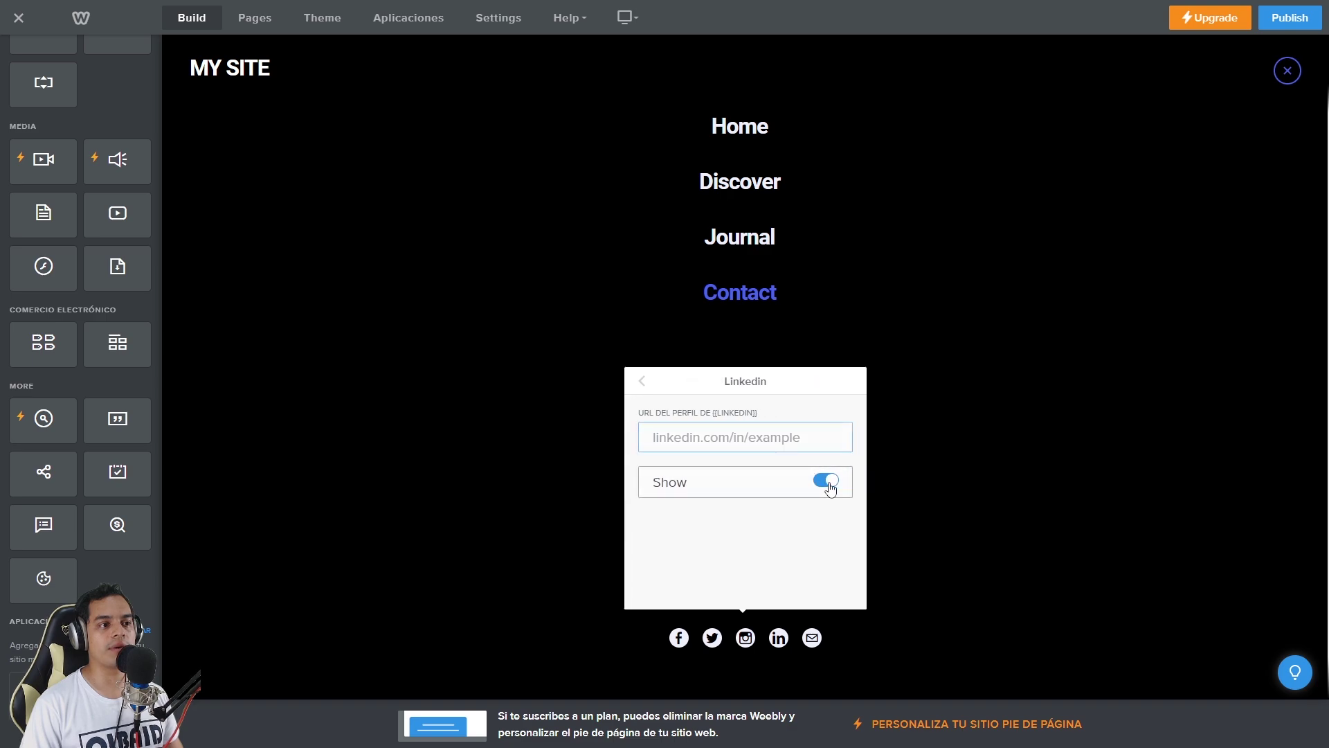
left_click(828, 487)
left_click(643, 381)
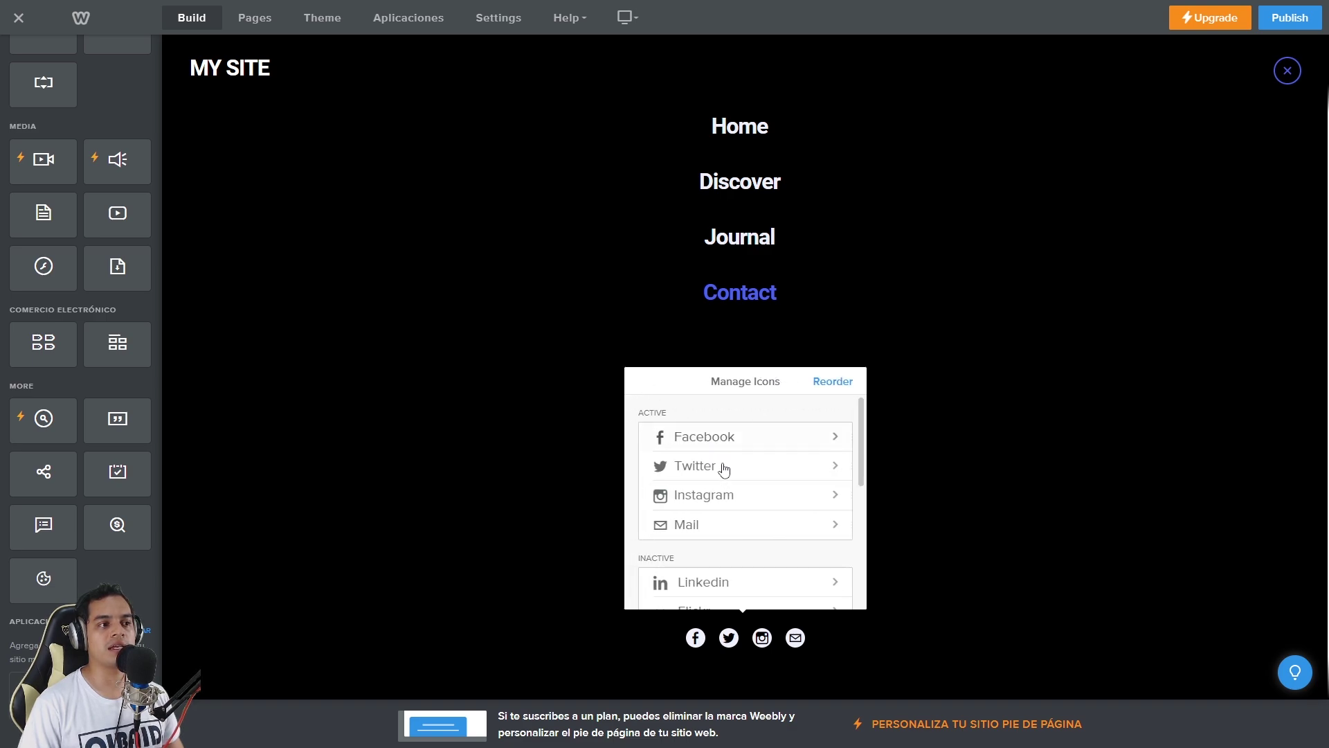
Show the YouTube icon among the site's social icons and close the icon manager.
scroll(724, 467, "down", 3)
scroll(795, 490, "down", 4)
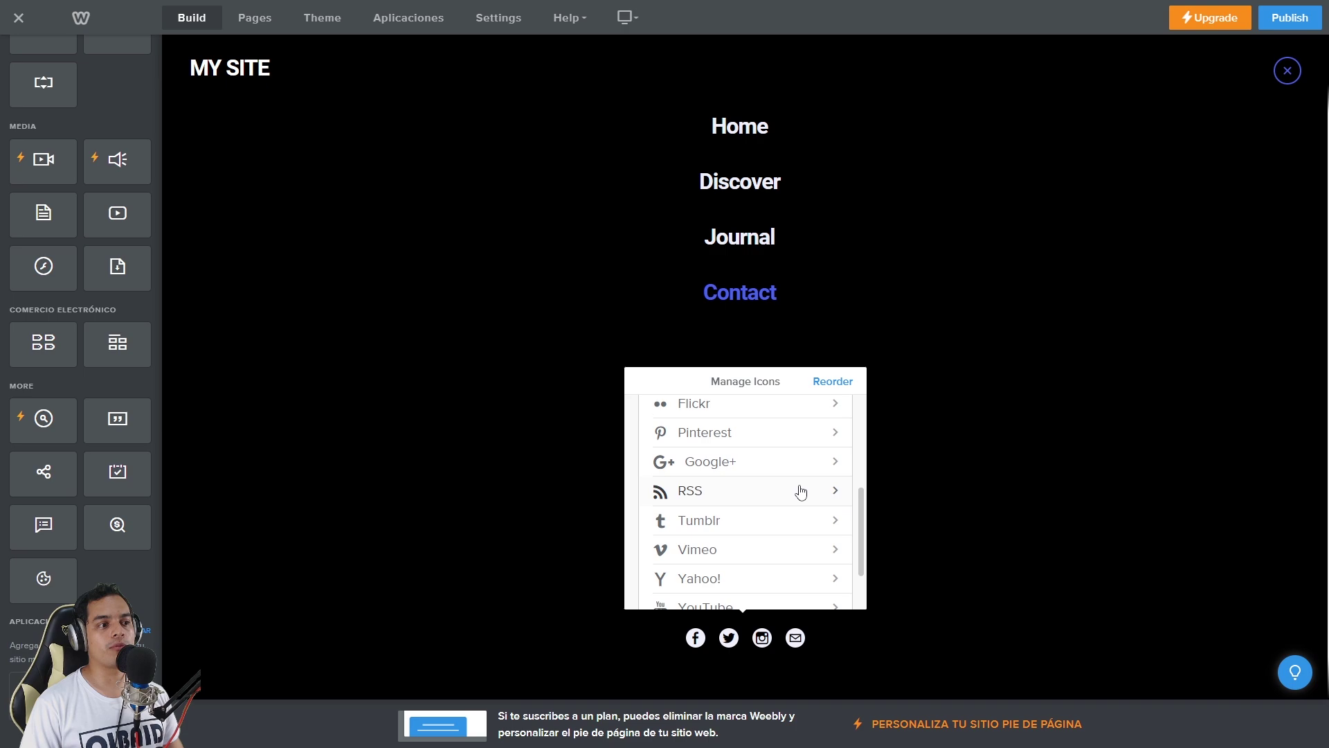
left_click(823, 539)
left_click(826, 481)
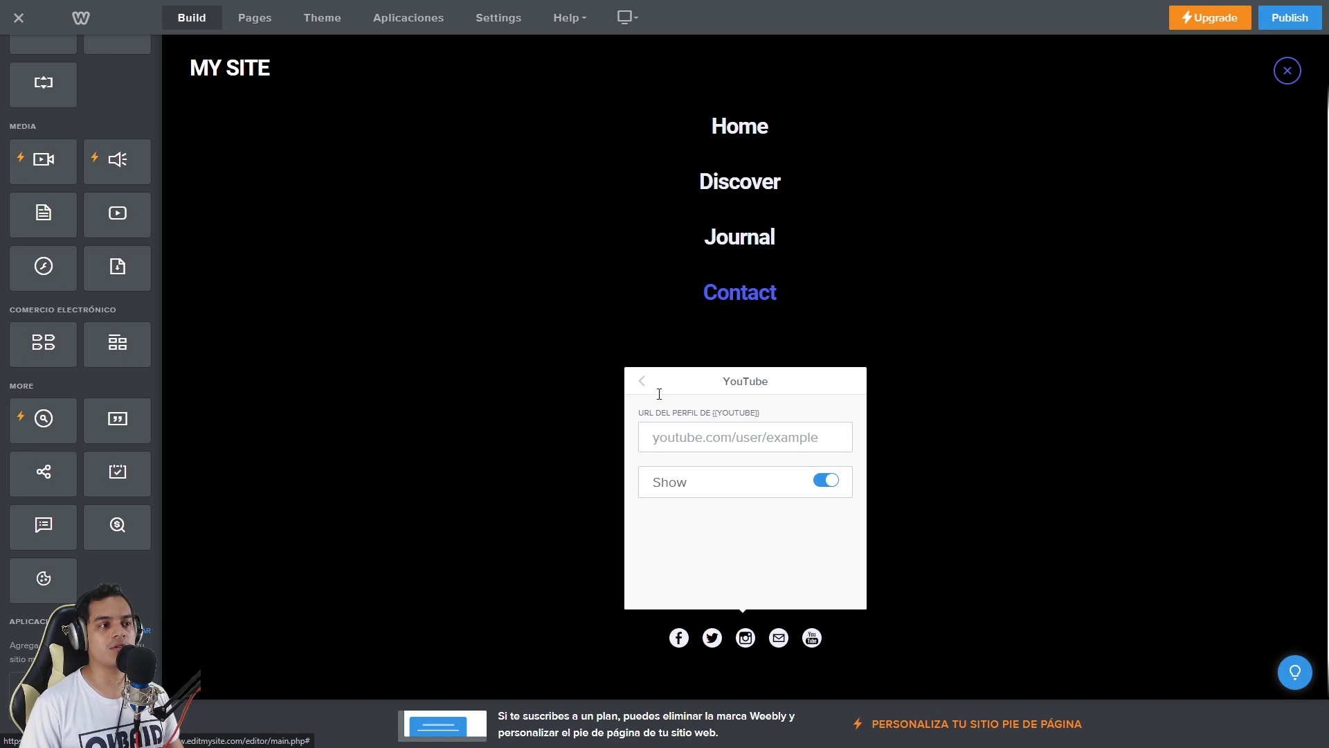
left_click(641, 381)
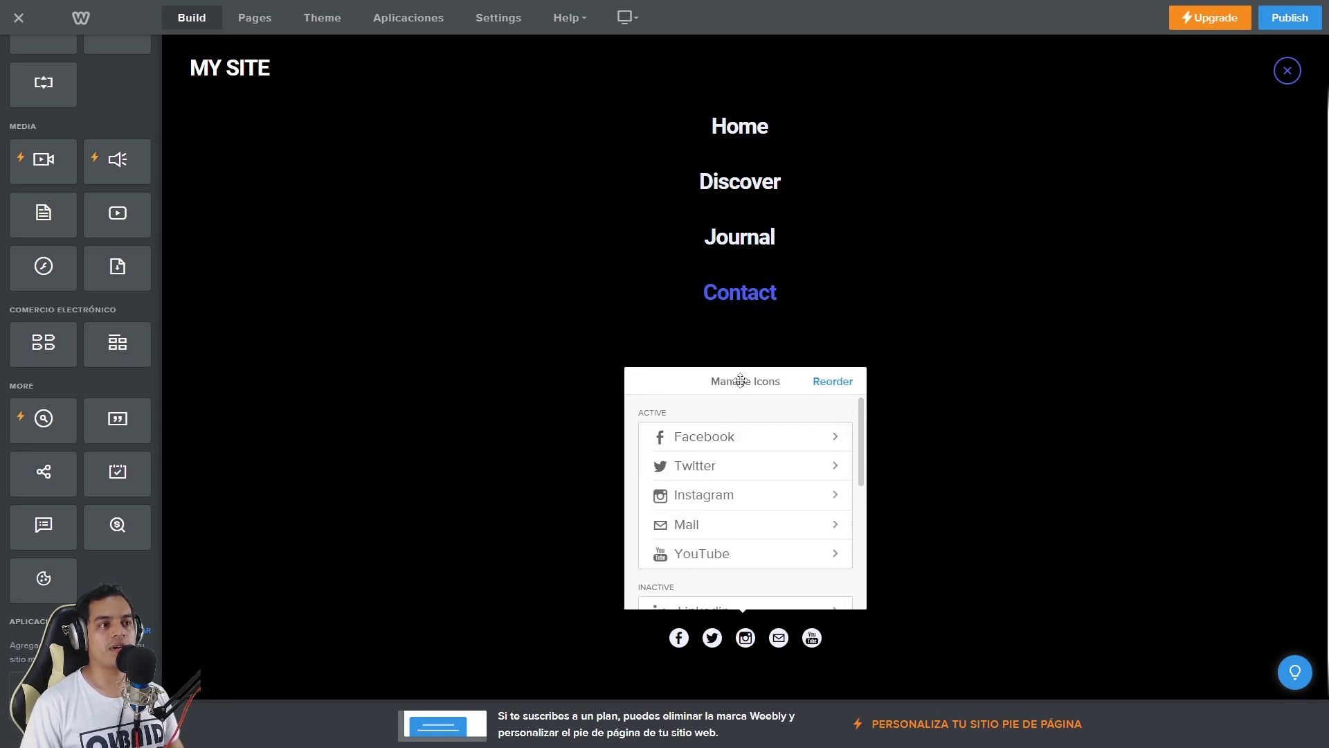
scroll(742, 439, "down", 5)
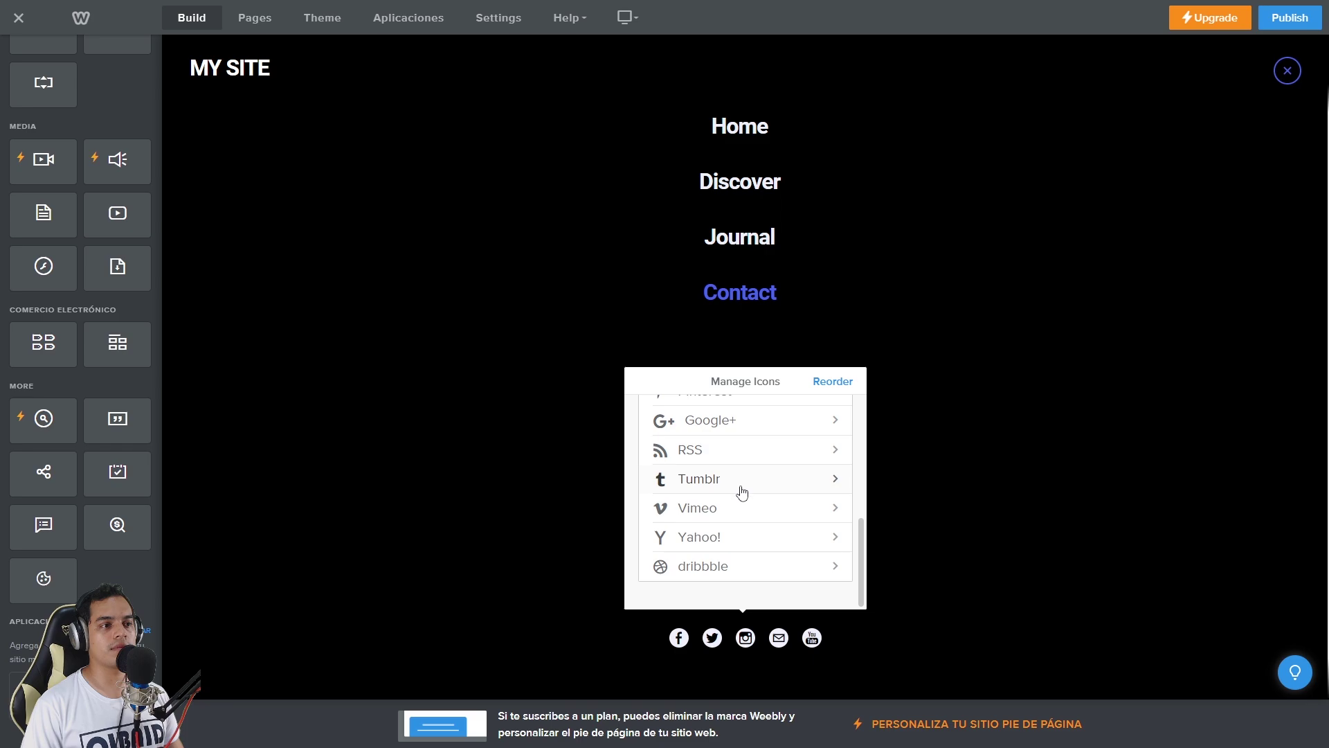
scroll(744, 489, "up", 5)
left_click(966, 471)
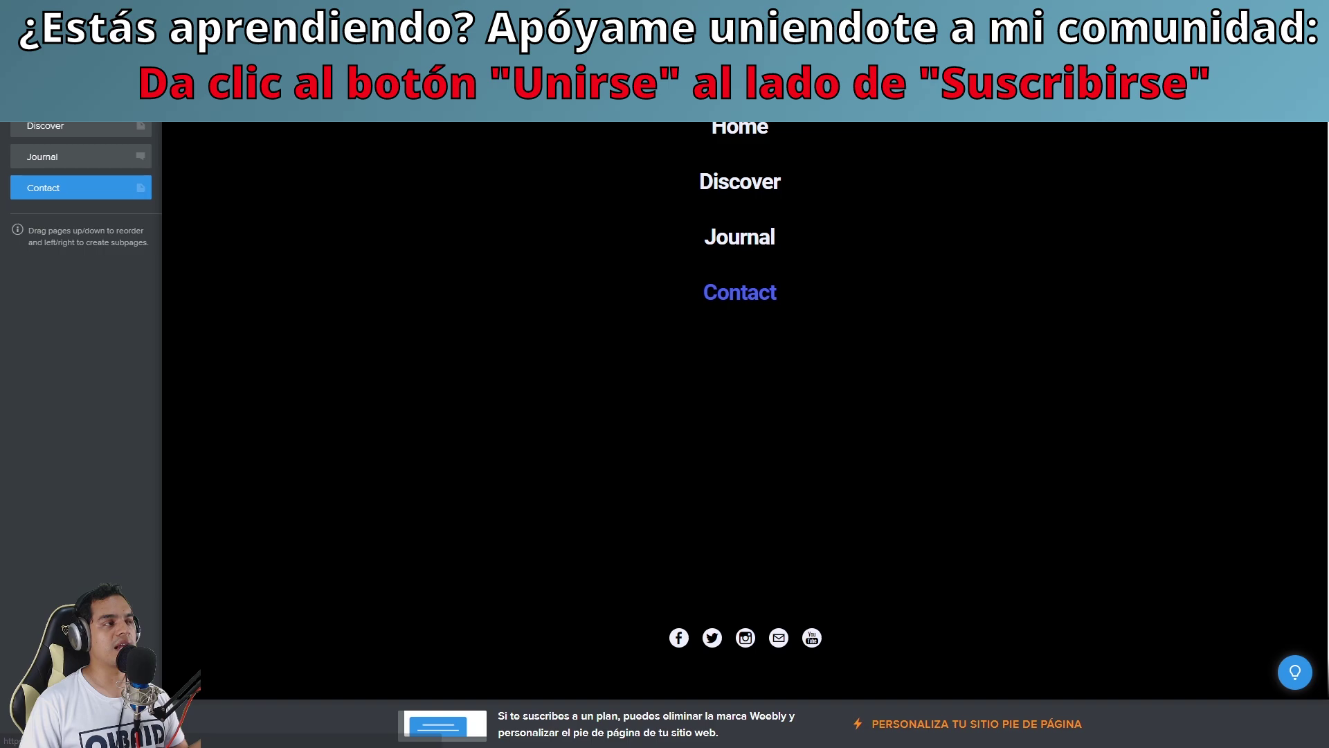
Examine the Home page's settings and the page types available for adding a new page.
left_click(43, 188)
left_click(57, 127)
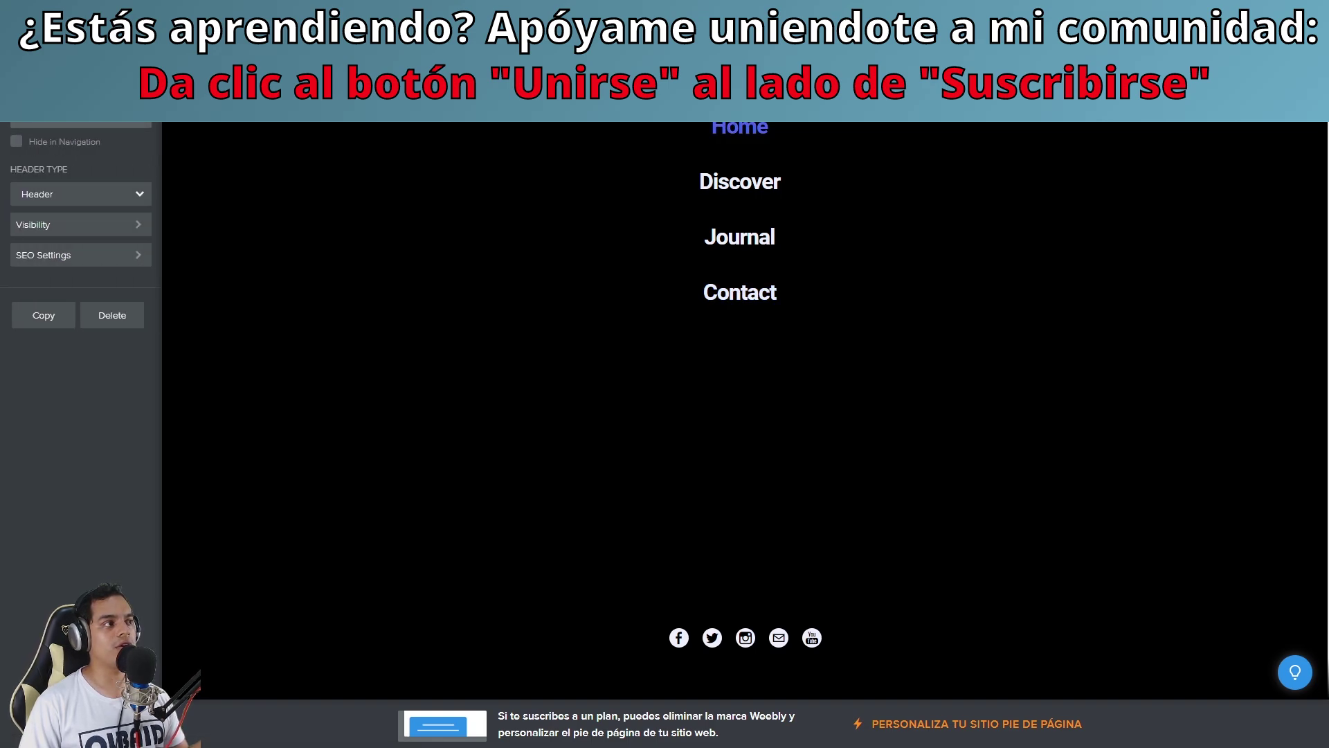
left_click(17, 104)
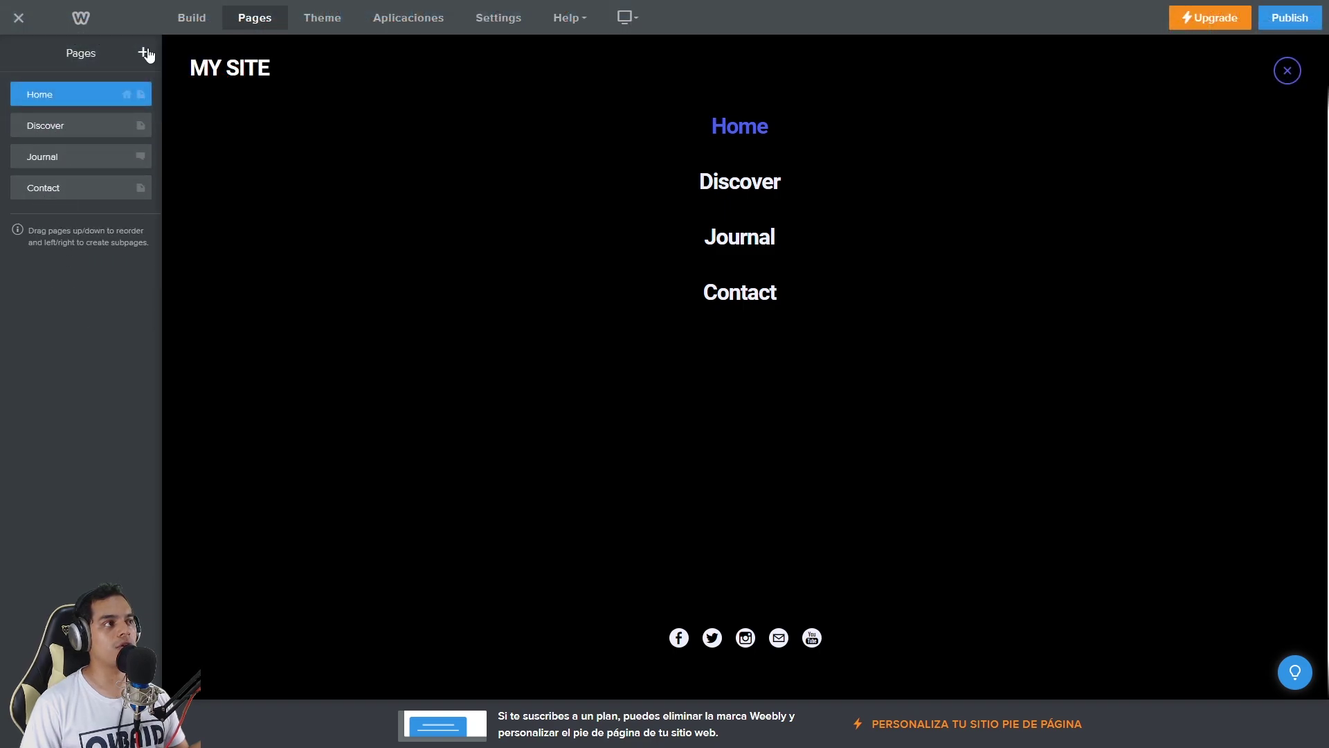
left_click(144, 53)
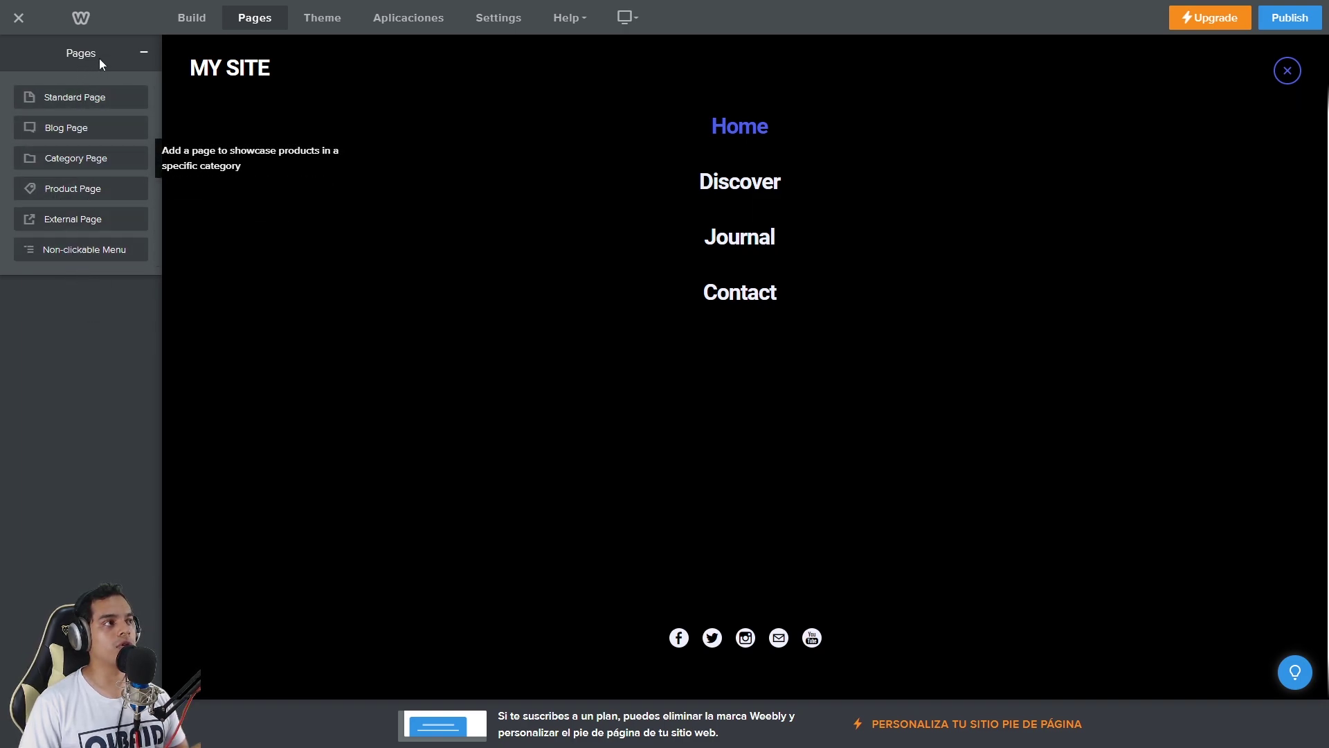
left_click(146, 53)
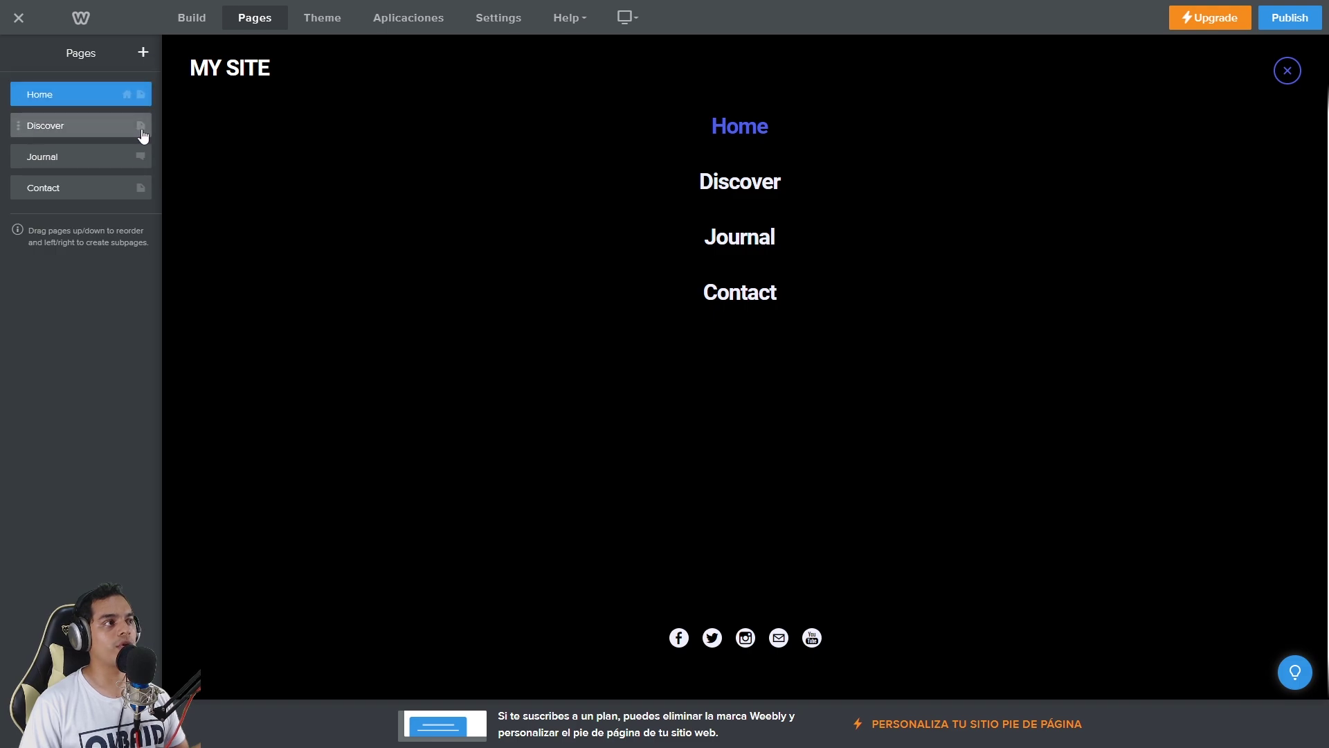
Delete the Discover page from the site and check the site navigation.
left_click(117, 132)
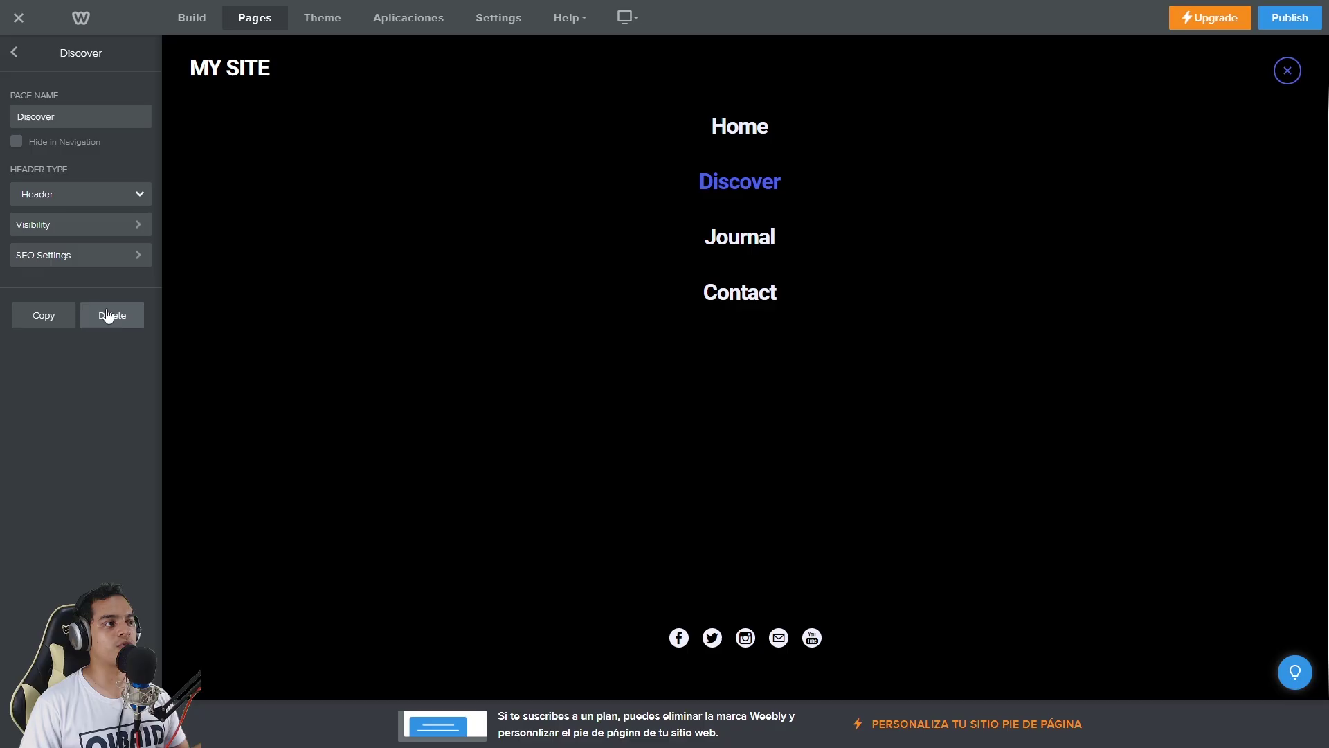
left_click(105, 317)
left_click(710, 396)
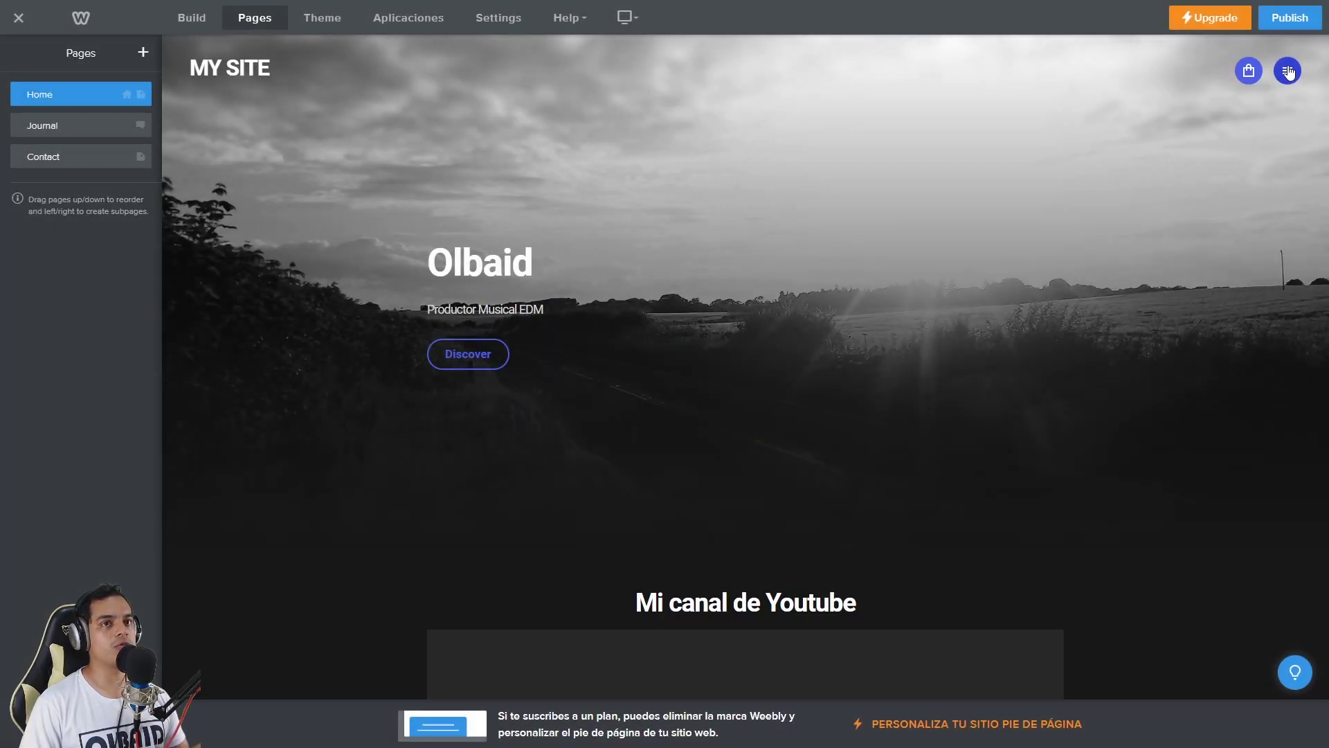
left_click(1286, 70)
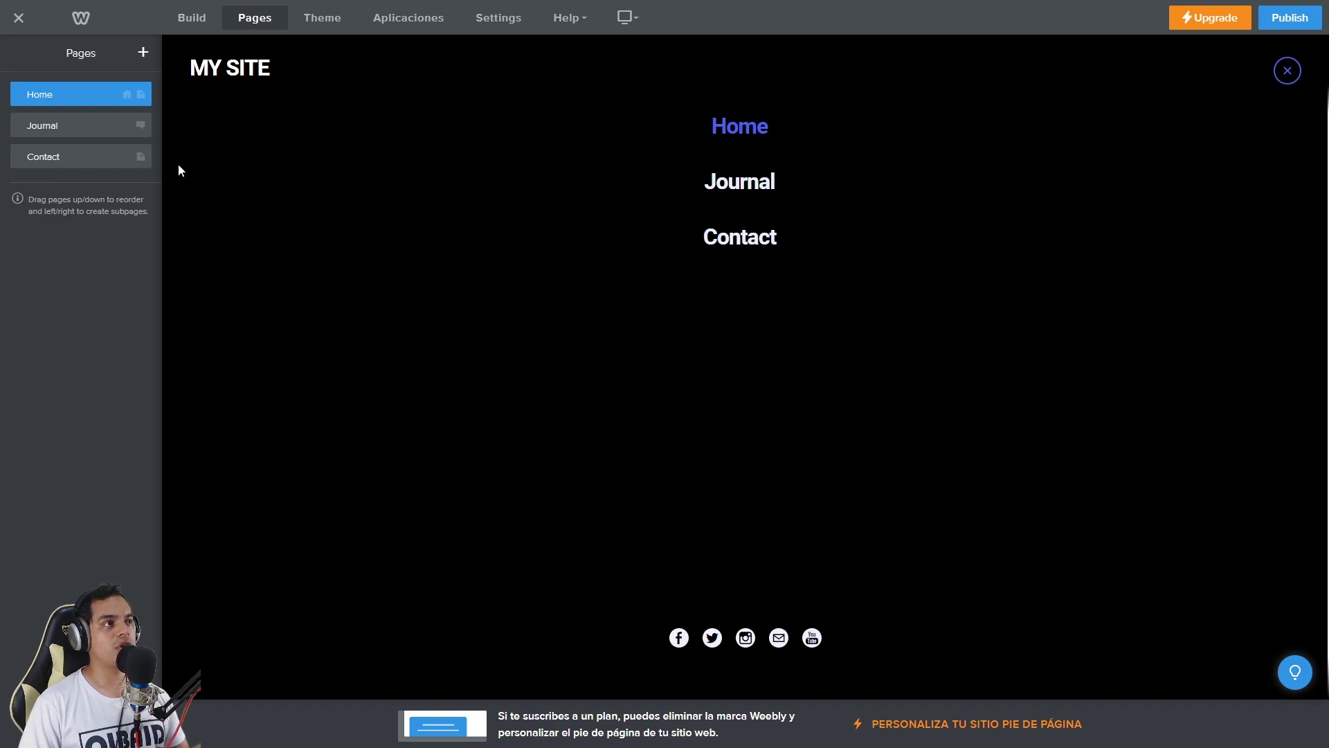
Try the theme's light variant (Luz) and switch back to the dark one (Oscuro).
left_click(336, 28)
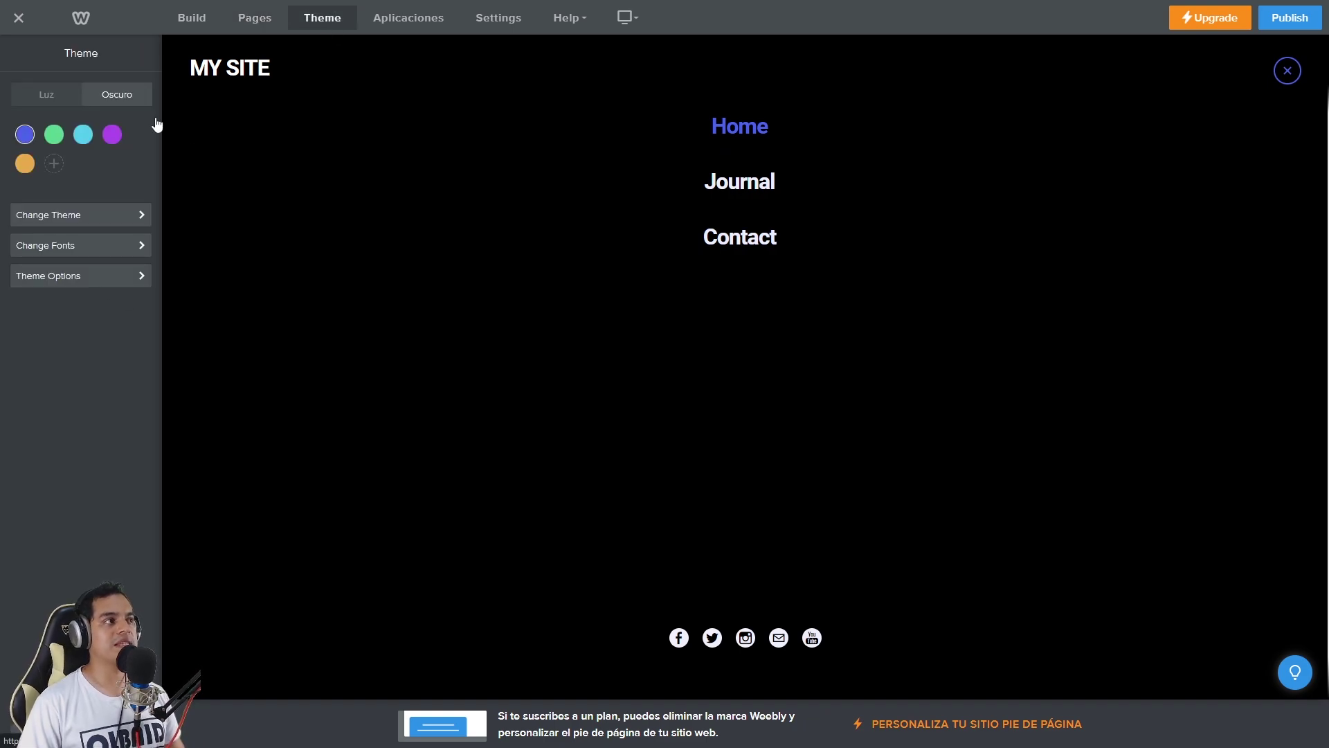
left_click(97, 103)
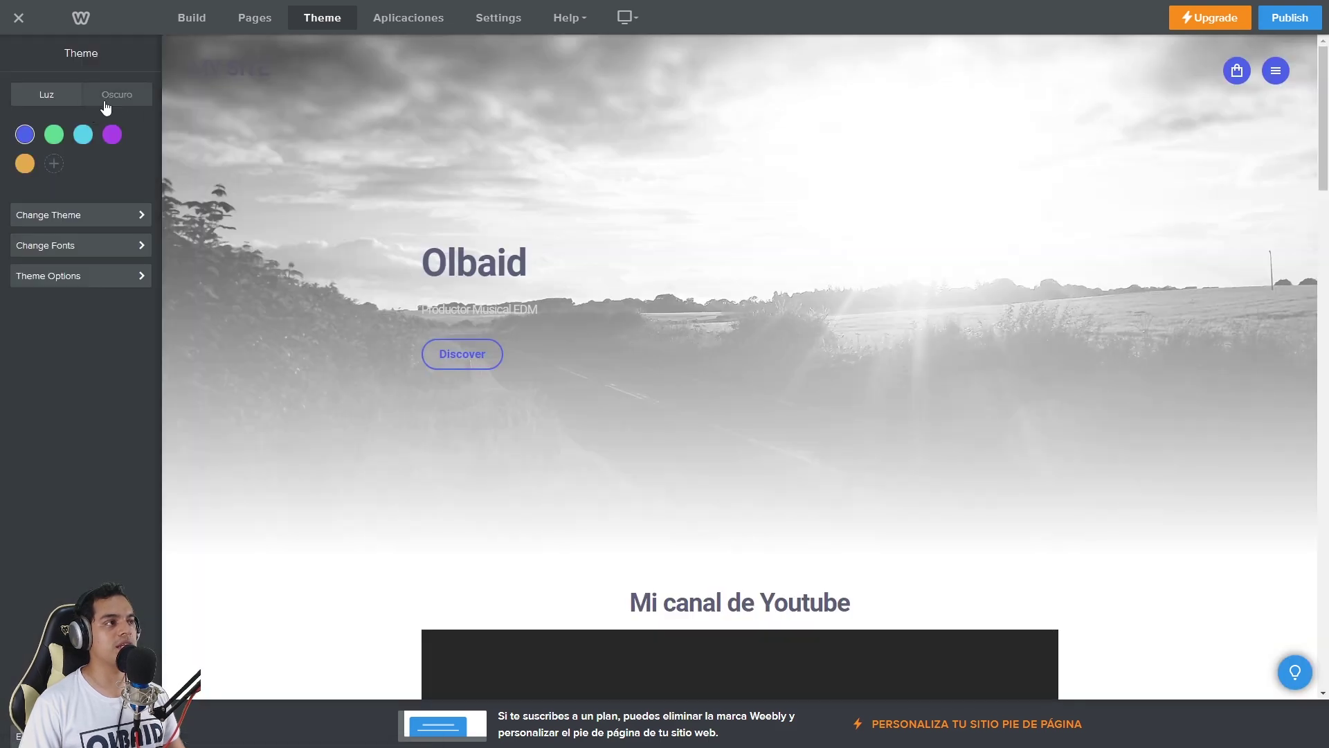
left_click(115, 95)
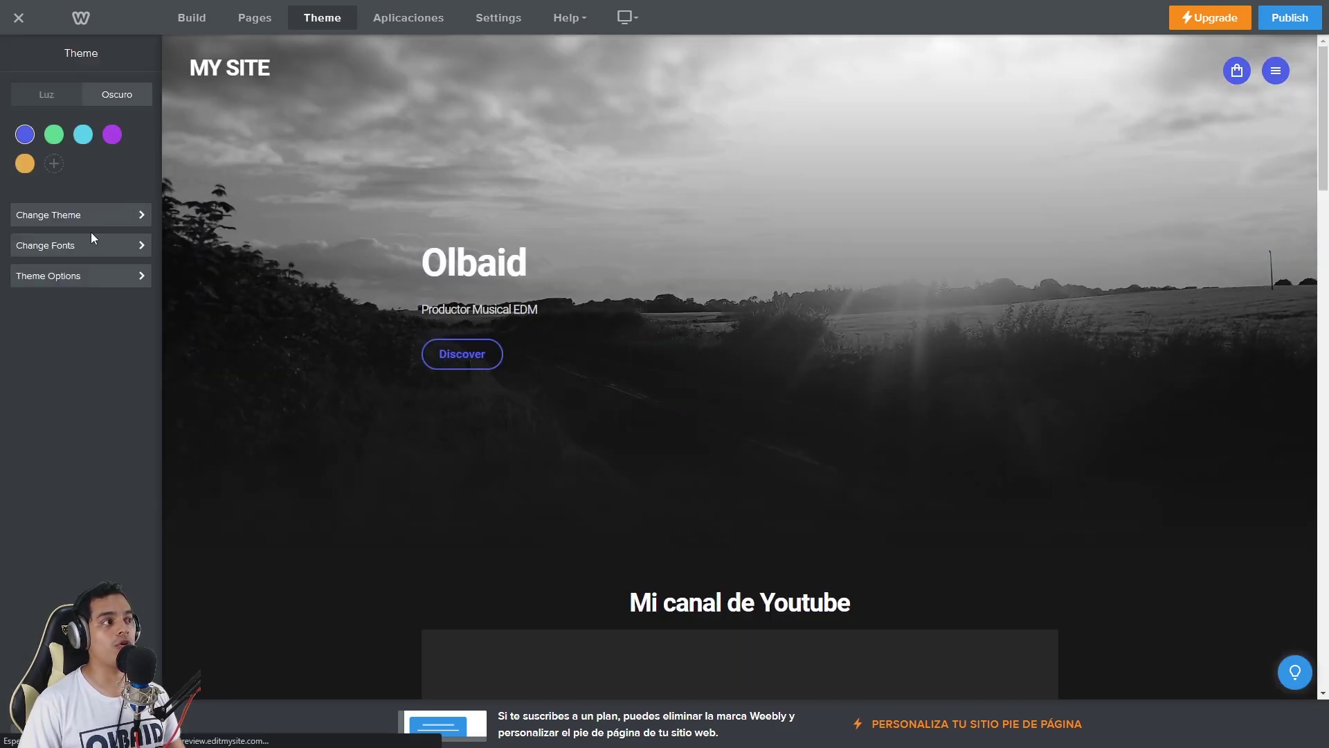
Set the theme's site title font to Cantarell and return to the list of font design options.
left_click(57, 246)
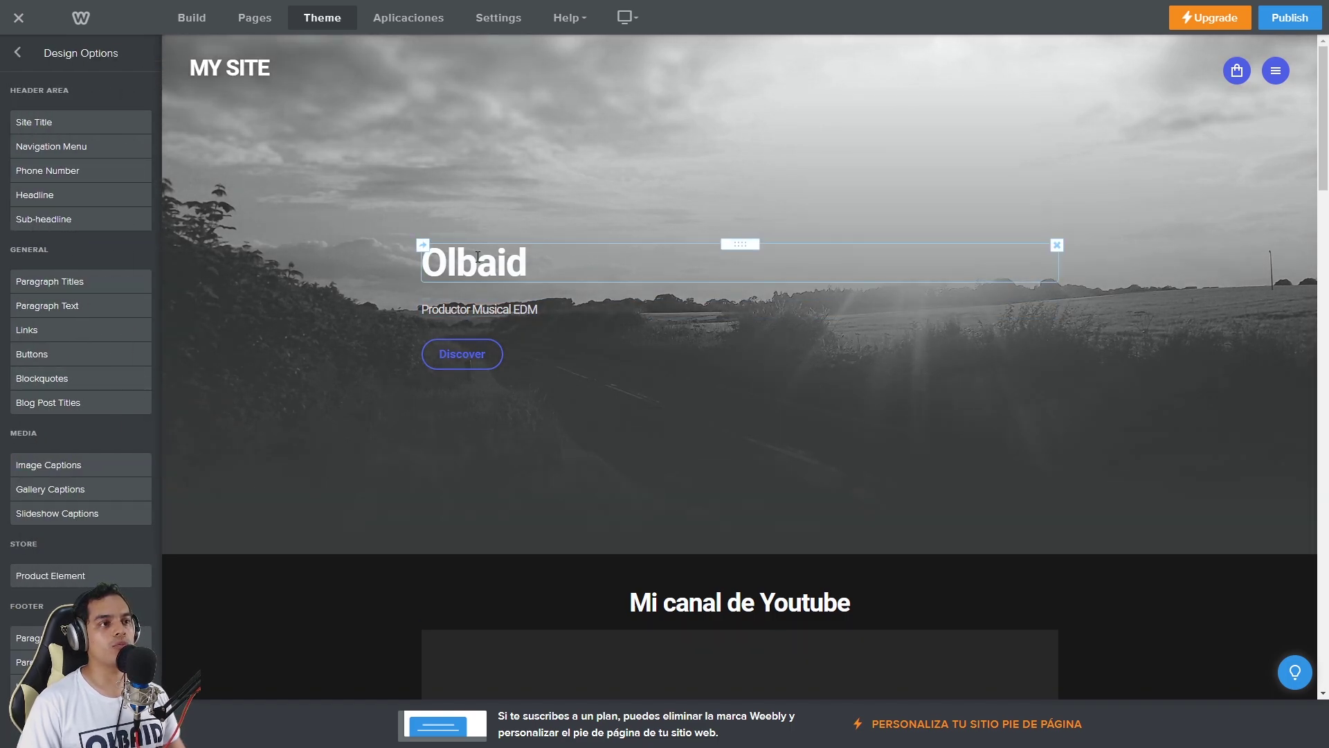
left_click(477, 257)
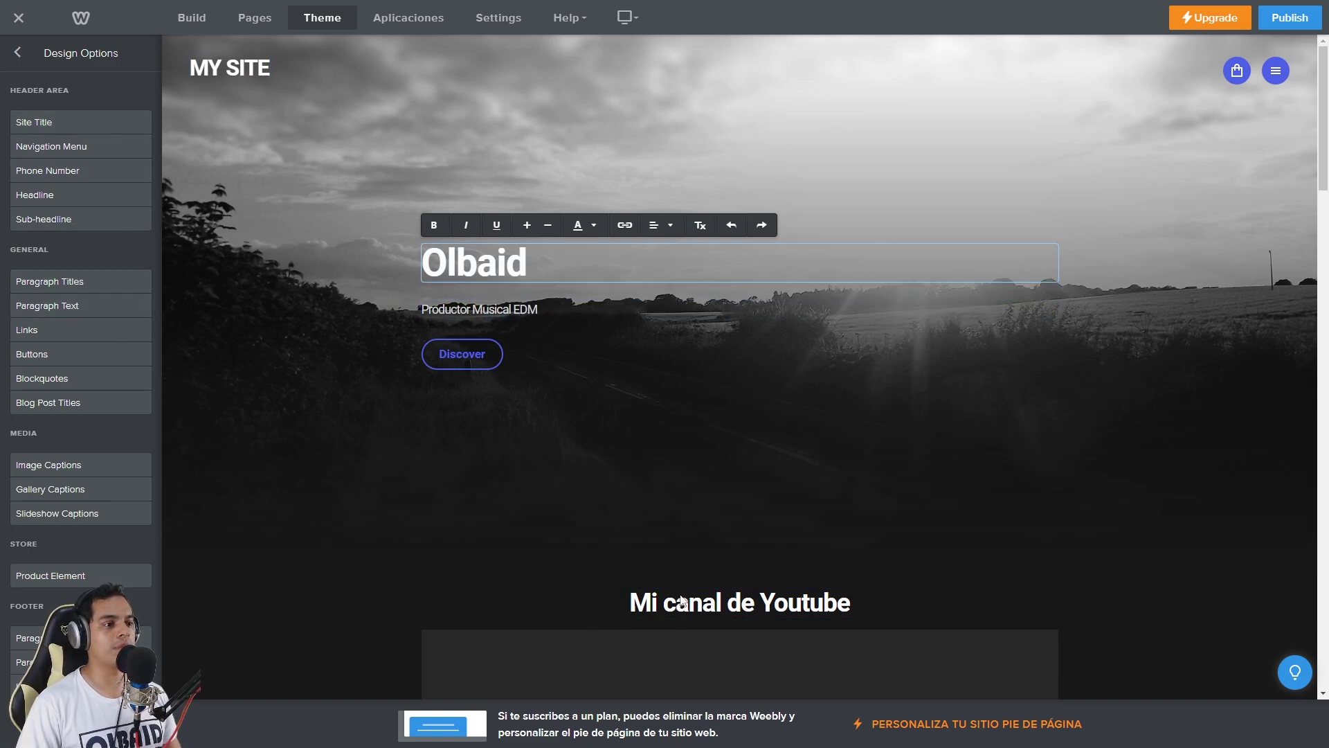
scroll(712, 454, "down", 2)
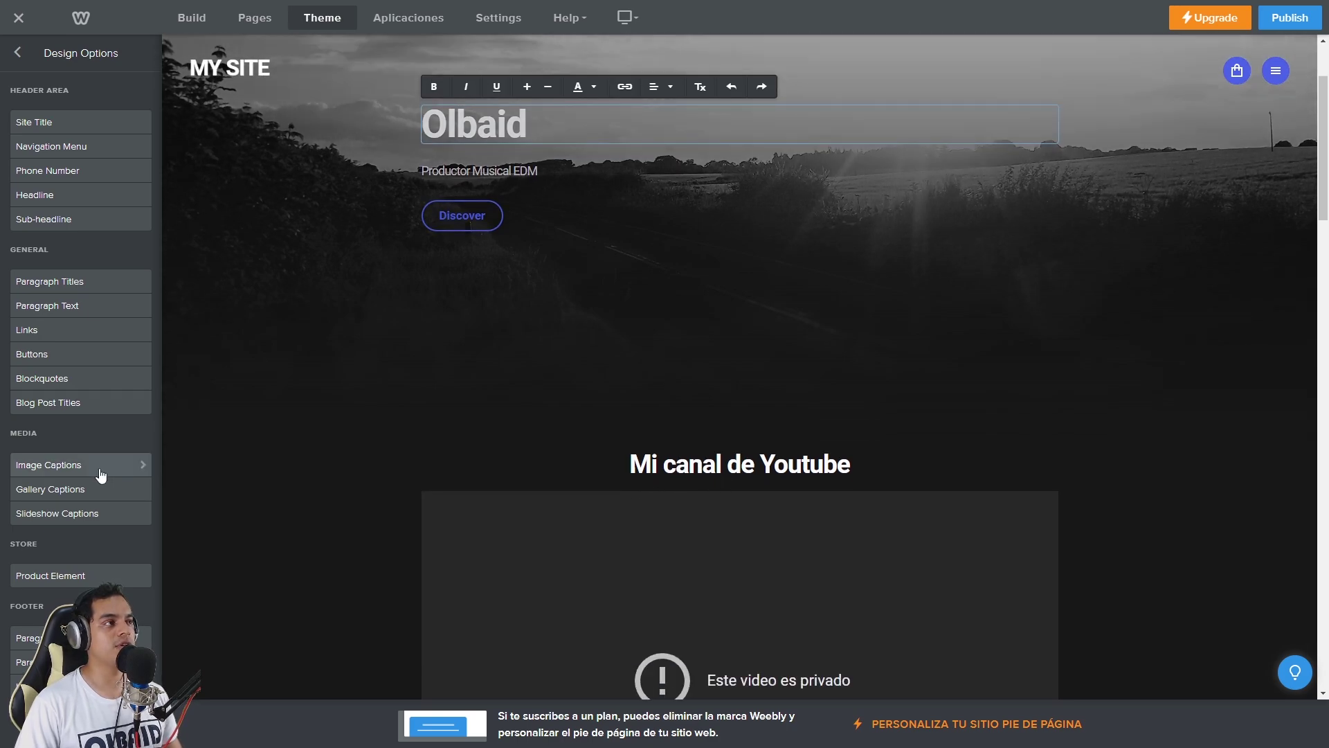
left_click(86, 125)
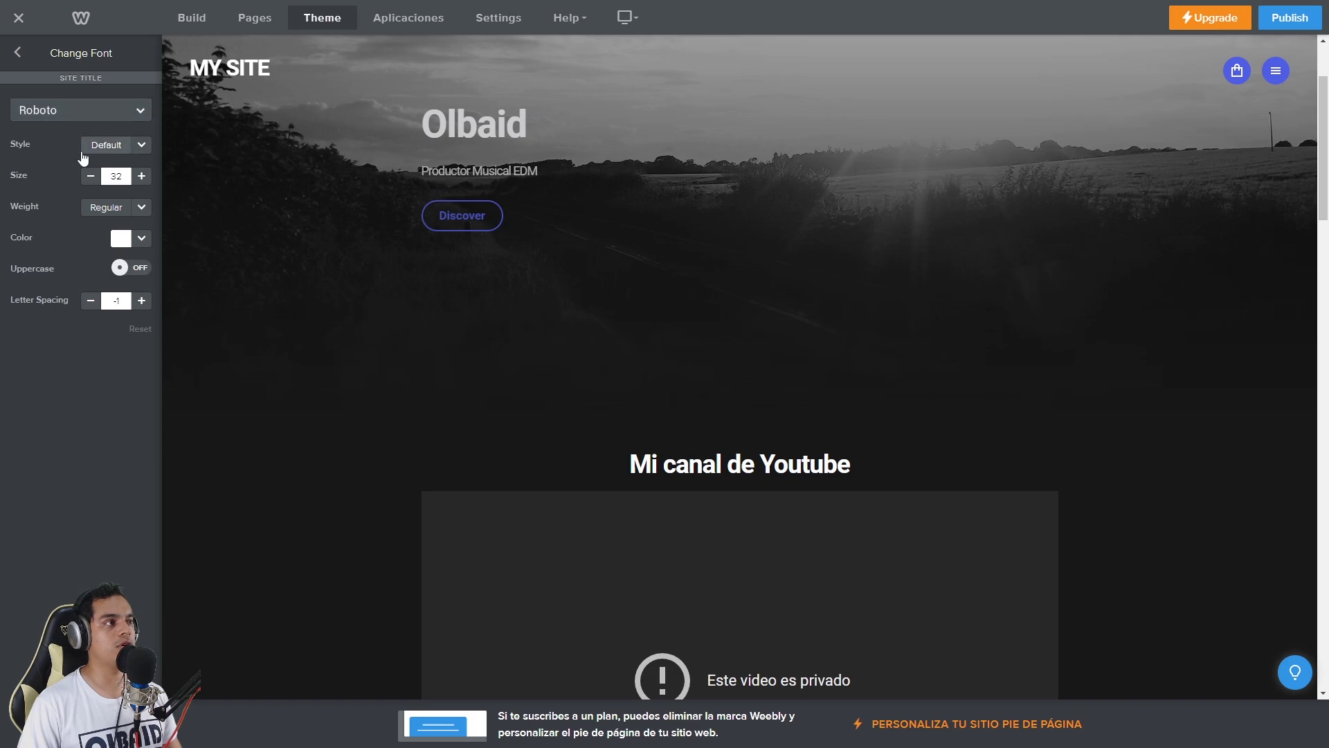
left_click(111, 144)
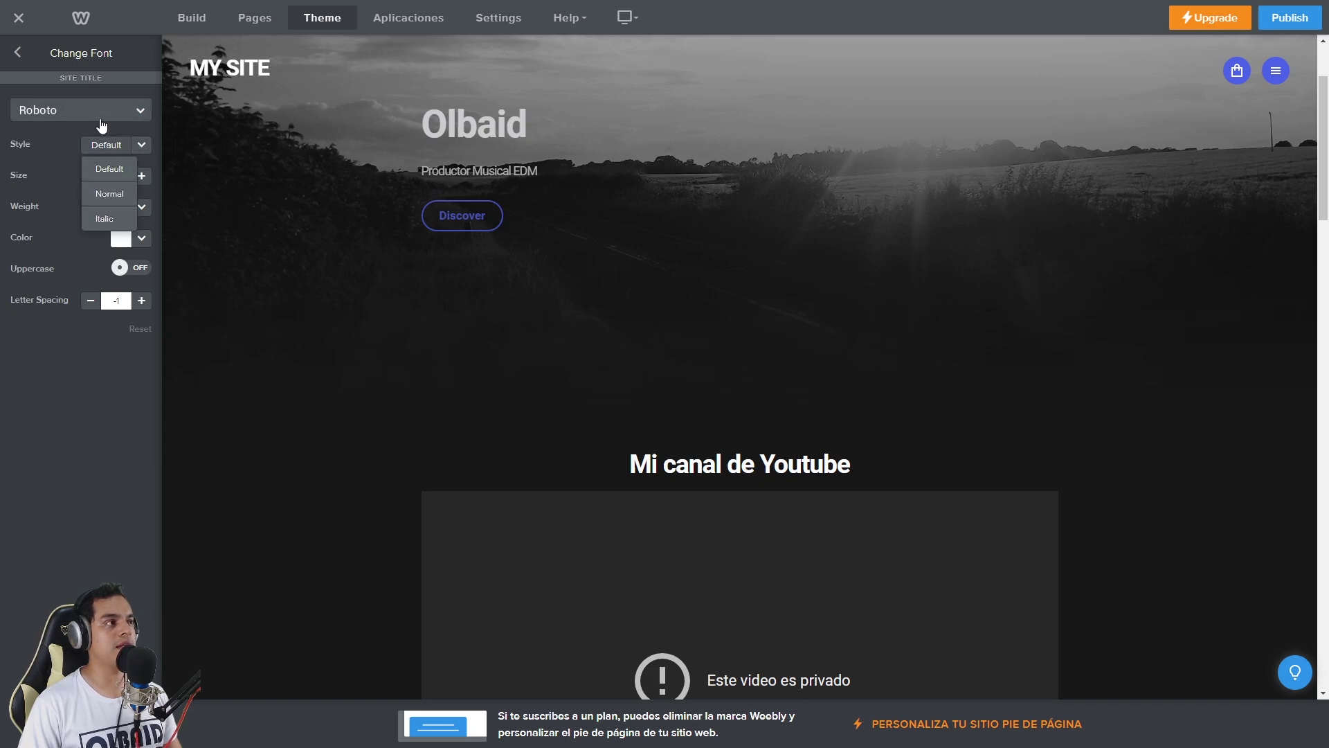
left_click(76, 110)
left_click(72, 333)
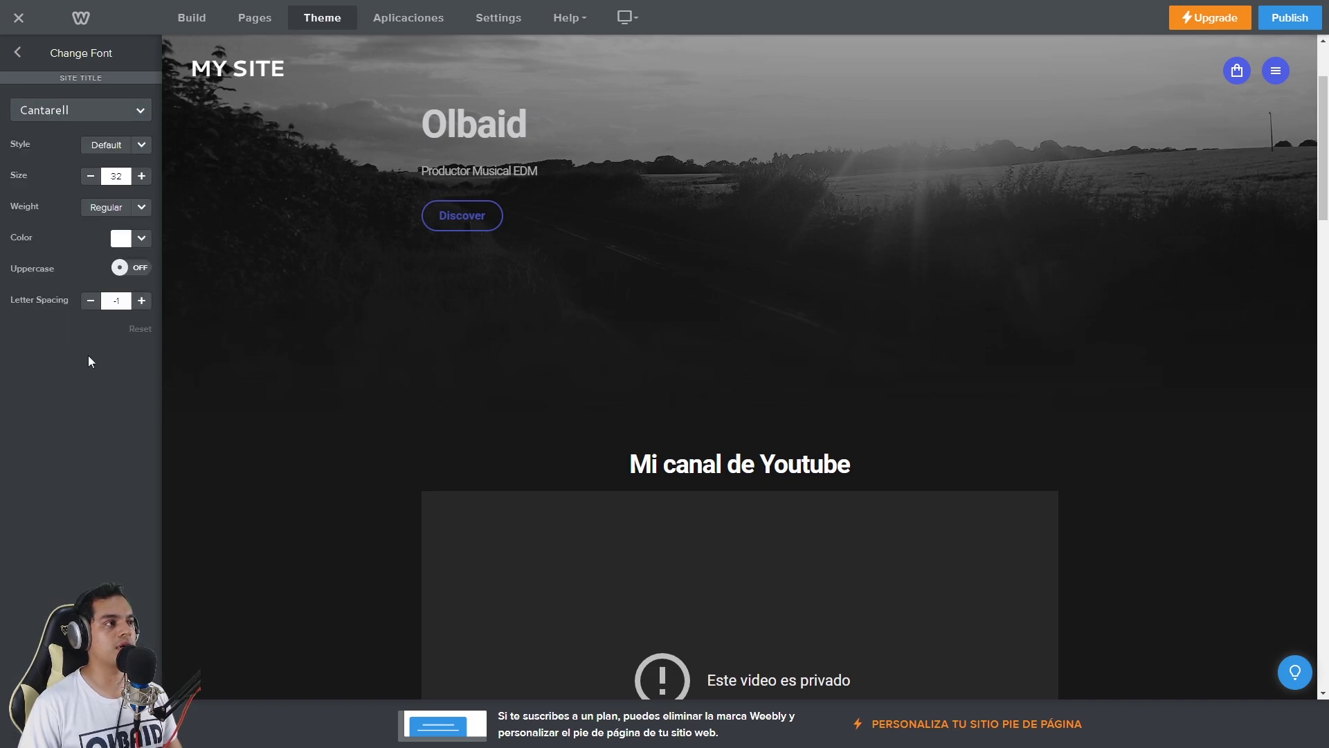
left_click(253, 70)
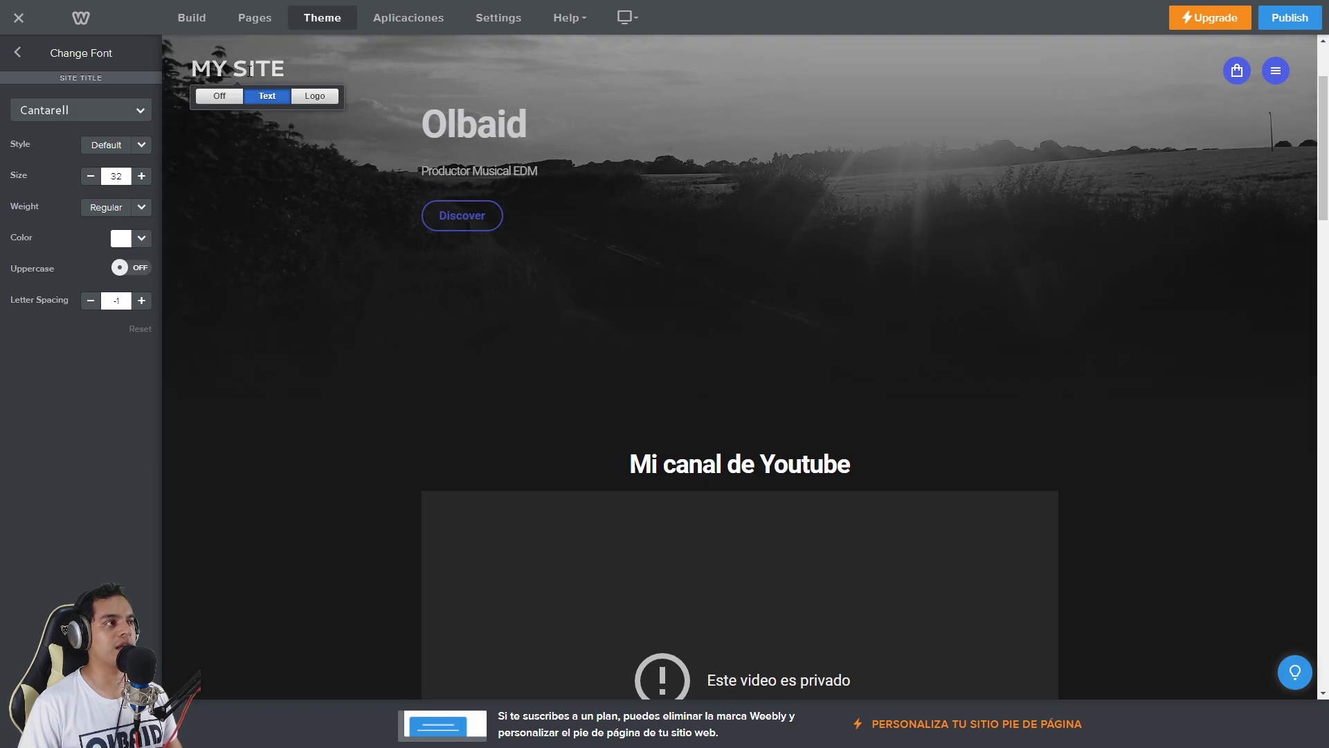
left_click(18, 54)
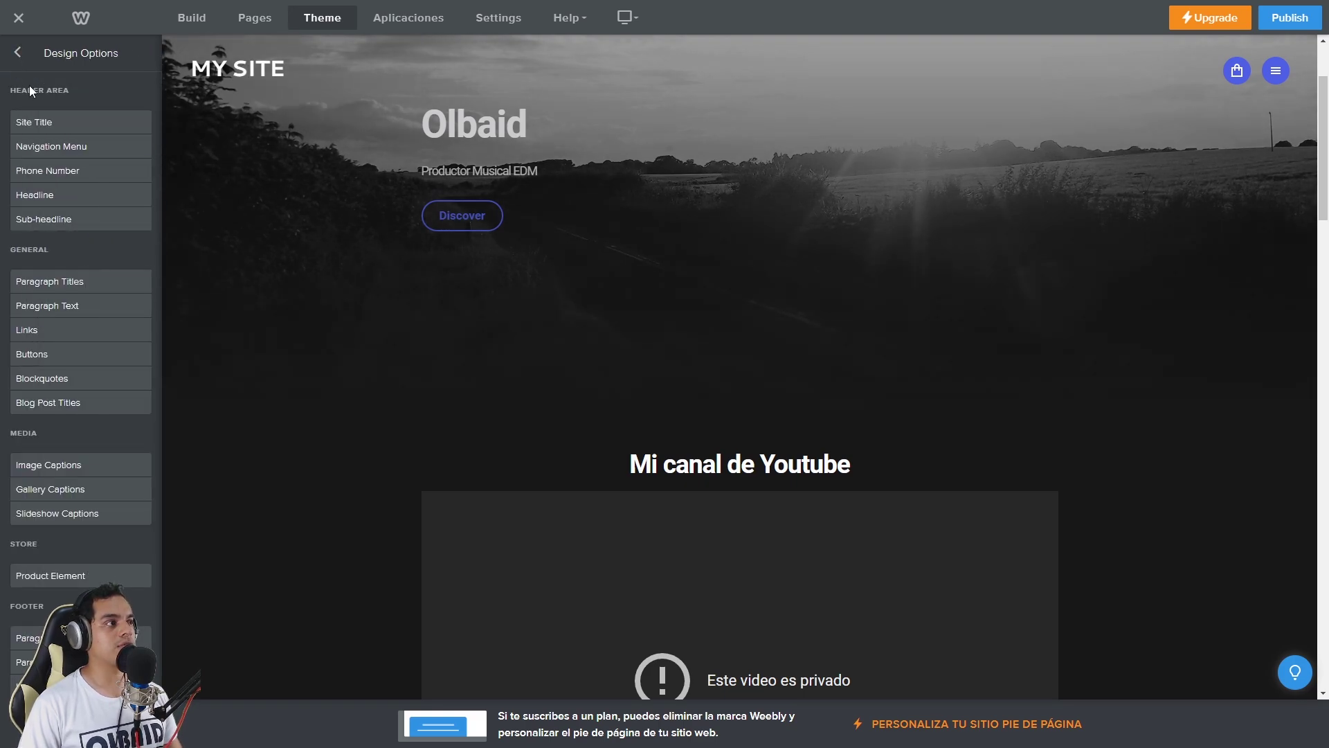
Set the theme's paragraph titles font to Cabin.
left_click(69, 281)
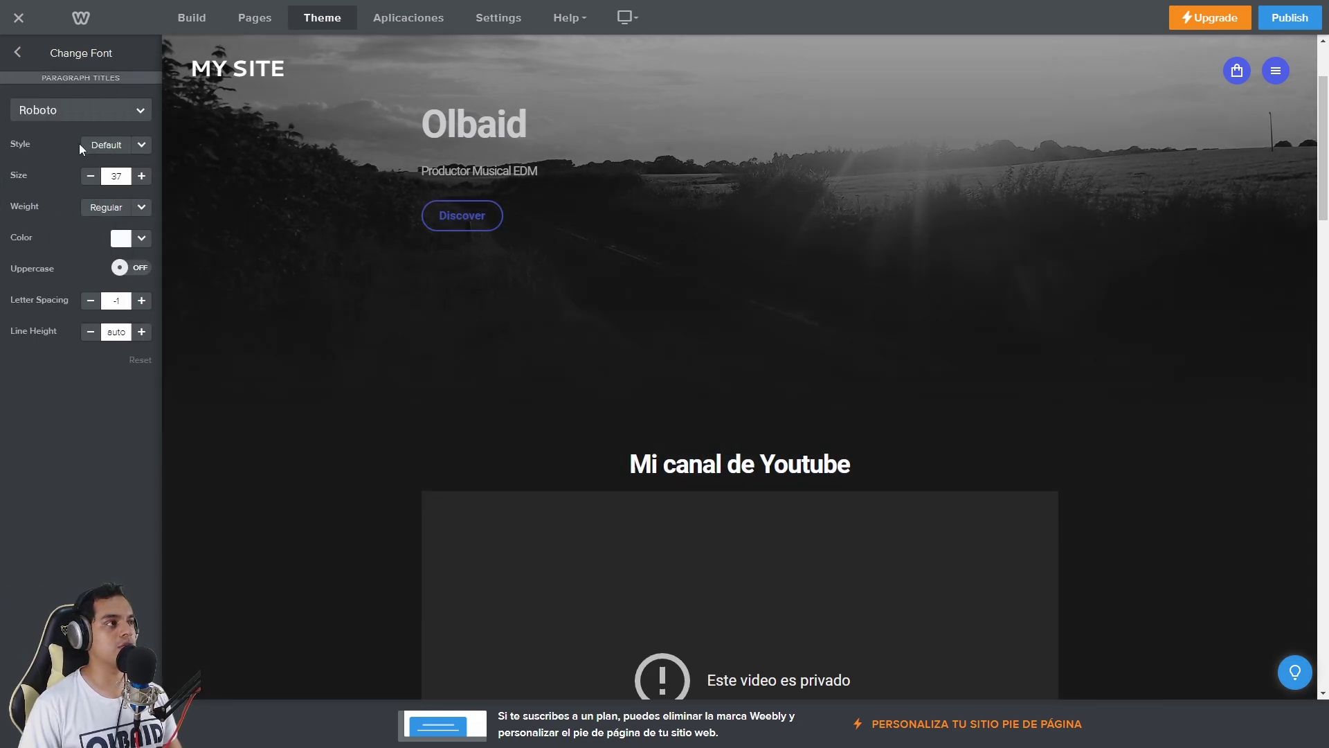
left_click(132, 110)
left_click(56, 310)
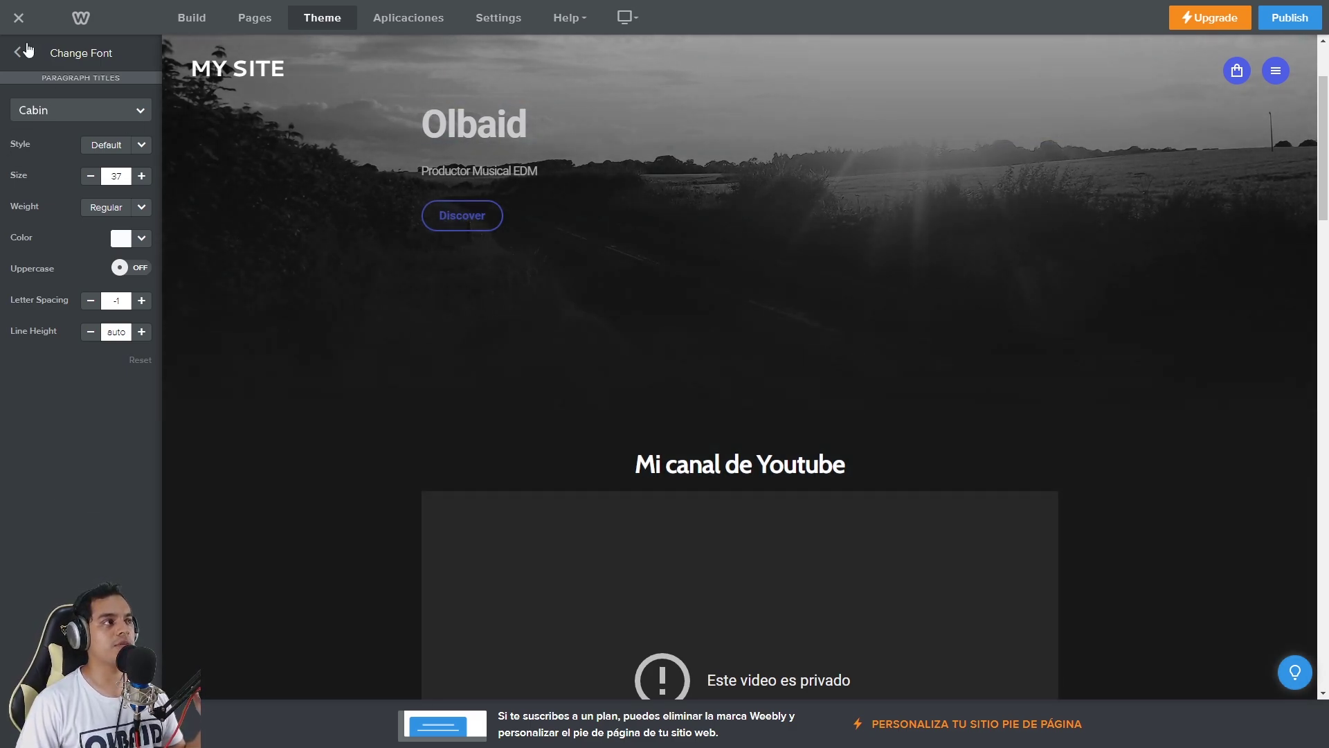
Leave the paragraph titles font options, look over the App Center and return to the site editor.
left_click(16, 53)
left_click(410, 19)
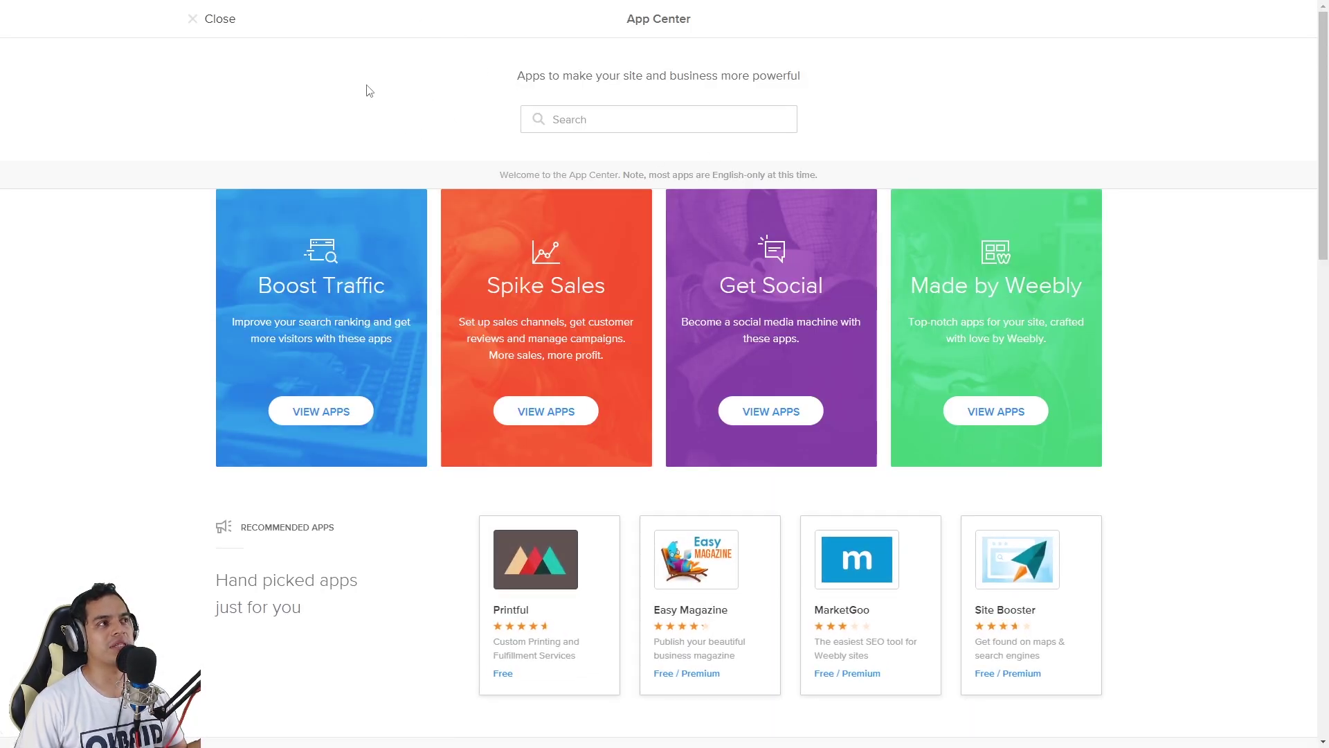
left_click(203, 26)
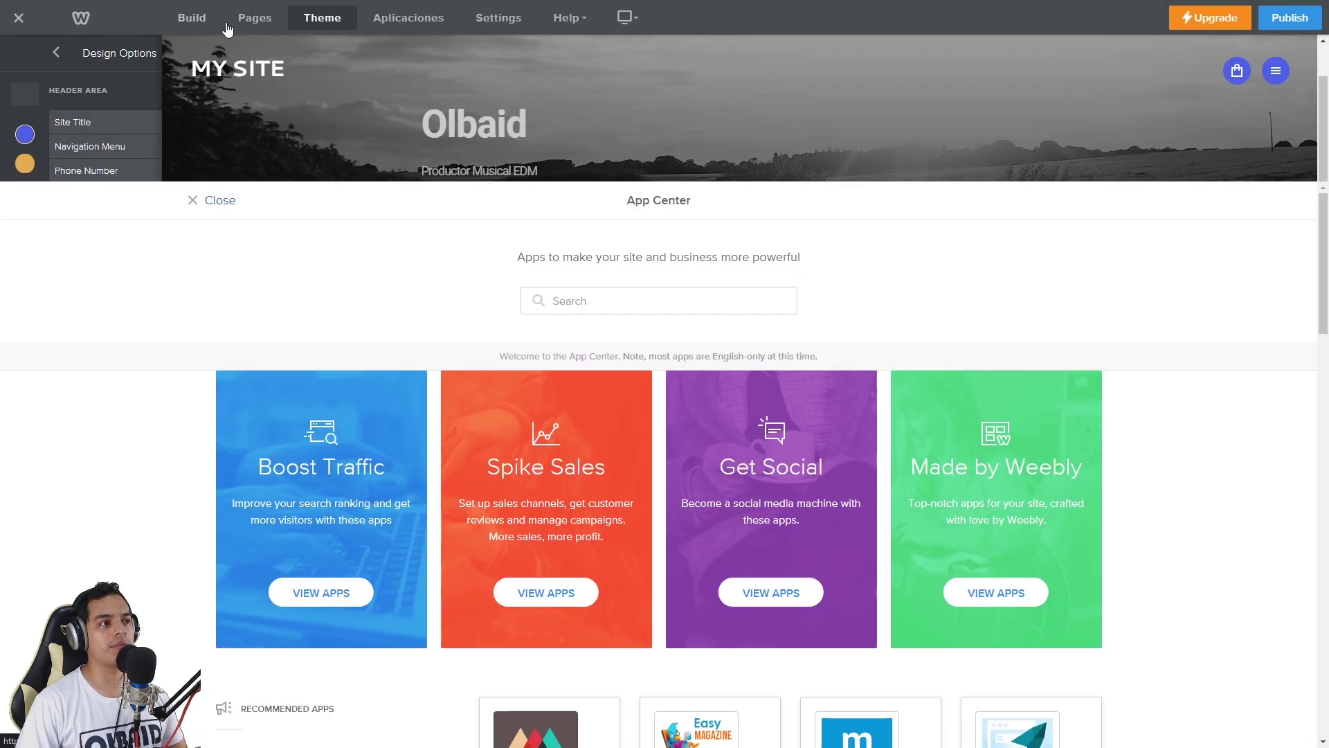
Review the site's general settings, including address, title, category, formatting and cookie options.
left_click(519, 19)
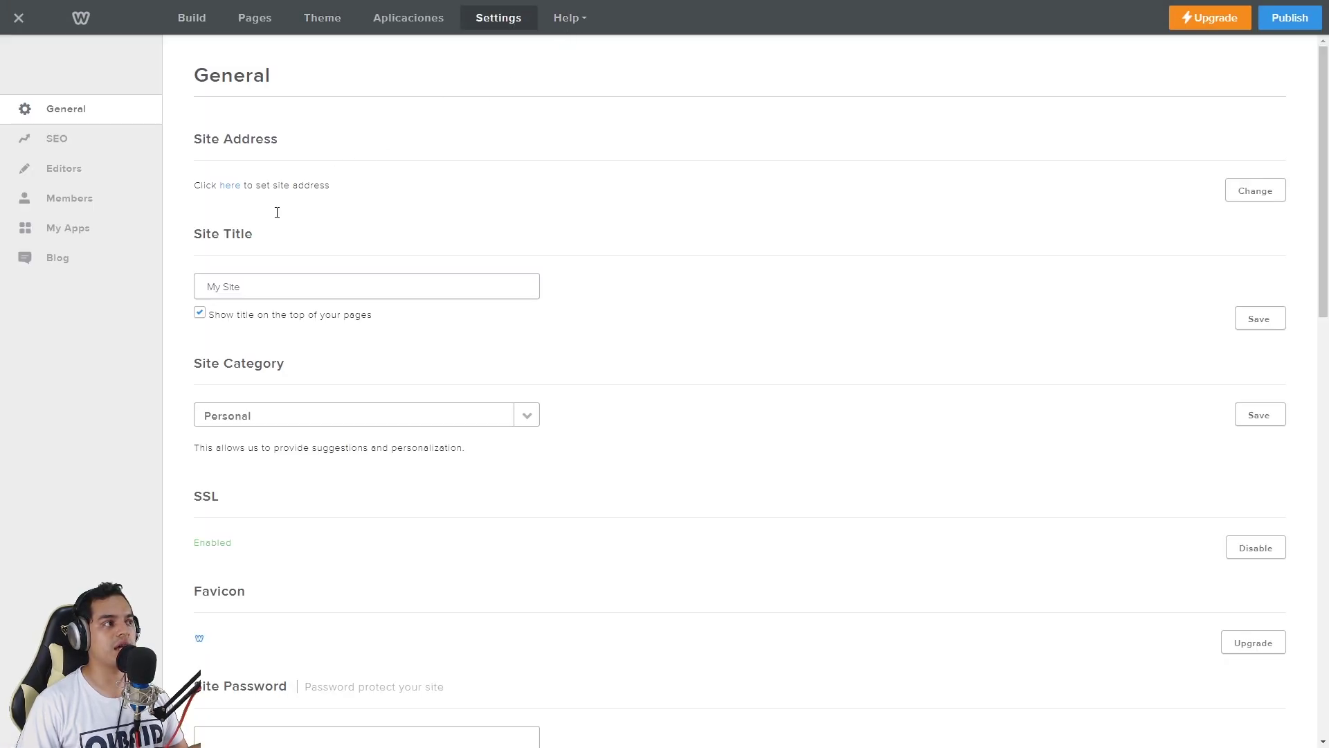
scroll(356, 279, "down", 10)
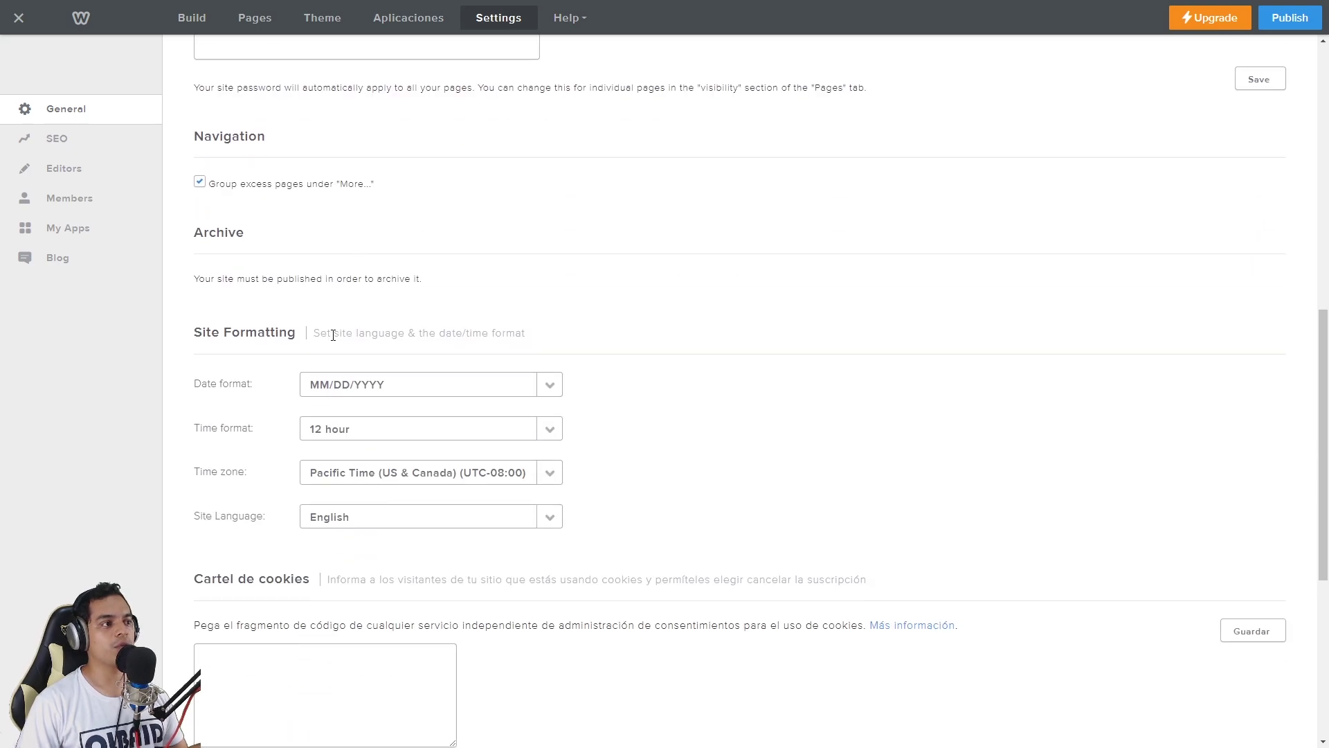
scroll(390, 256, "up", 5)
scroll(311, 267, "down", 11)
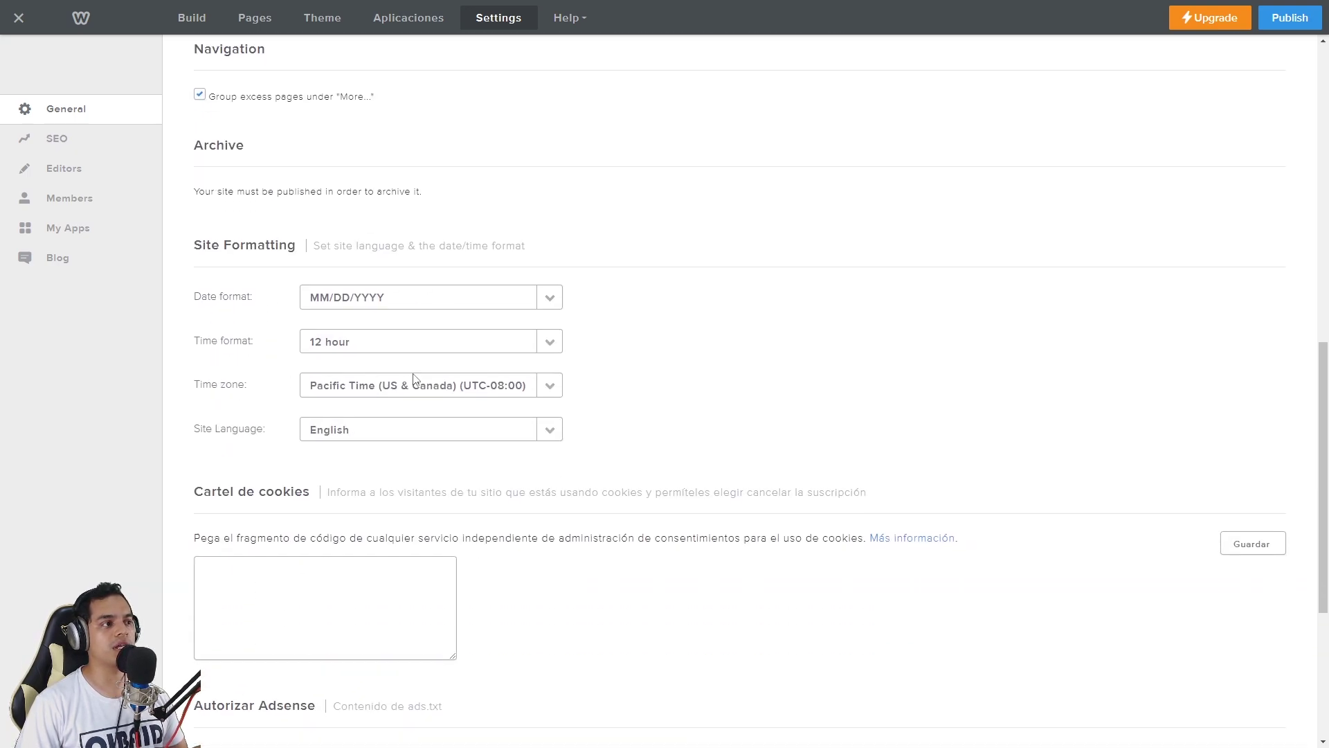
scroll(374, 510, "up", 10)
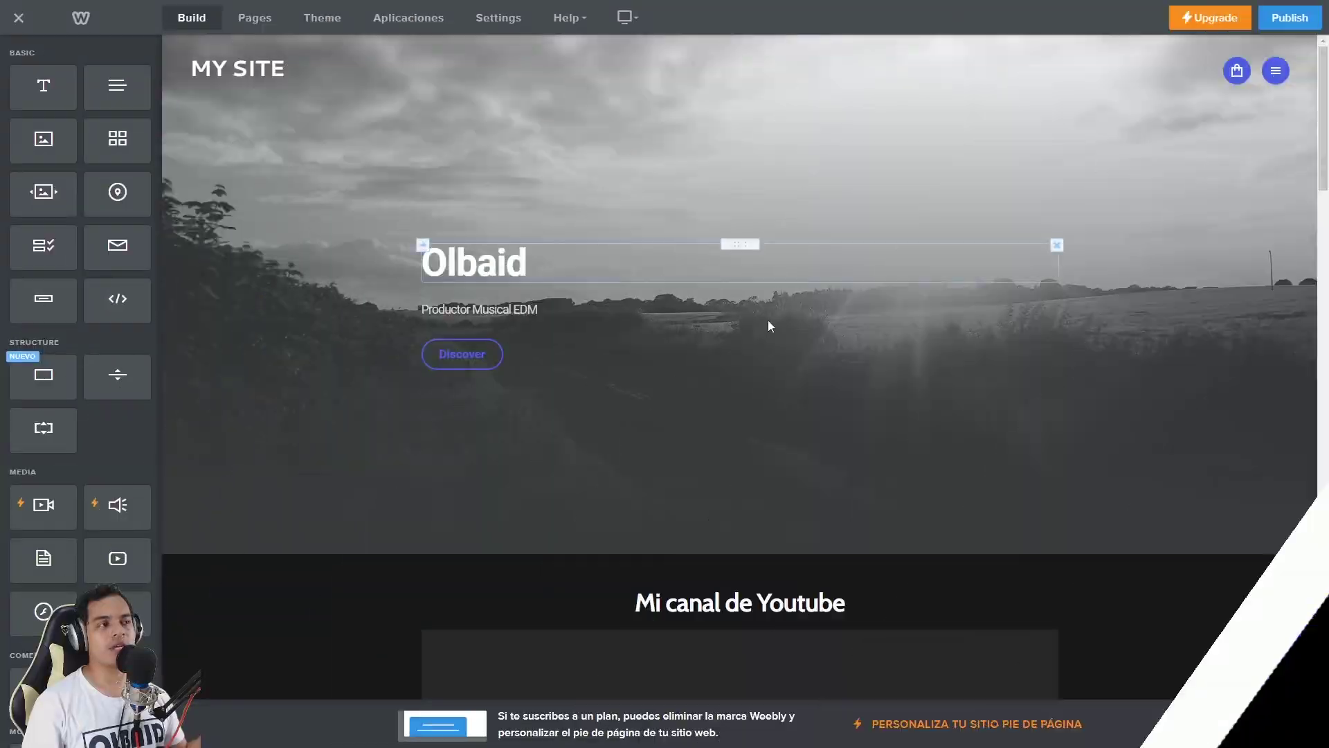
Start publishing the site and search for the domain names olbaid.pro and olbaid.info.
scroll(767, 320, "down", 7)
scroll(917, 385, "down", 5)
scroll(920, 392, "up", 12)
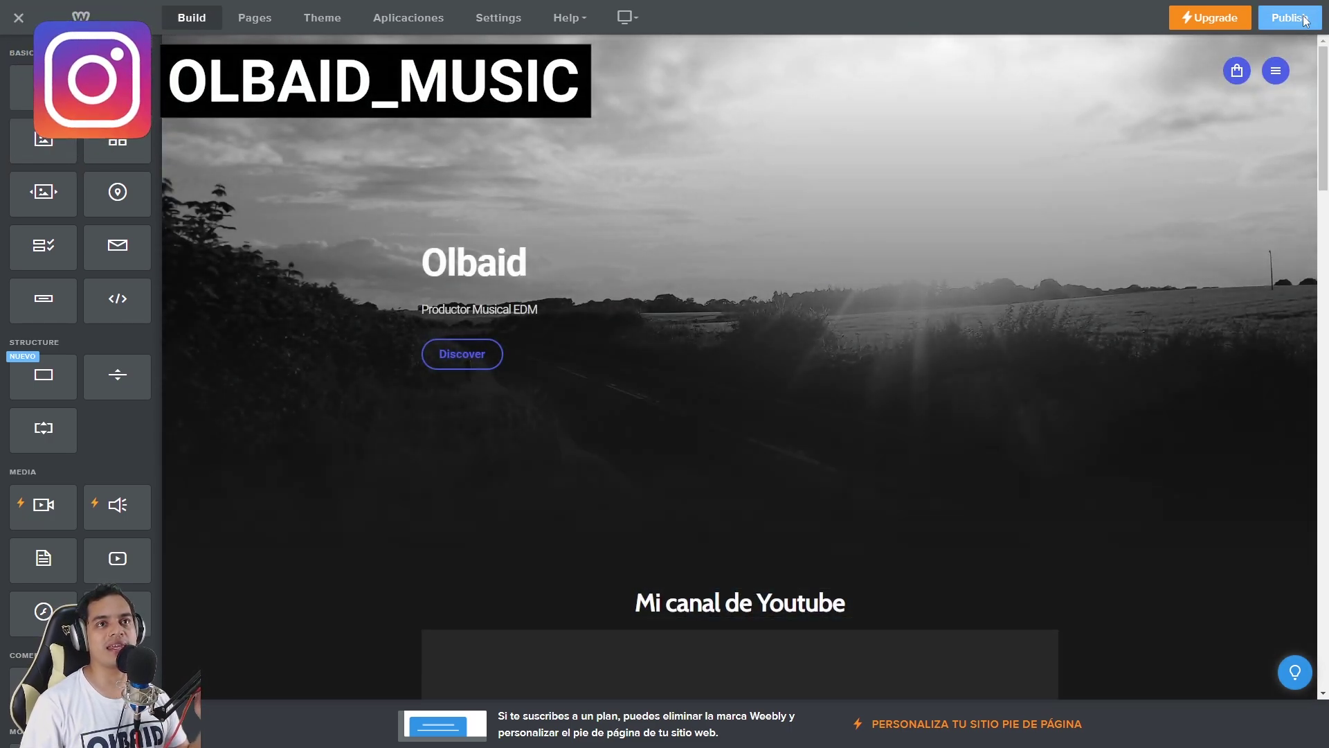
left_click(1289, 18)
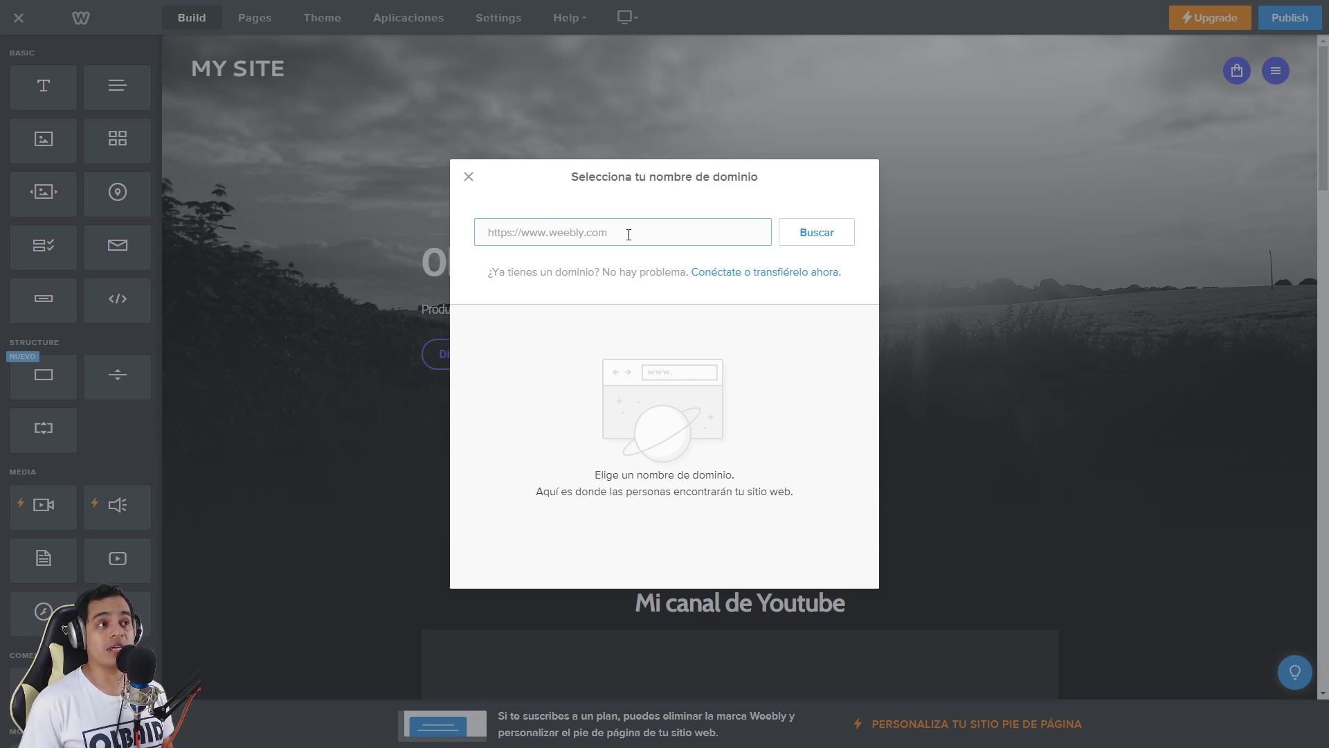
type("olbaid.pro")
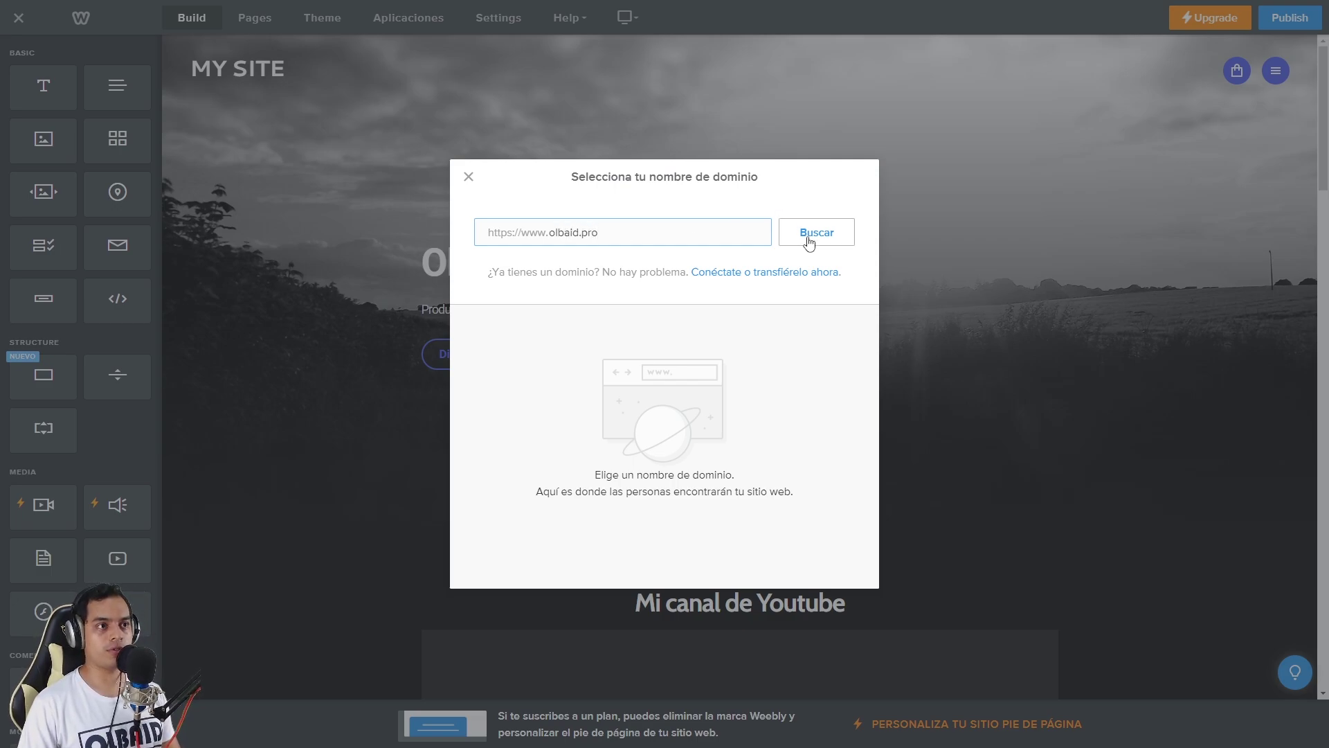
left_click(807, 237)
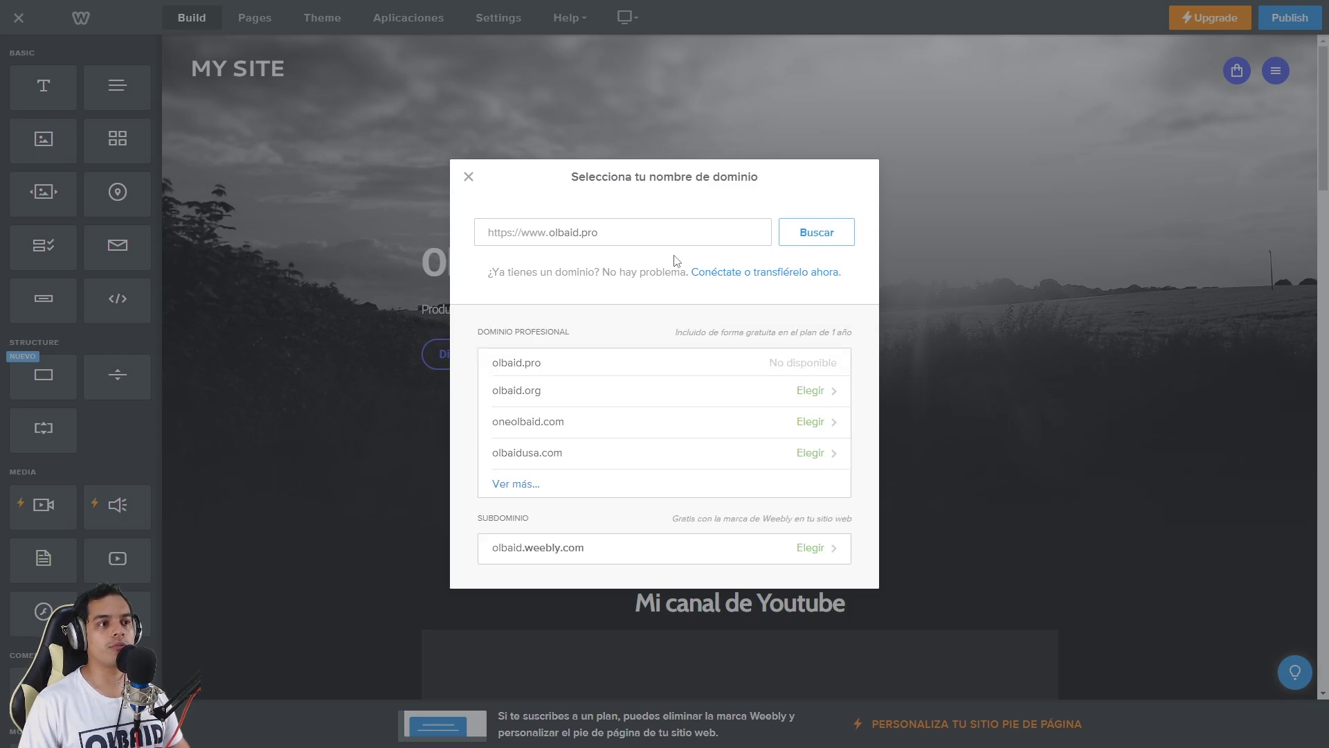
double_click(594, 230)
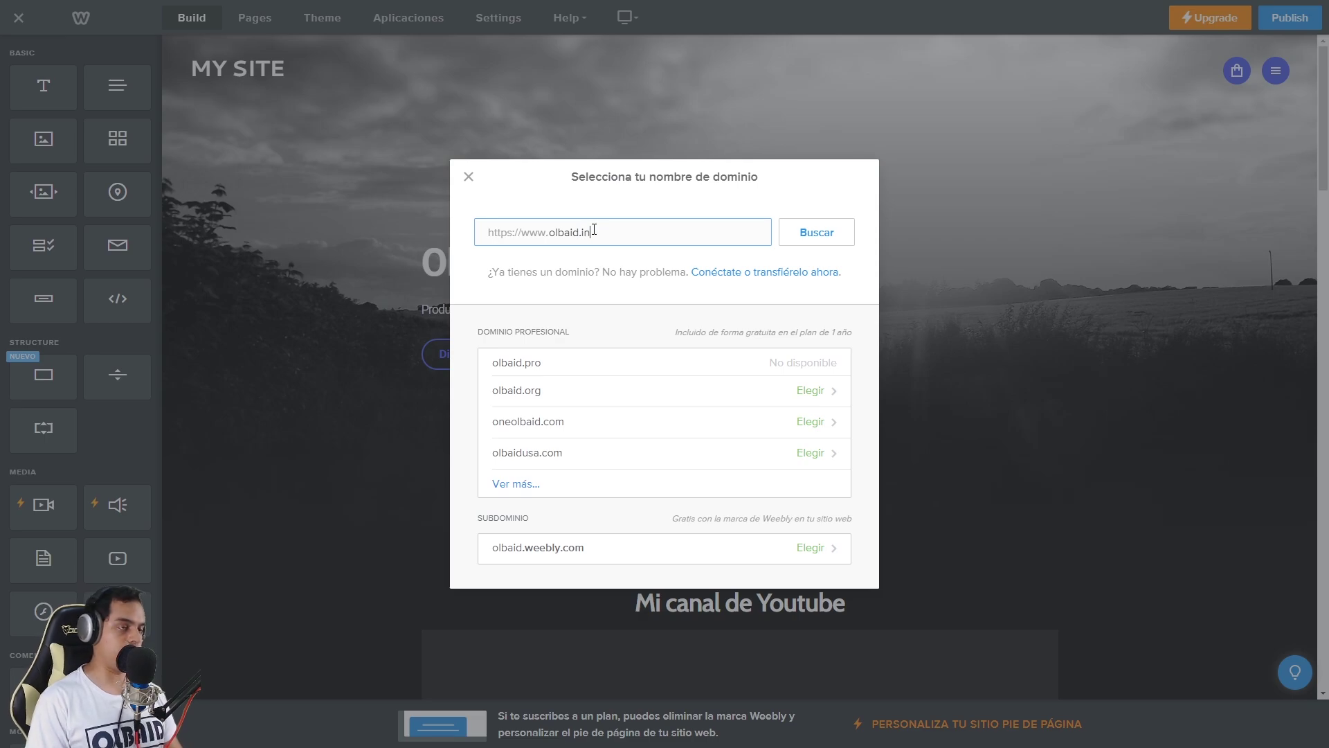
left_click(819, 235)
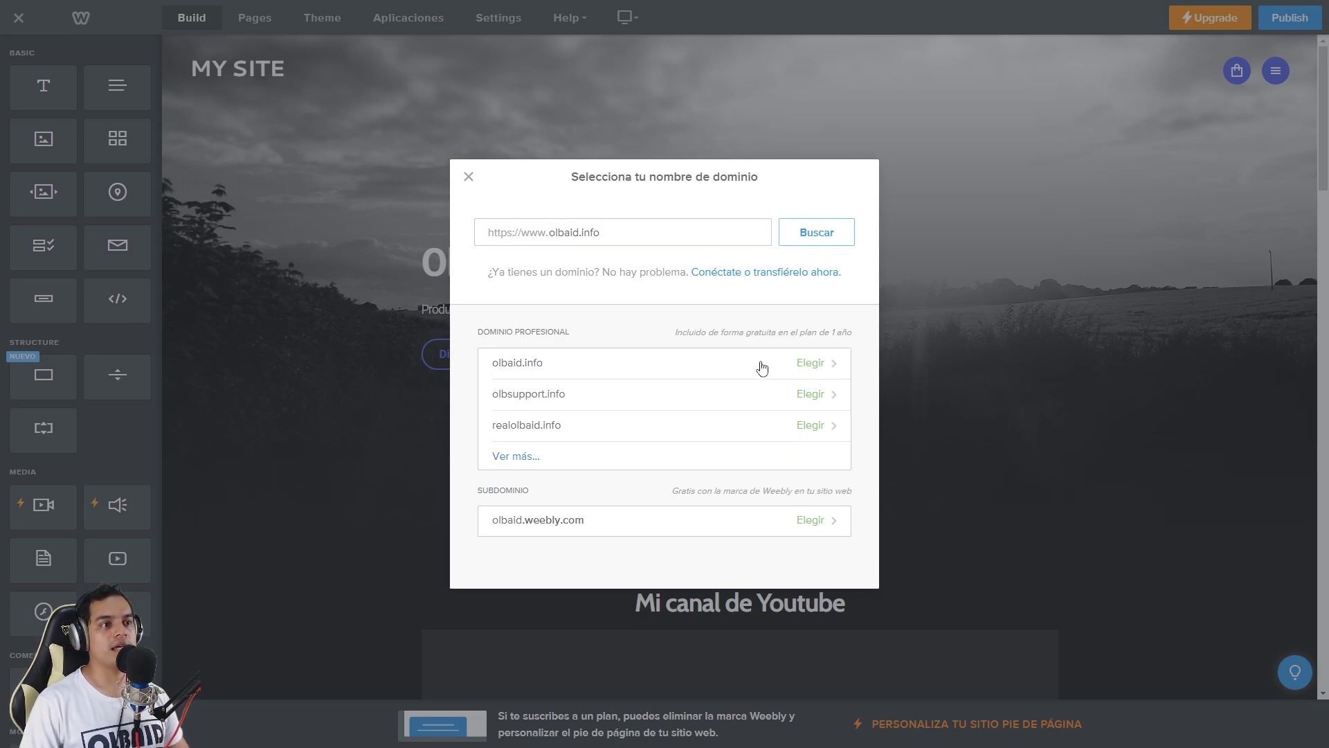
Choose the domain olbaid.info, compare the features of the paid plans, and return to the editor without selecting a plan.
left_click(807, 364)
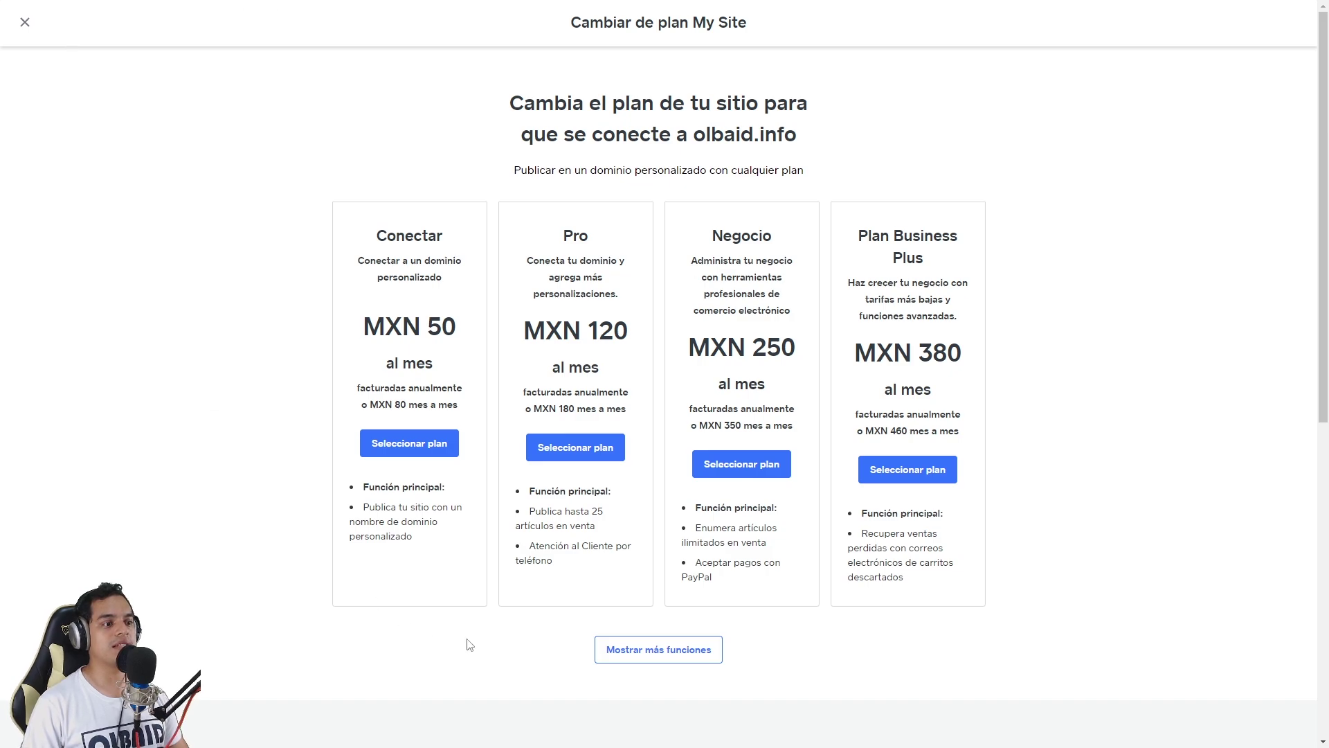
left_click(662, 652)
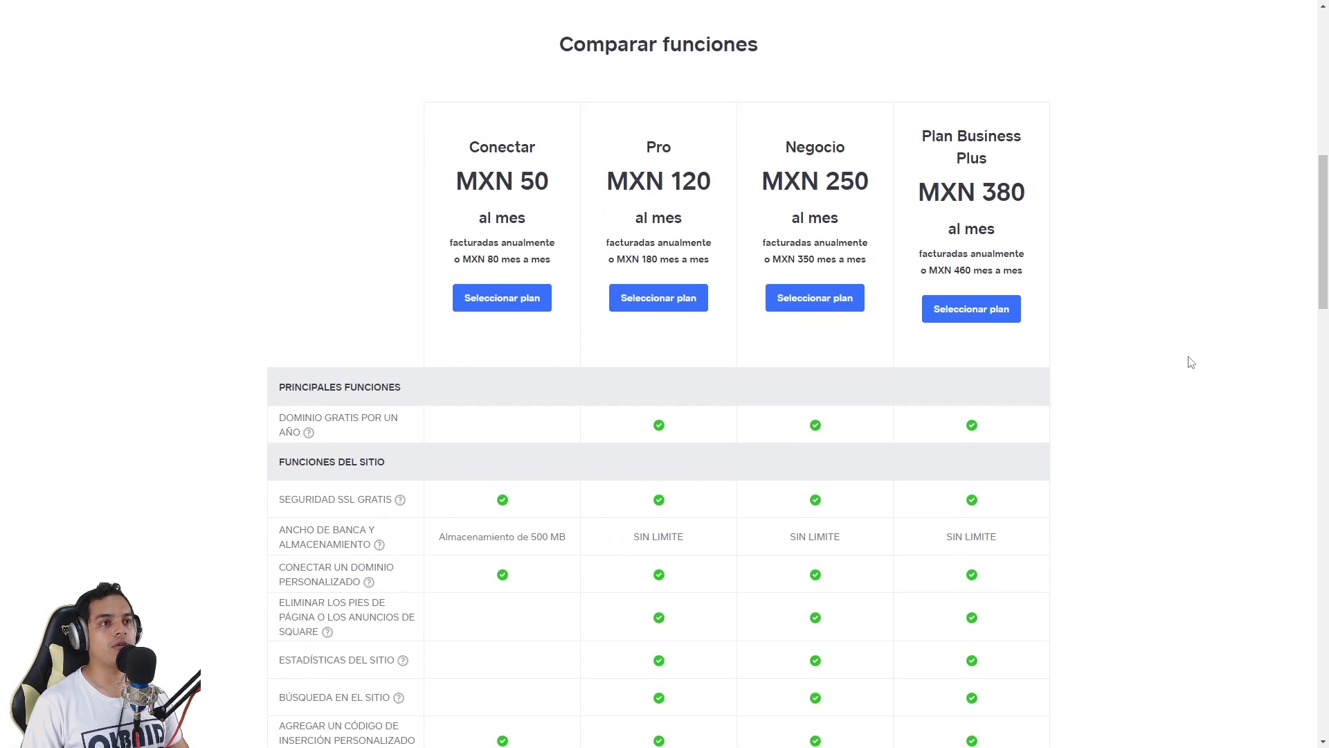
scroll(1187, 362, "down", 5)
scroll(1181, 362, "up", 15)
left_click(24, 23)
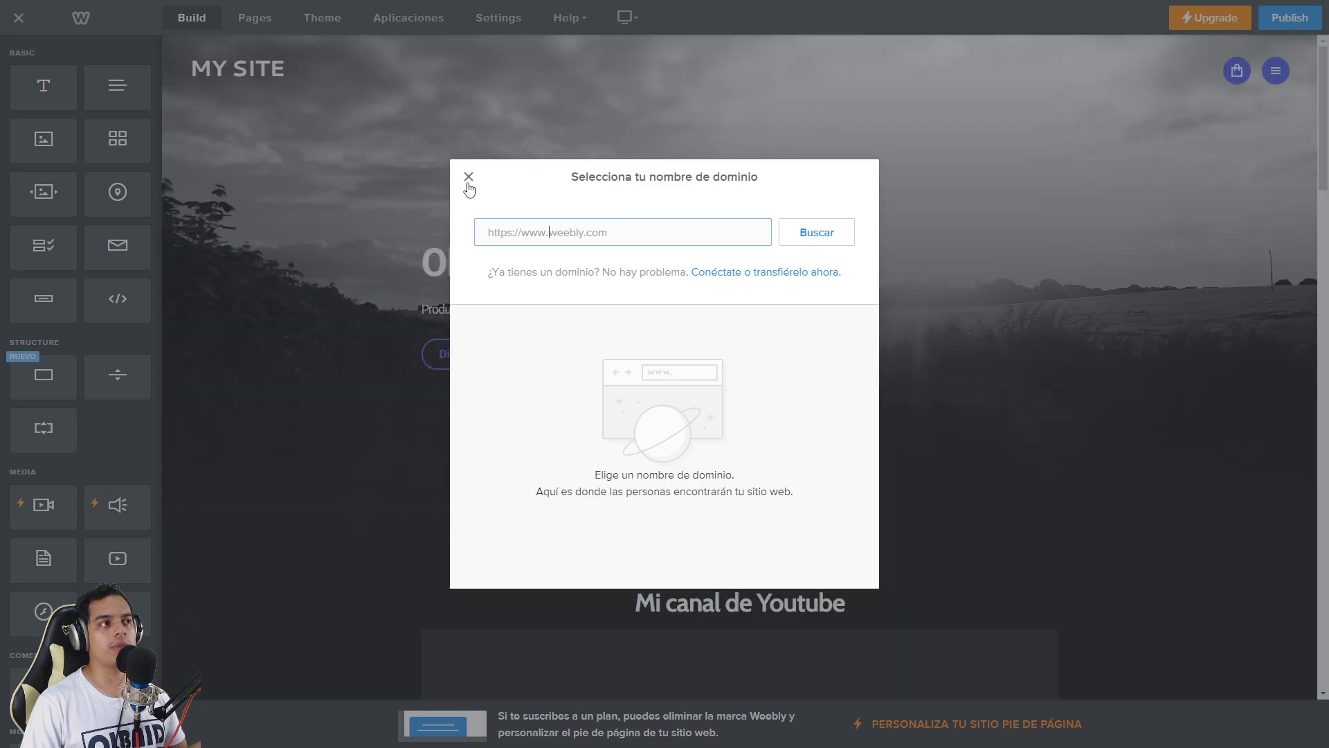
left_click(469, 178)
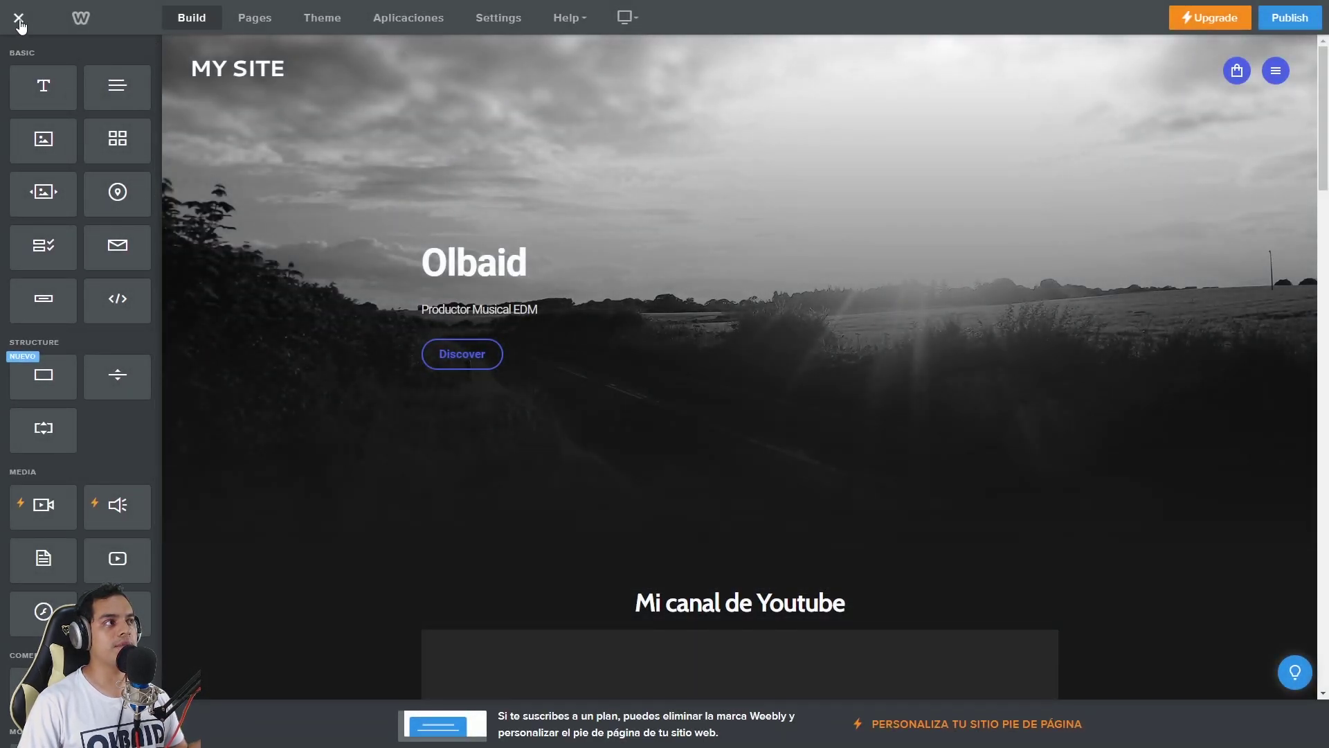
Skip the setup guide's domain step on the site dashboard and open the domain configuration from the website's domains page.
mouse_move(447, 356)
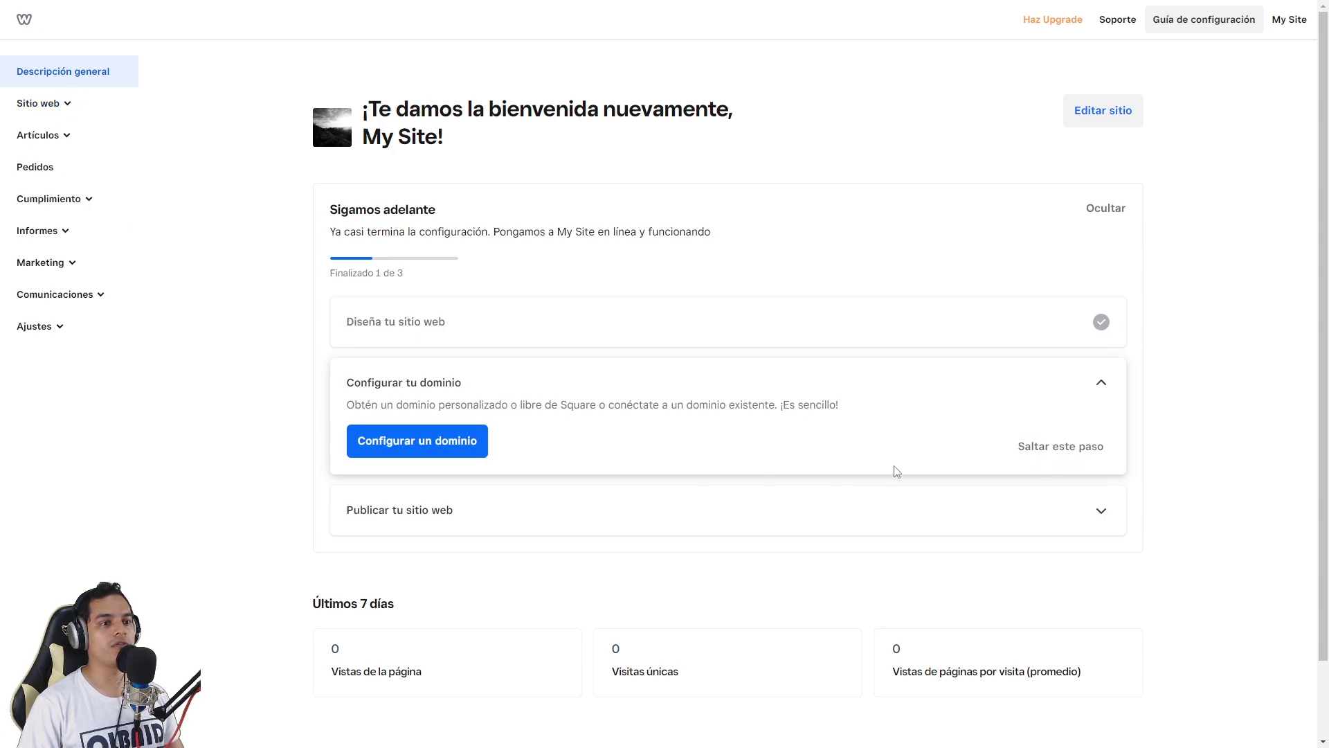
left_click(1049, 455)
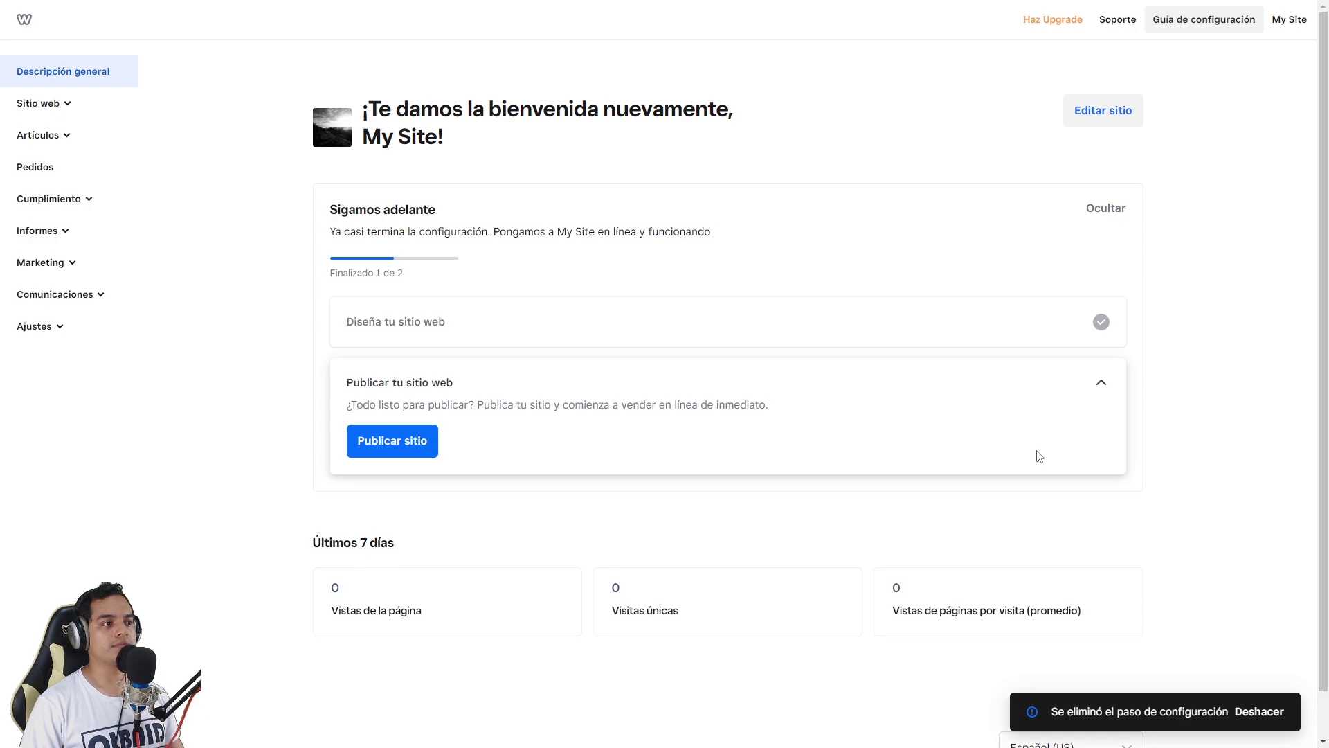
left_click(43, 106)
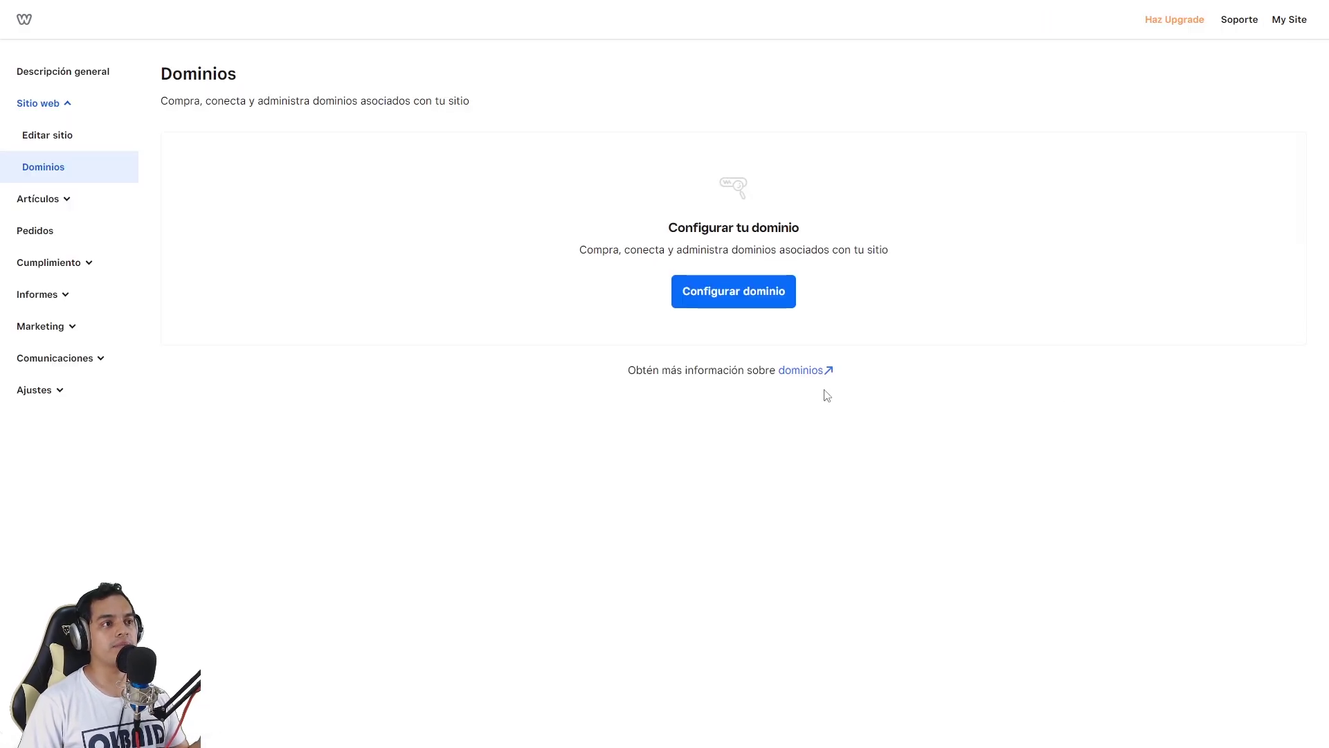
left_click(757, 299)
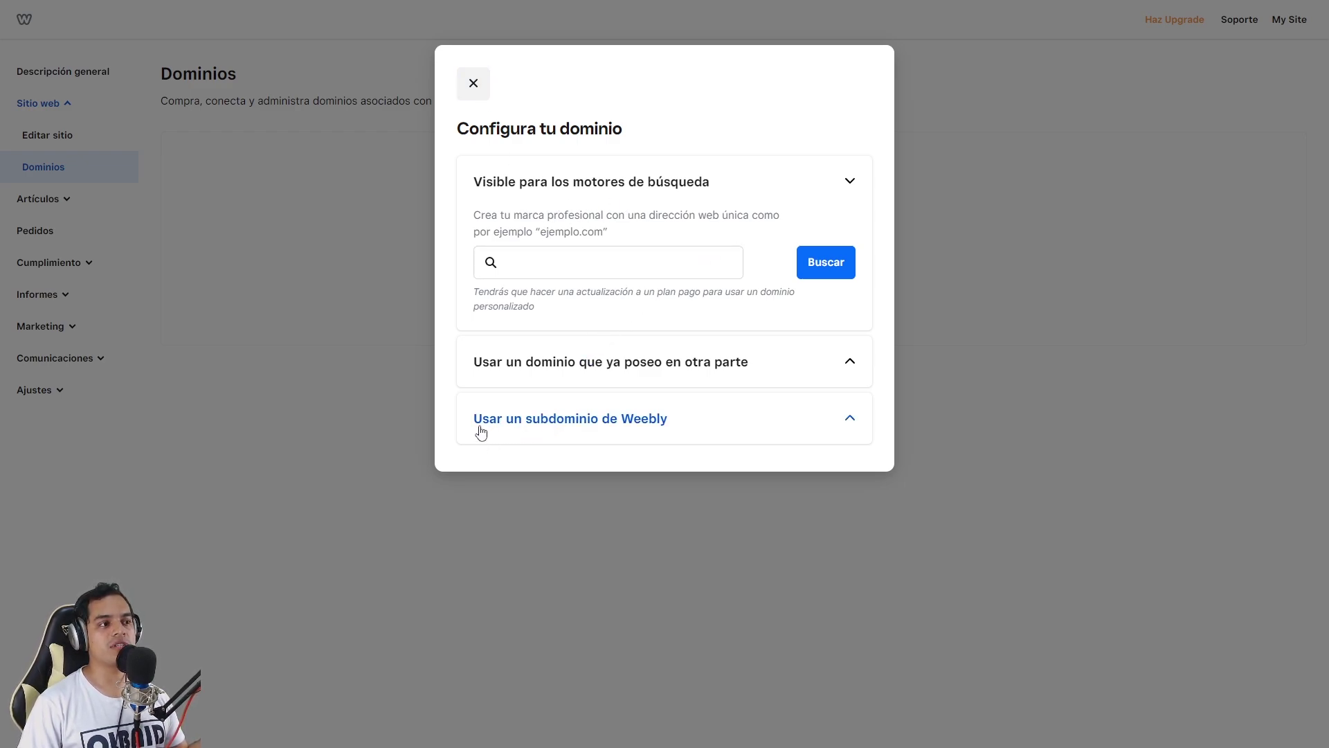
Set the site's free Weebly subdomain to olbaid and close the domain configuration.
left_click(822, 433)
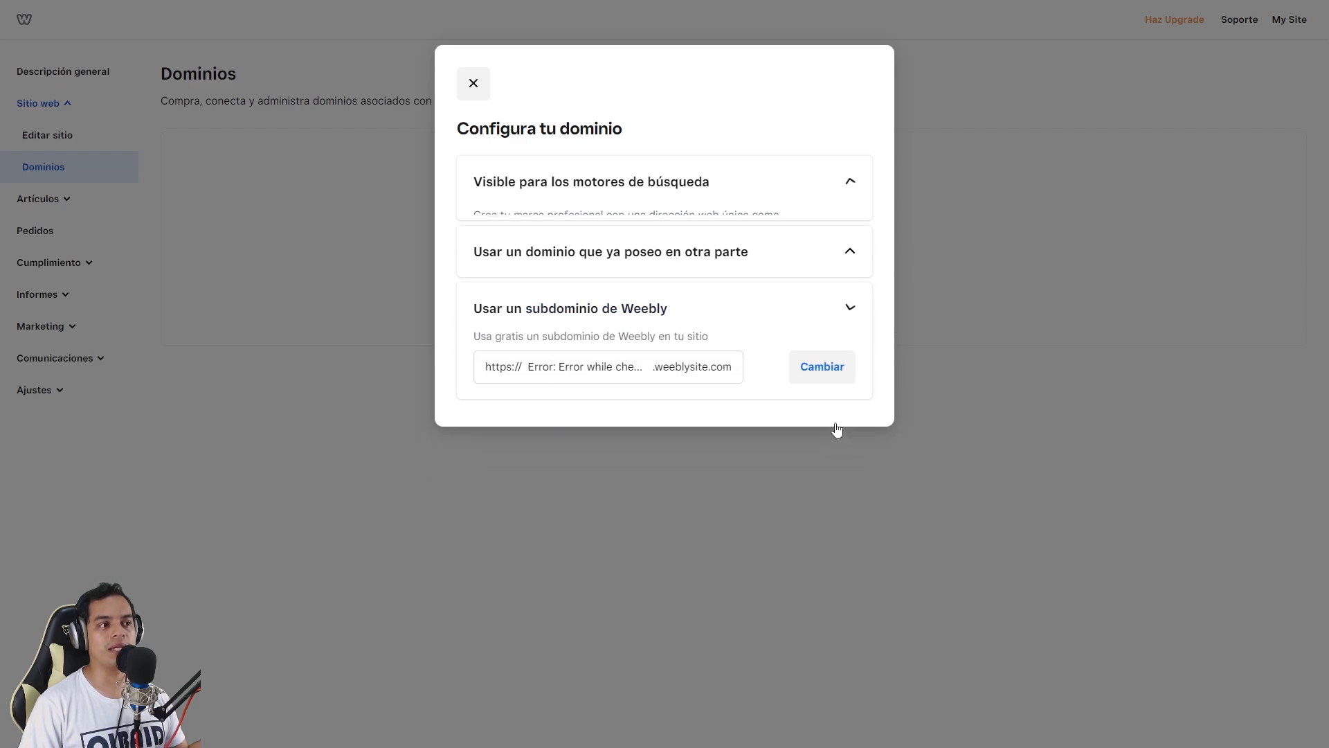
left_click(656, 353)
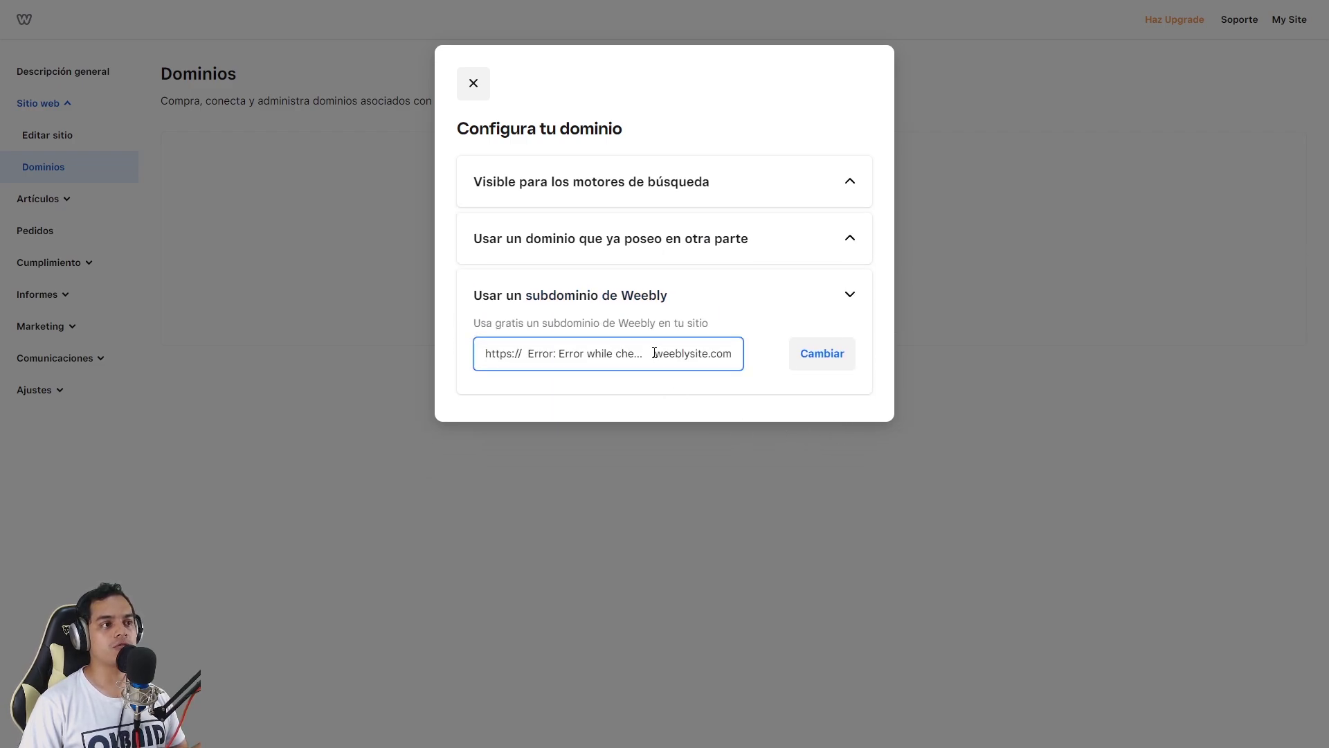
double_click(555, 354)
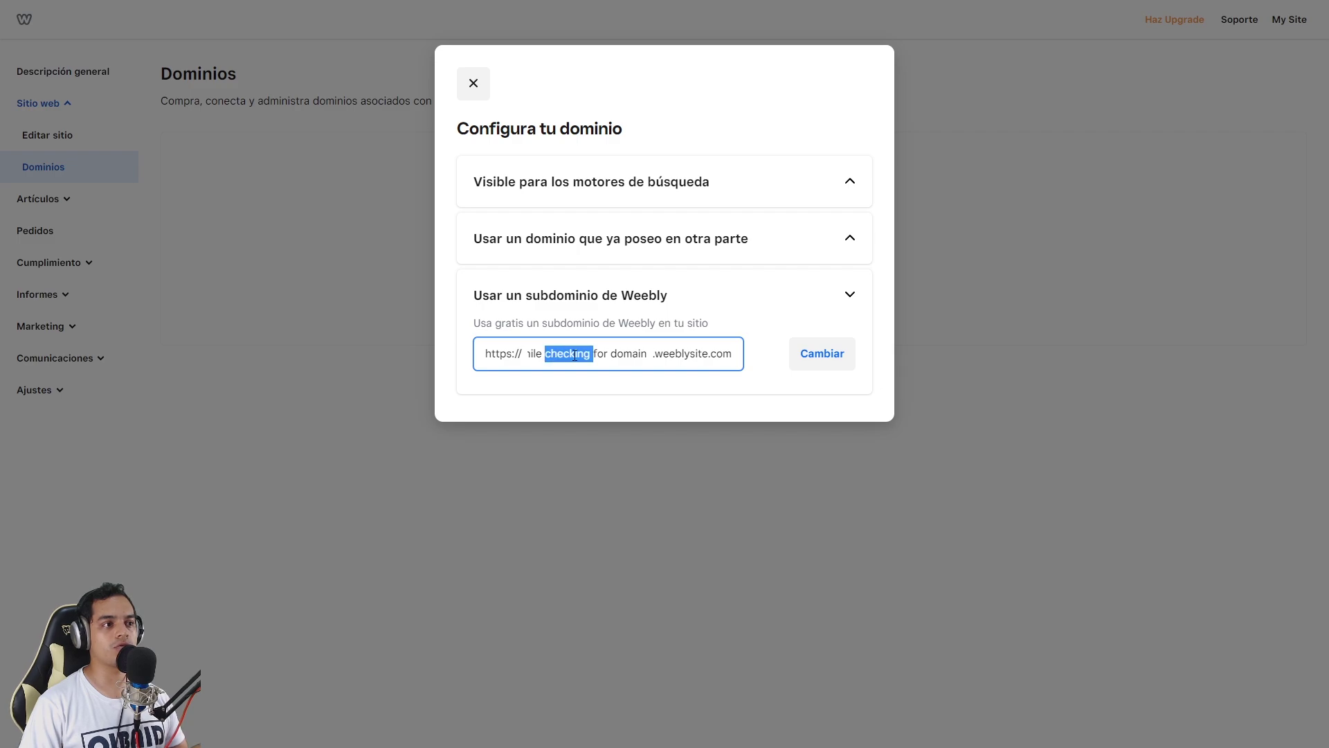
key("BackSpace")
key("Delete")
key("Delete")
key("Delete")
key("Delete")
key("Delete")
key("Delete")
key("Delete")
key("Delete")
key("Delete")
key("Delete")
key("Delete")
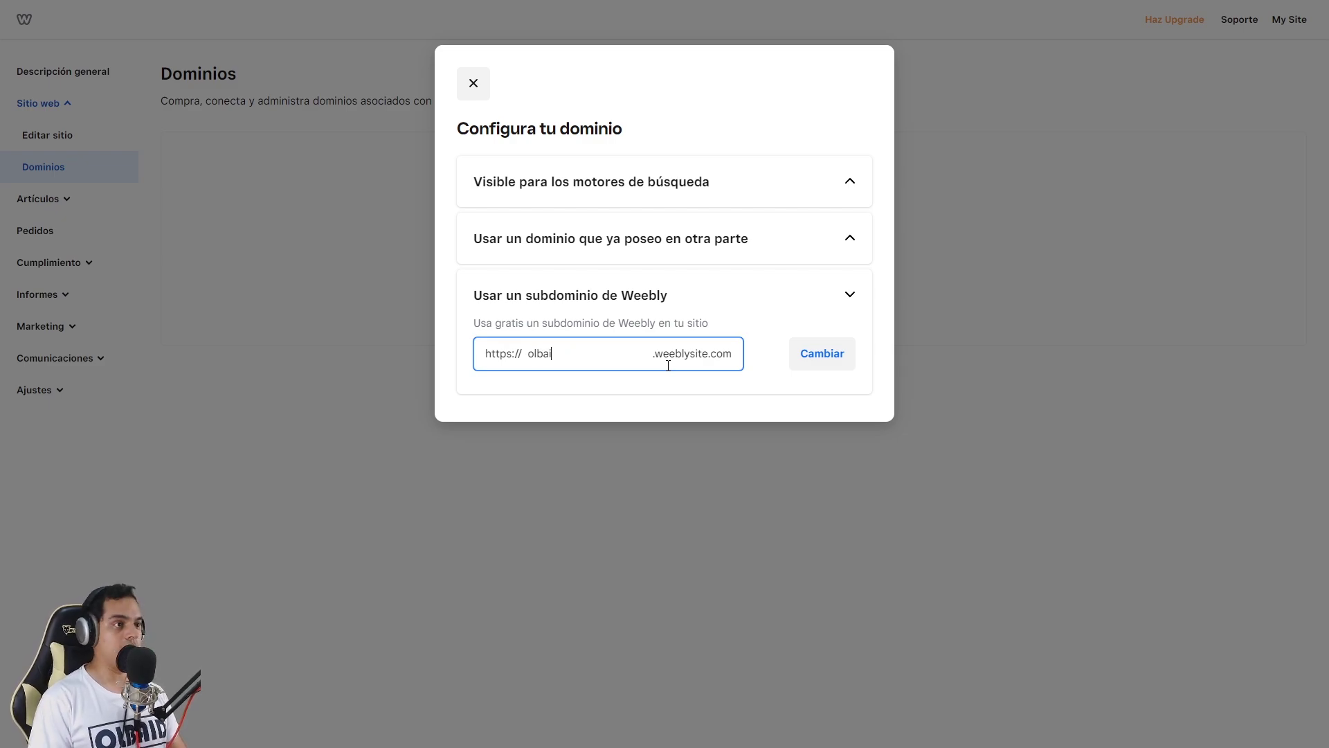
left_click(811, 357)
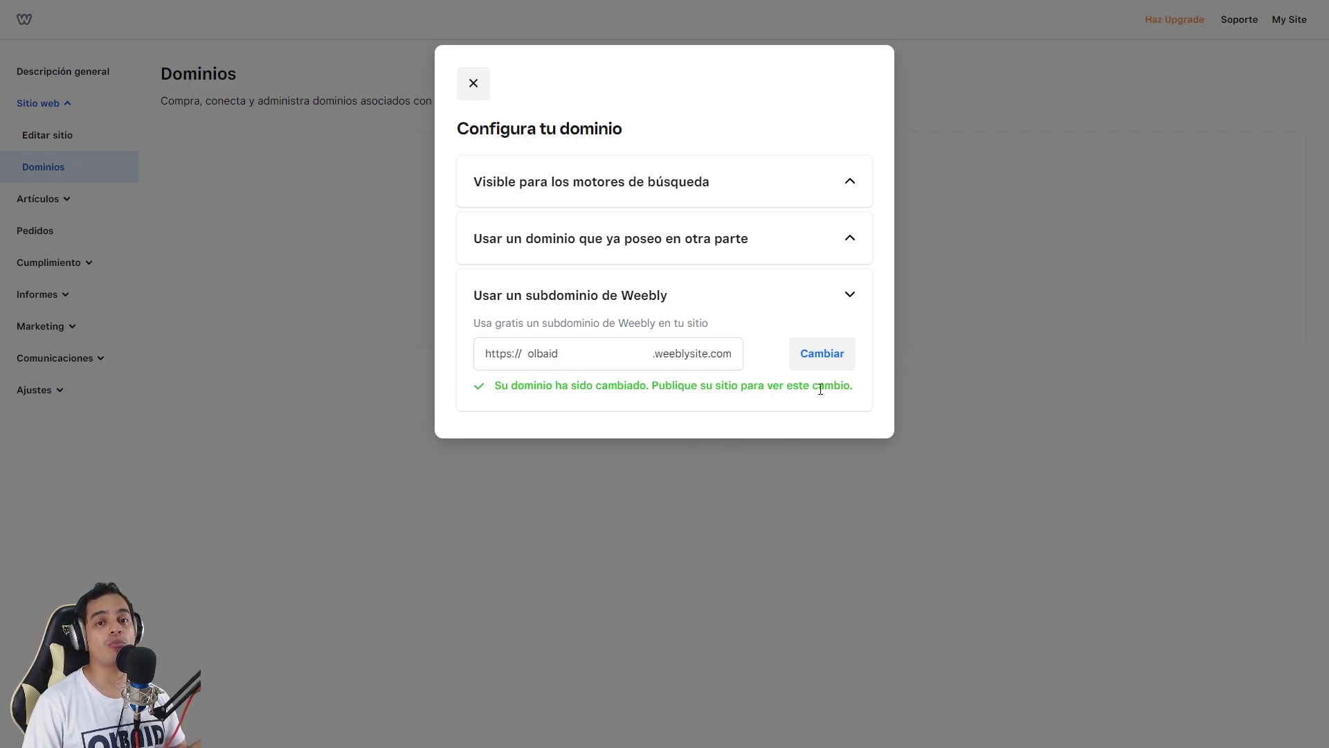
left_click(471, 91)
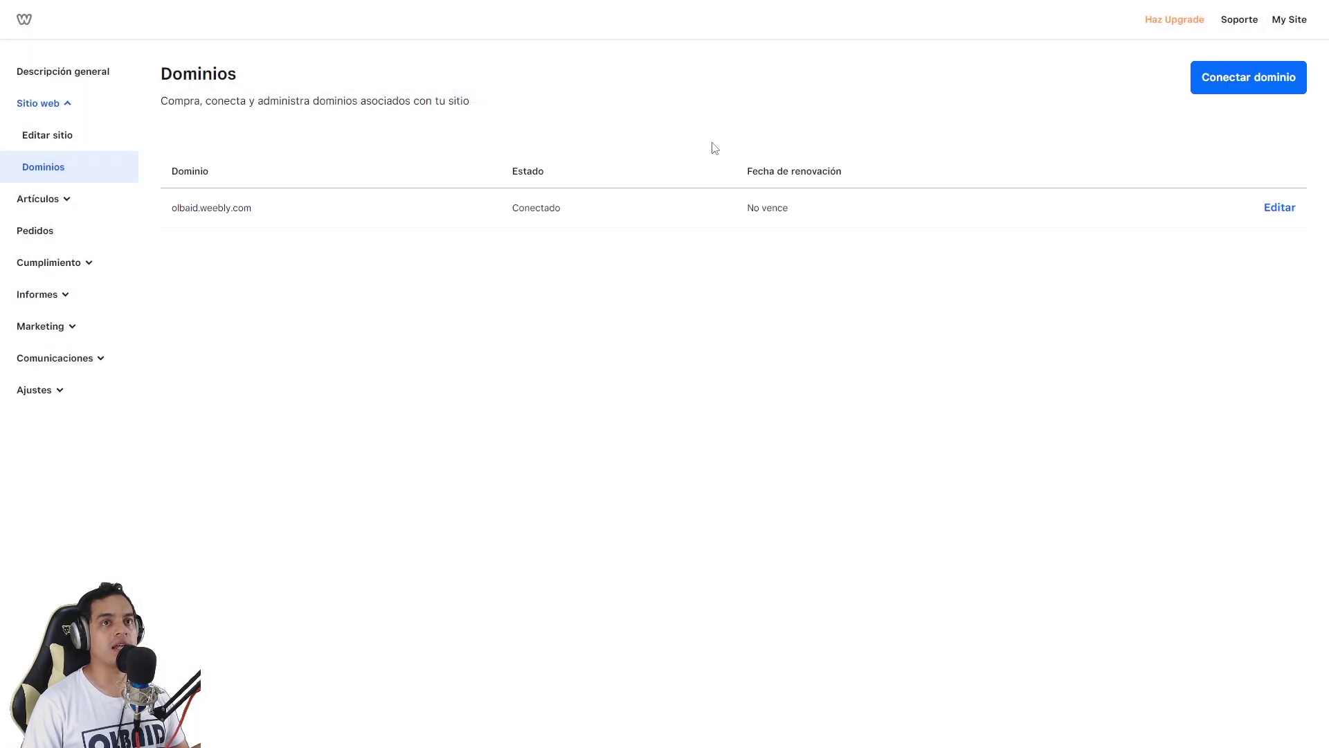
Reopen the site in the editor from its website page and publish it.
left_click(66, 146)
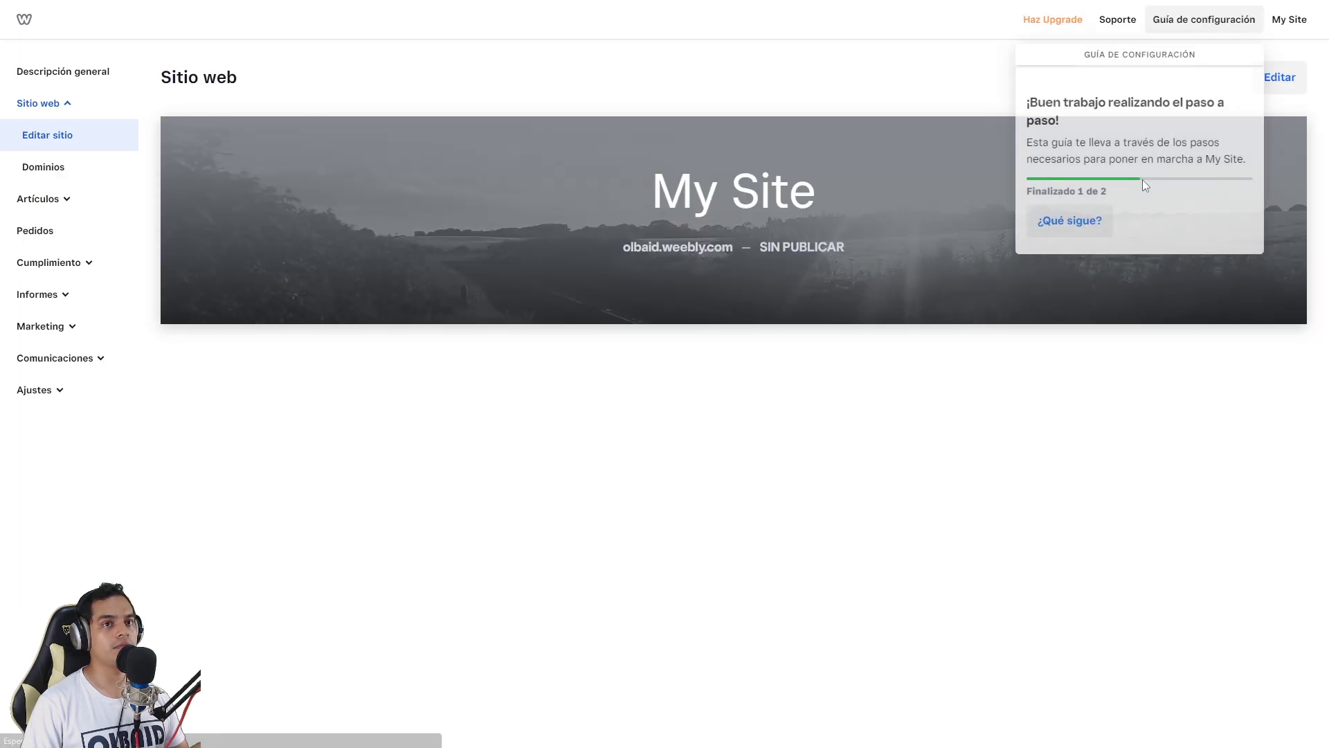
left_click(1095, 355)
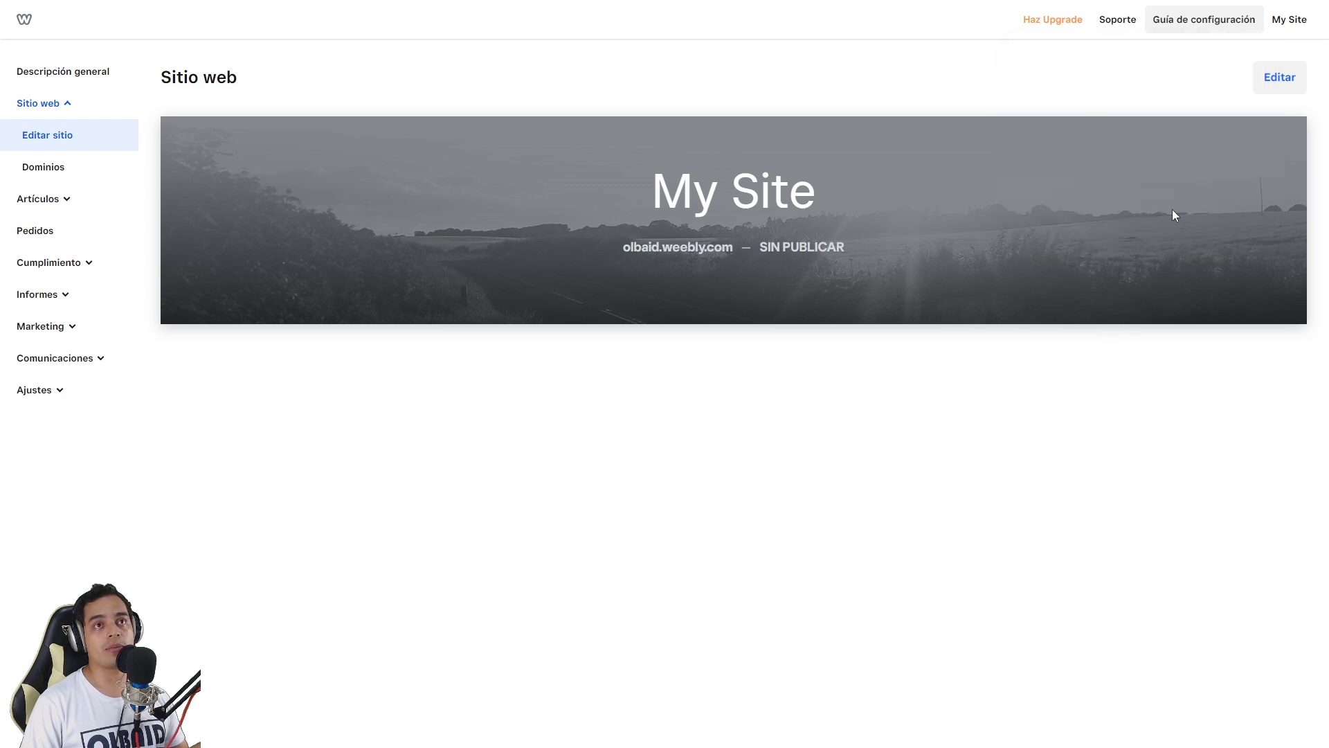
left_click(1277, 81)
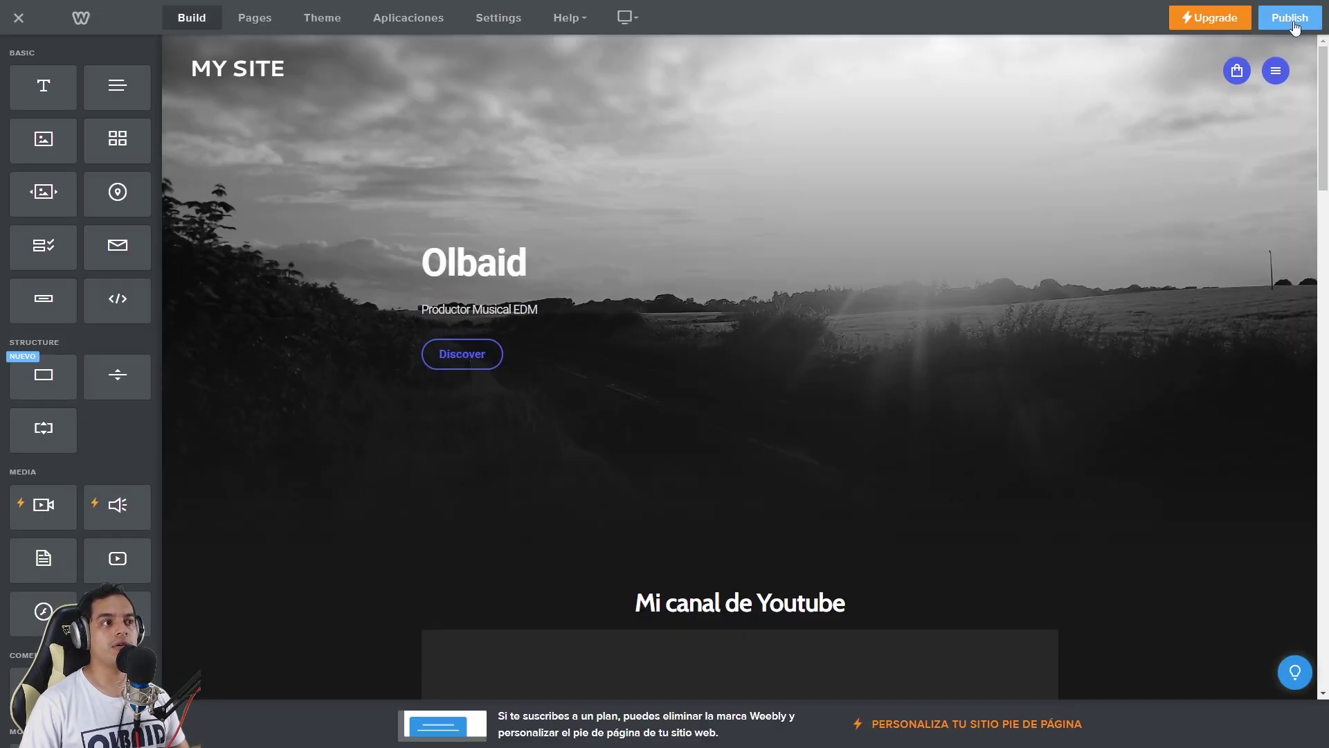
left_click(1292, 19)
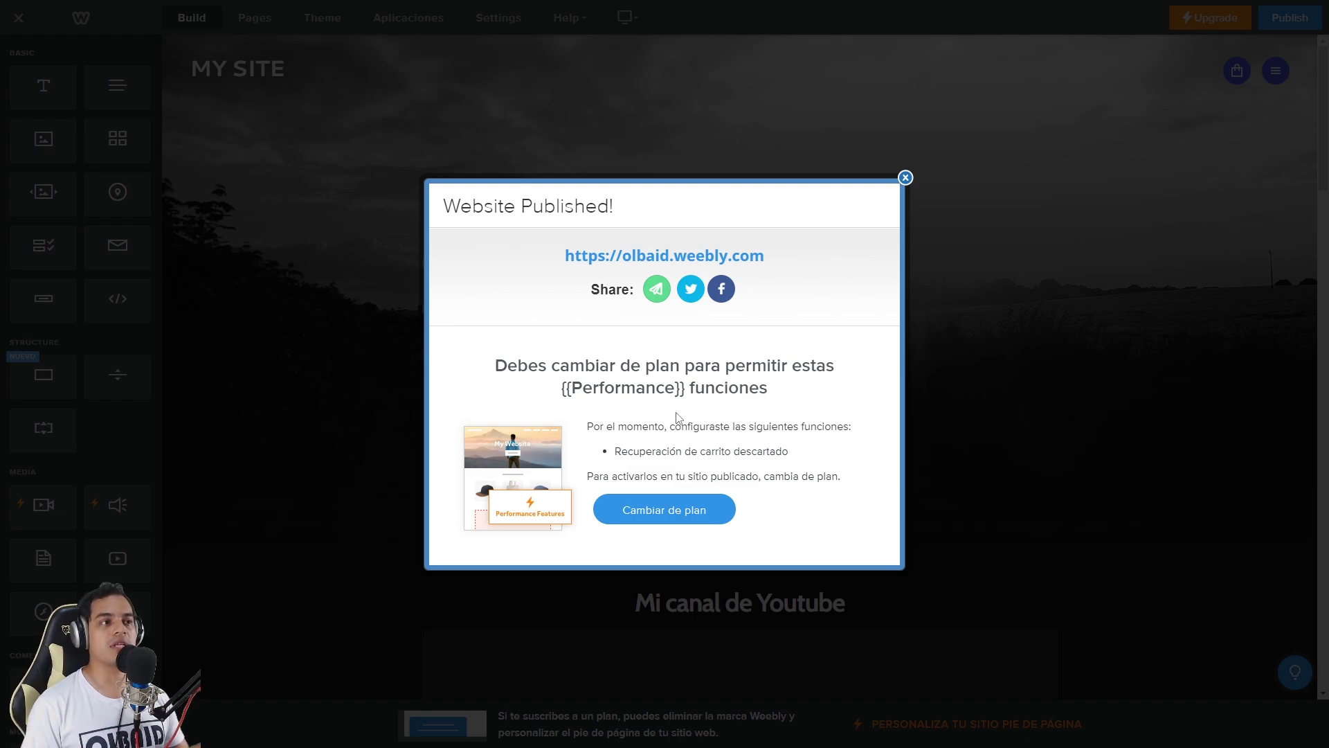
Open the published site at olbaid.weebly.com and check the whole home page.
left_click(717, 260)
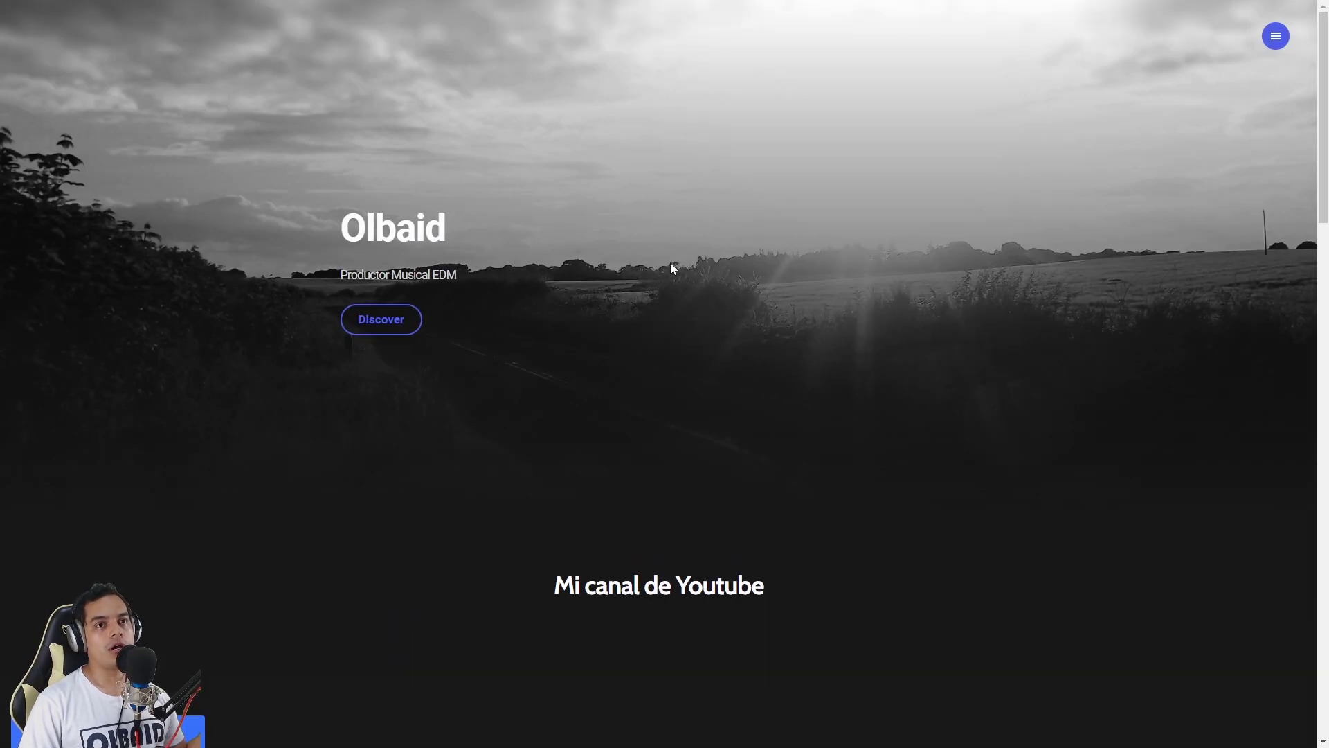
scroll(948, 216, "down", 15)
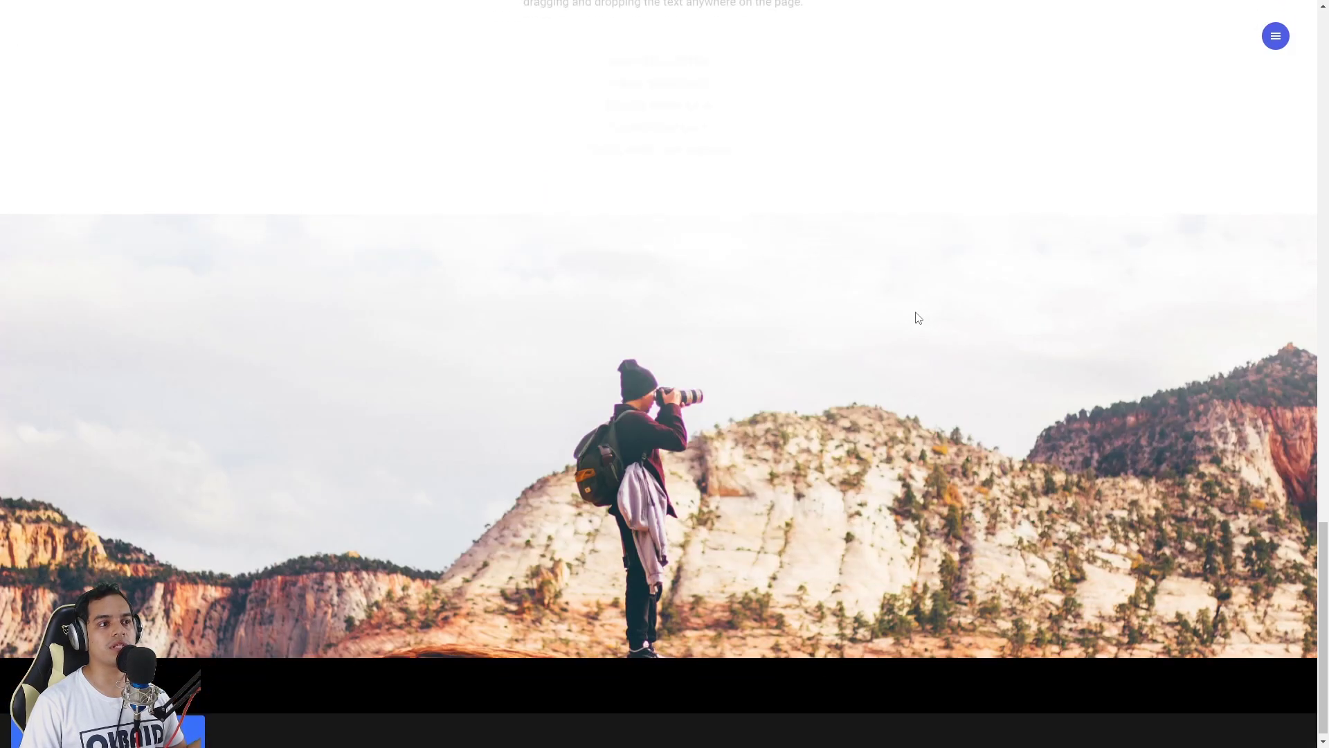
scroll(887, 360, "up", 15)
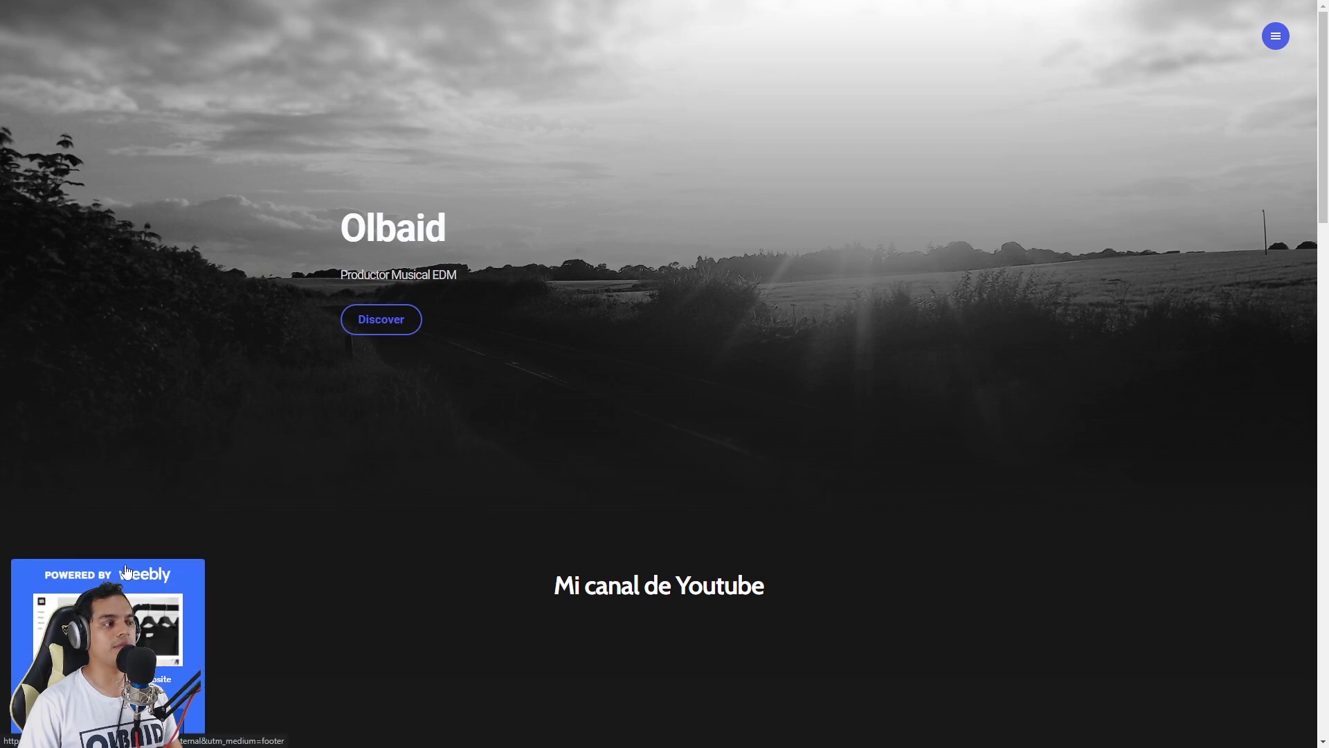
scroll(696, 377, "down", 5)
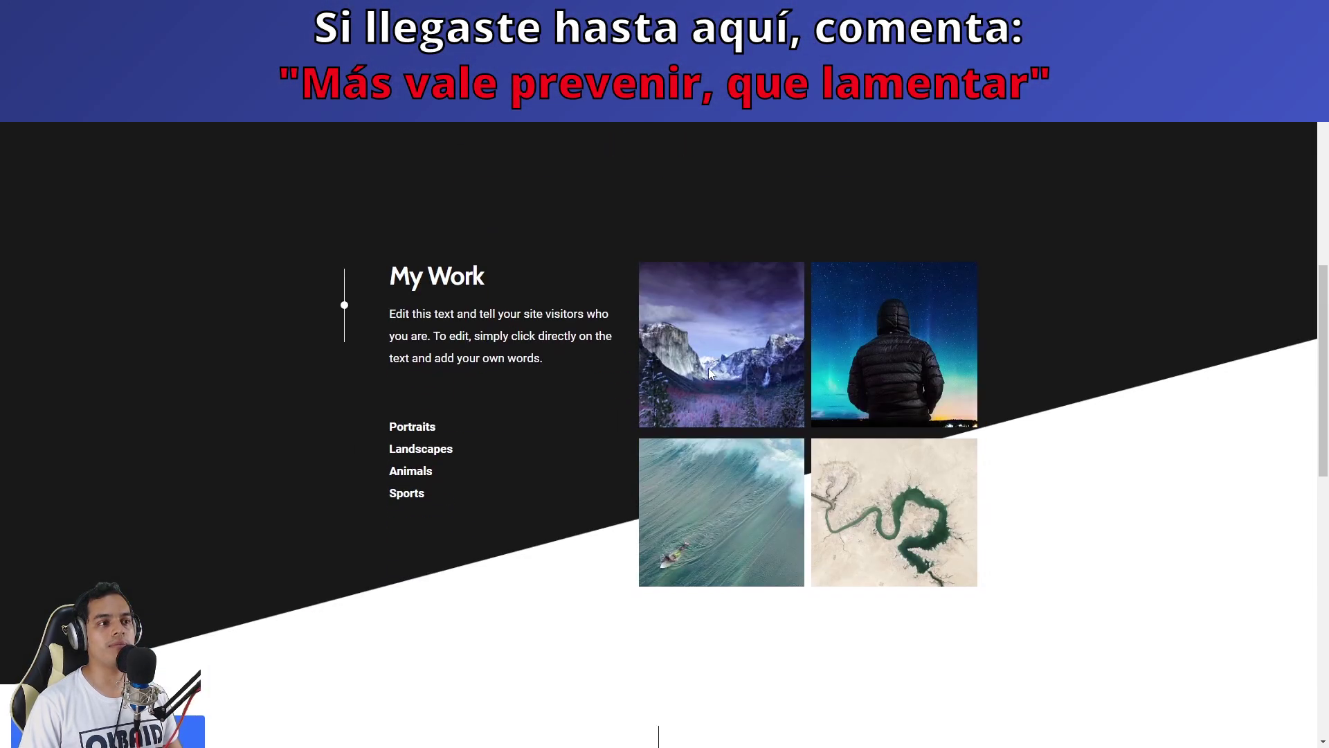
scroll(709, 368, "down", 5)
scroll(716, 454, "up", 10)
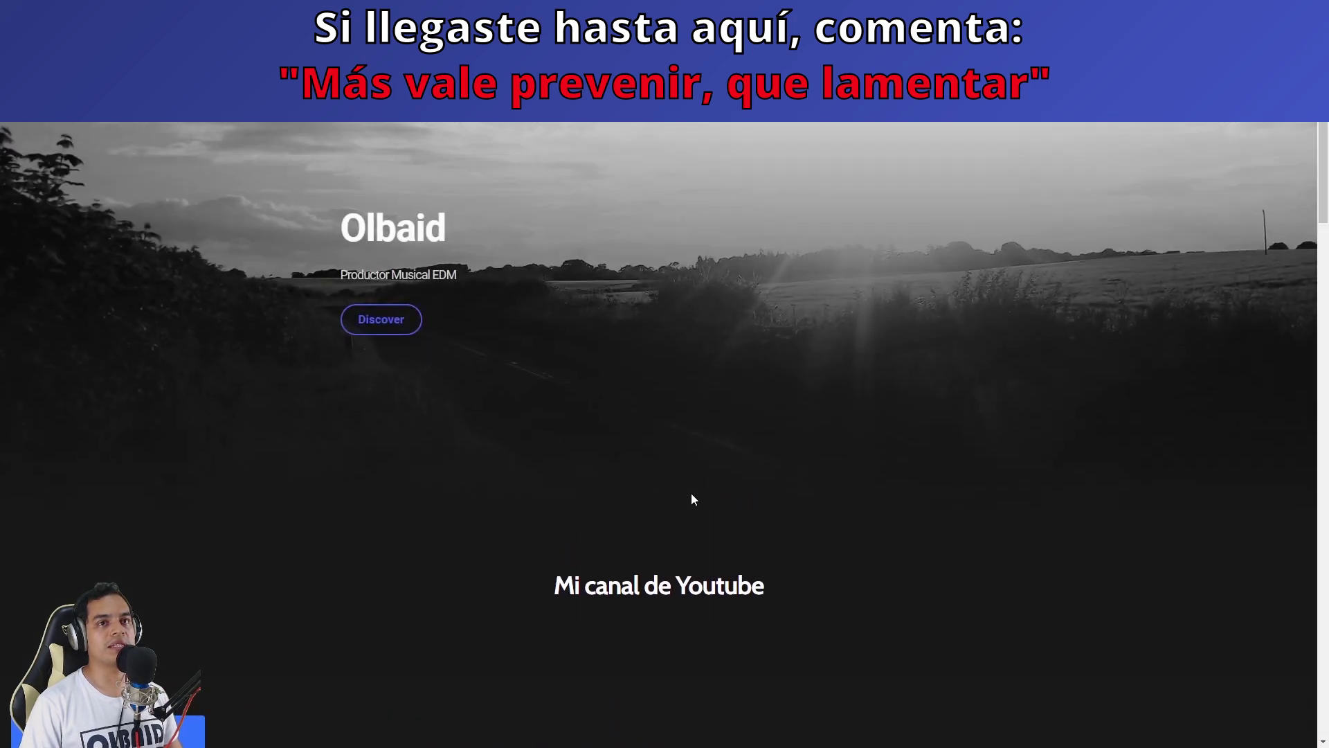